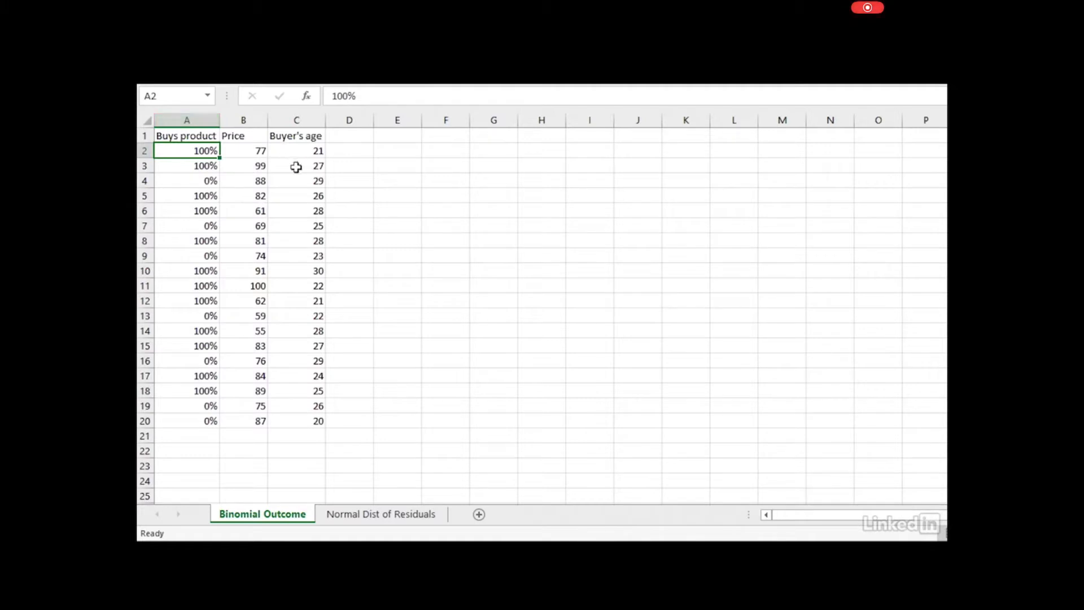
Review the Buys product, Price and Buyer's age columns, including the first buyer's age of 21
left_click(188, 120)
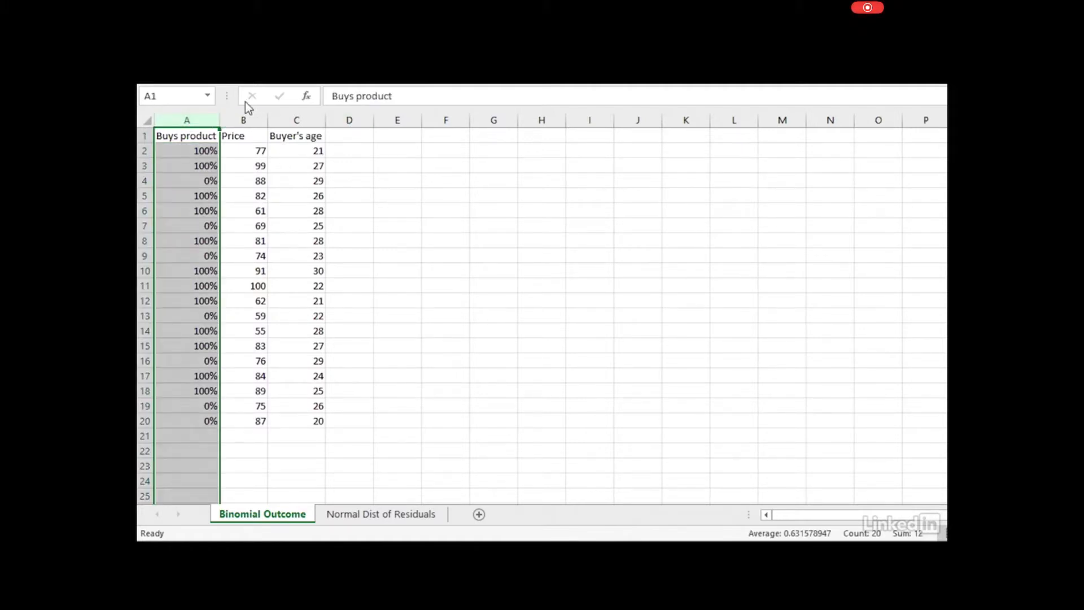
left_click(243, 120)
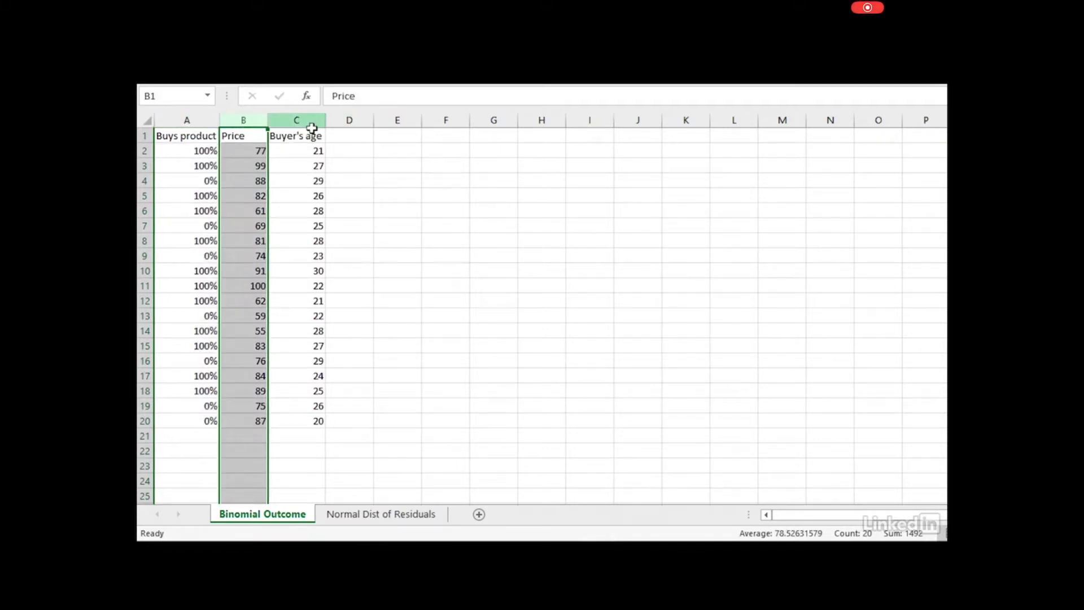
left_click(310, 131)
left_click(311, 123)
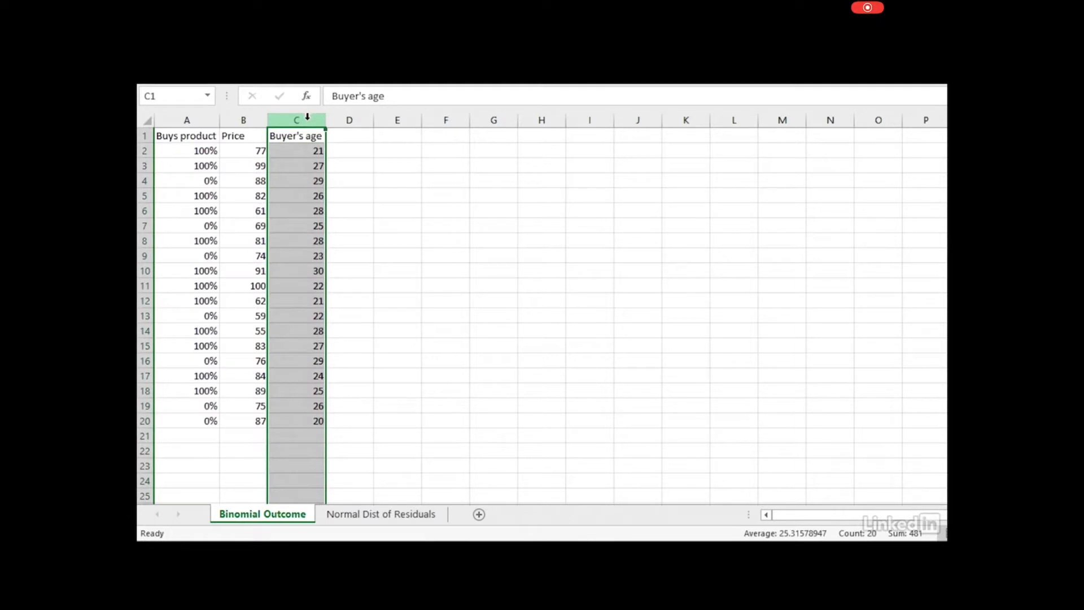
left_click(312, 148)
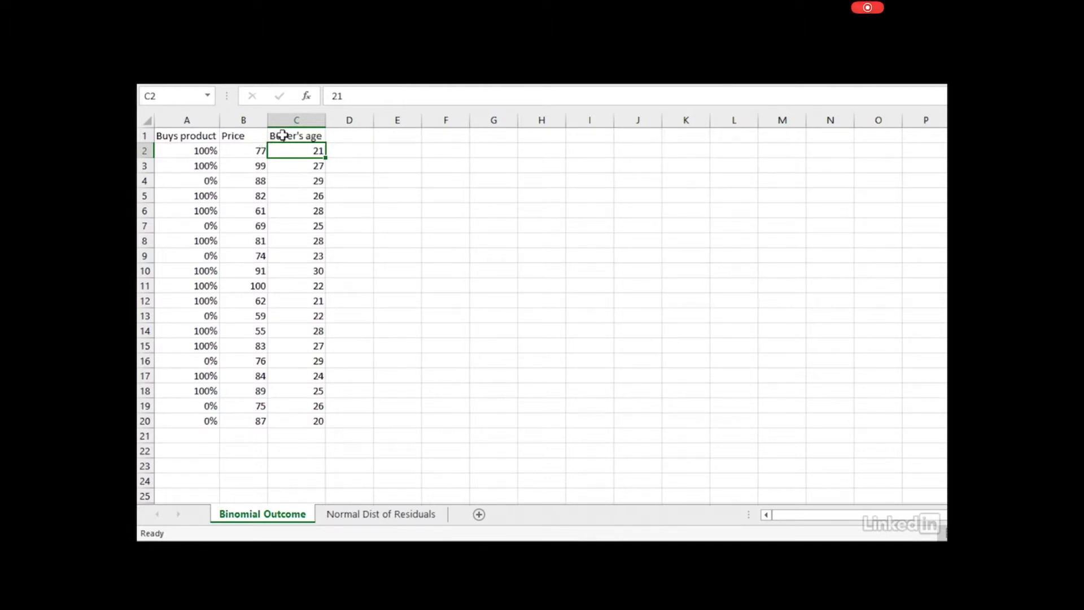
left_click(177, 130)
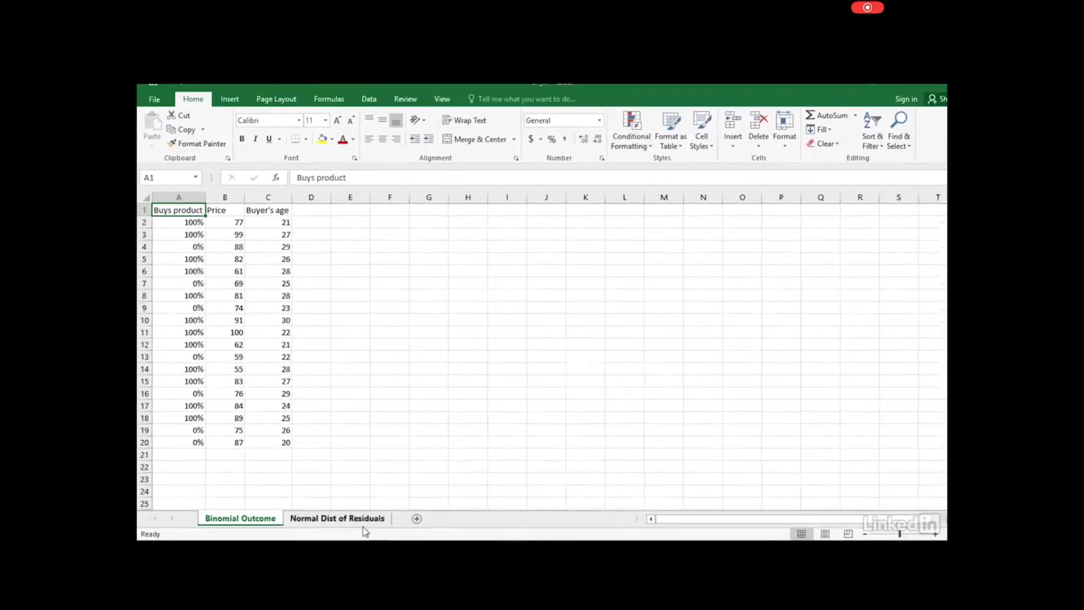
On the Normal Dist of Residuals sheet, inspect the Height and Weight columns, first values 61 and 53, and the histogram
left_click(320, 519)
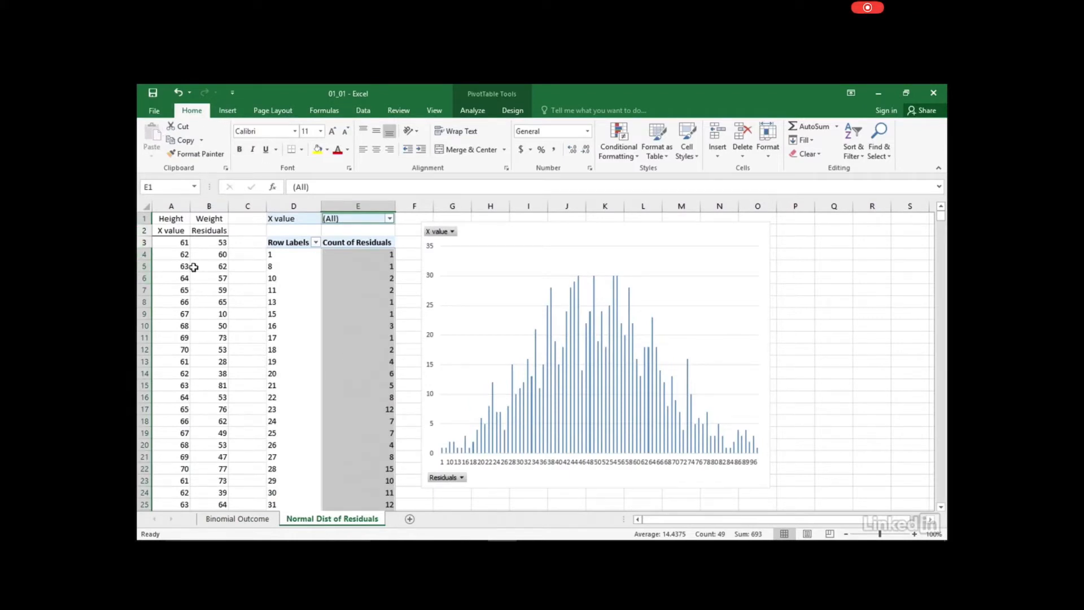
left_click(171, 205)
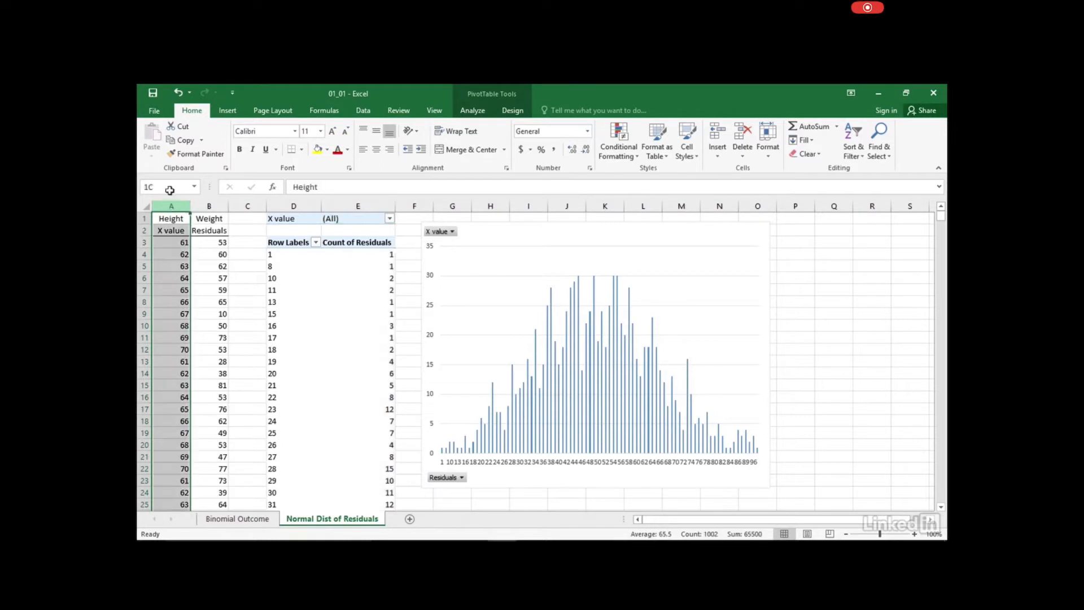
left_click(211, 205)
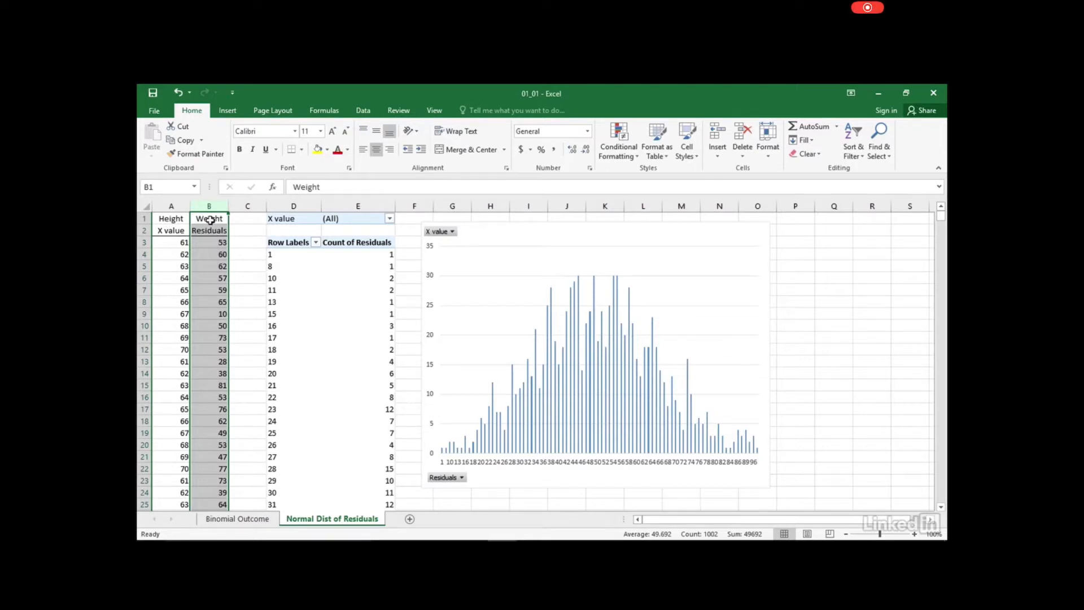
left_click(163, 221)
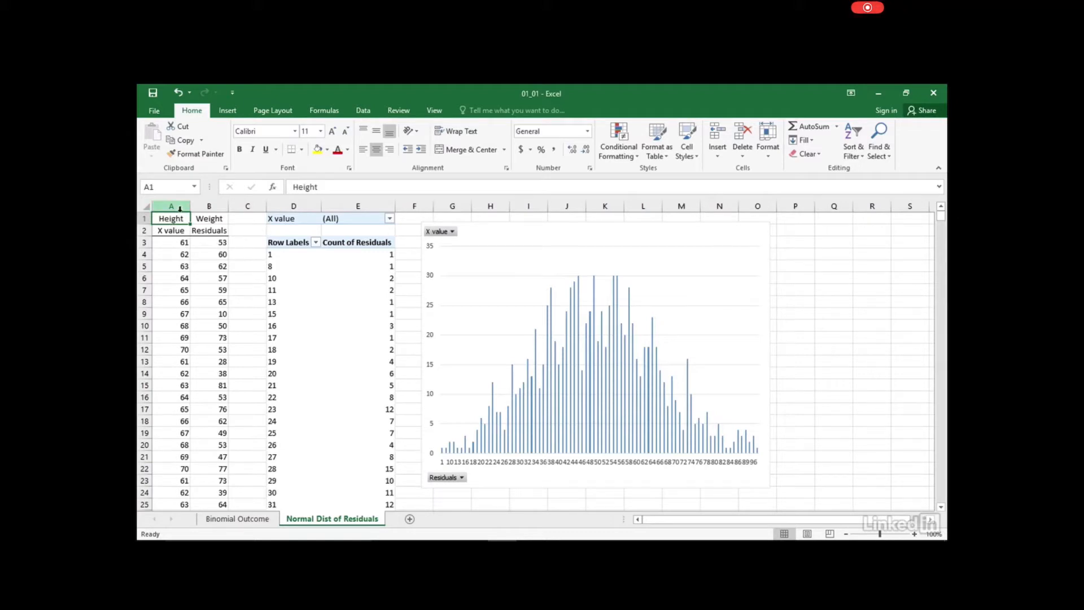
left_click(172, 243)
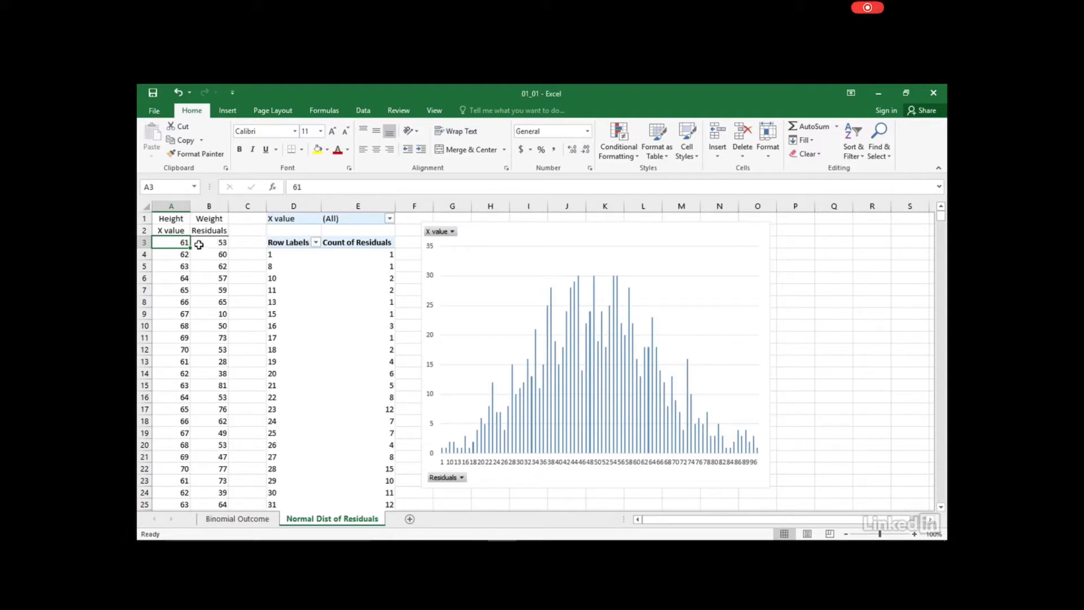
left_click(205, 240)
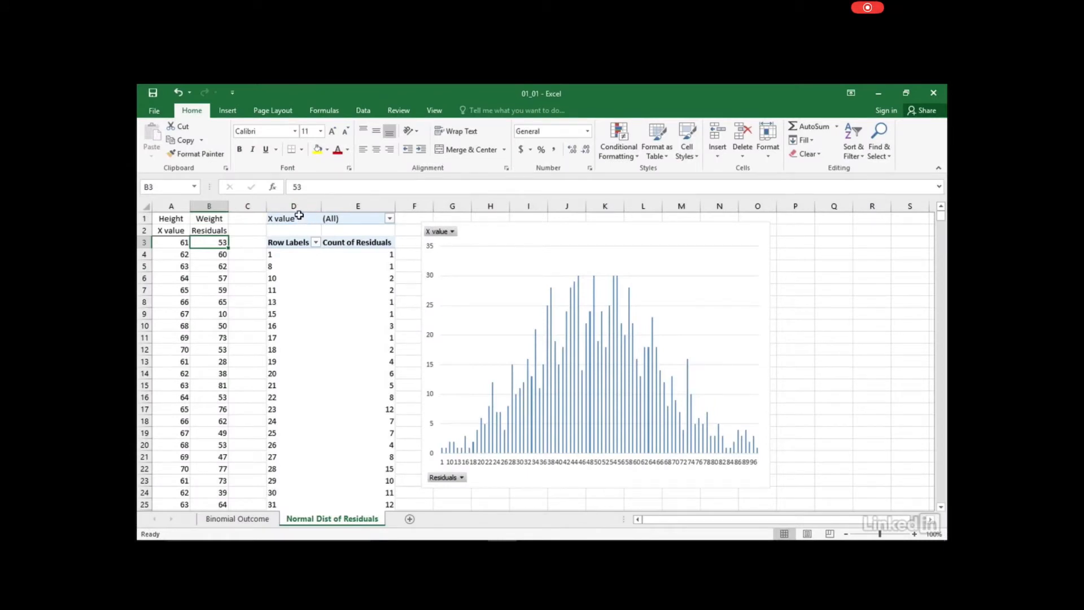
left_click(574, 235)
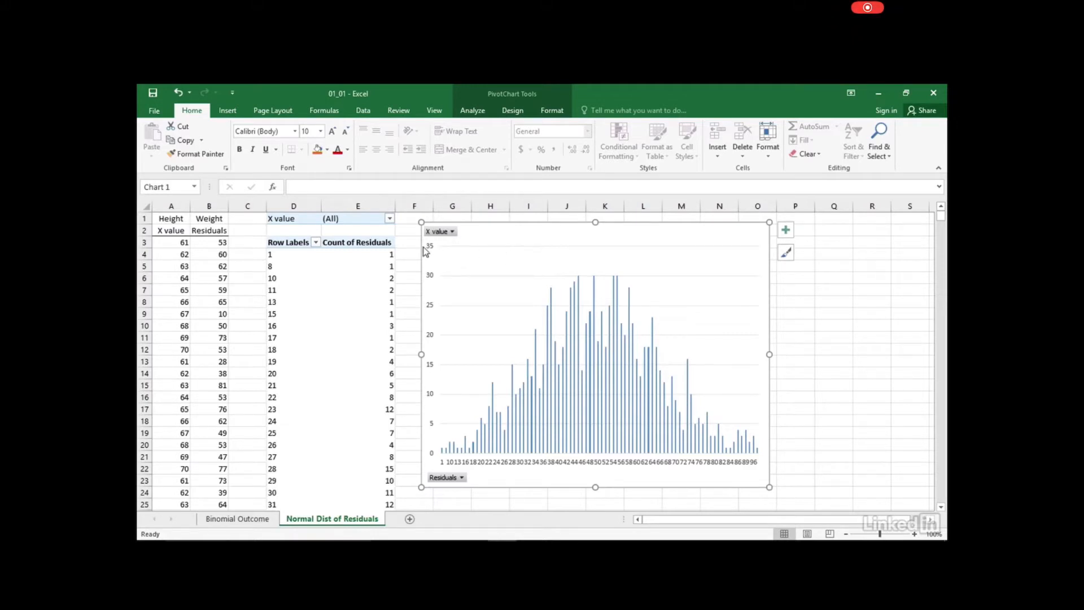
Filter the residuals PivotTable and PivotChart by X value 62, showing residual counts from 11 to 99
left_click(389, 218)
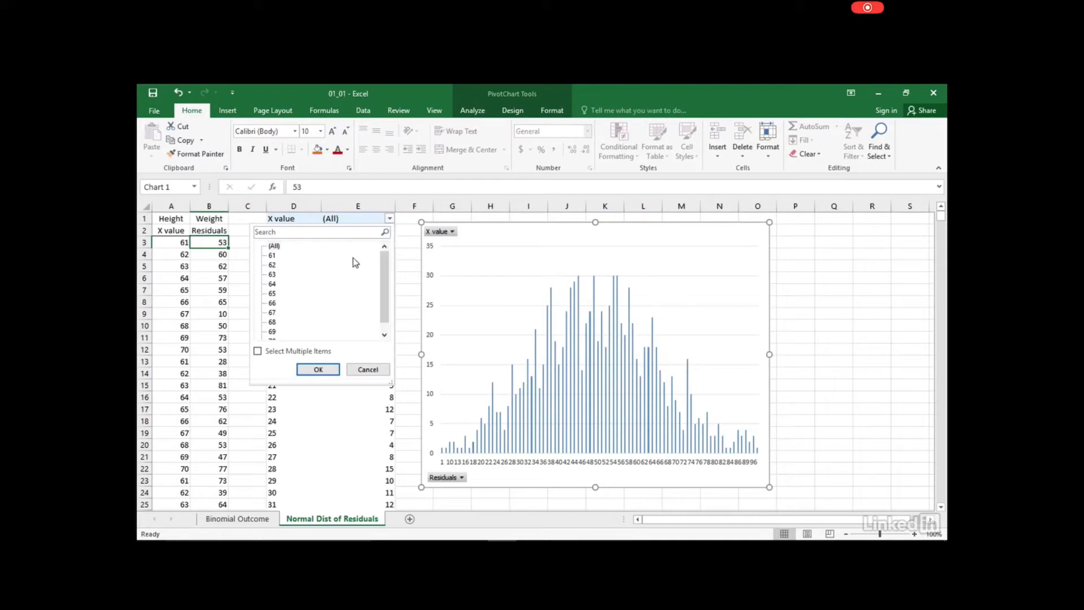
left_click(271, 266)
left_click(272, 265)
left_click(337, 374)
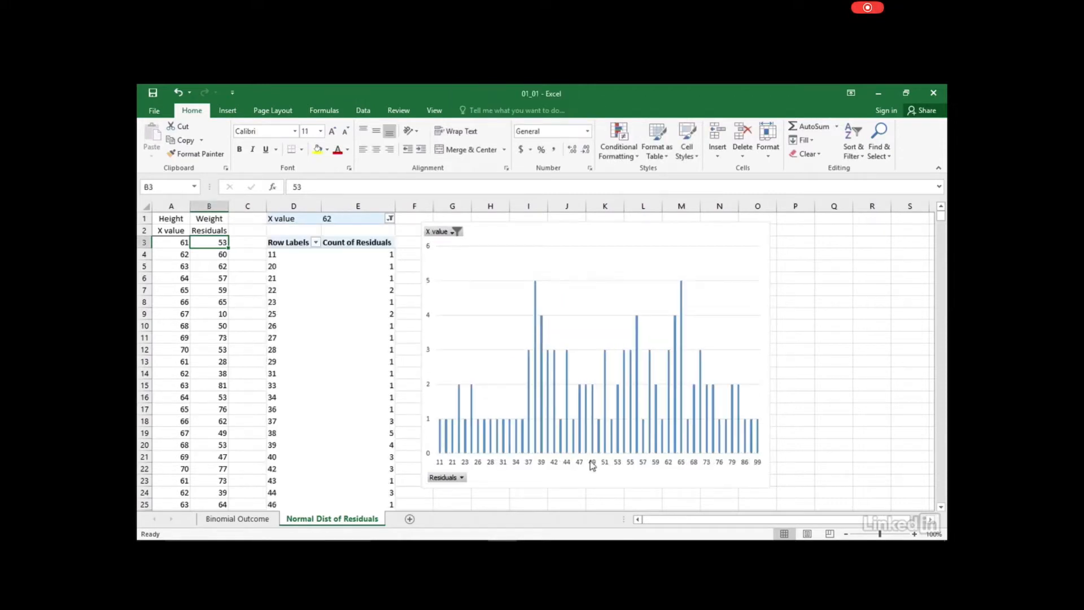
Change the X value filter on the residuals PivotTable and histogram from 62 to 63
mouse_move(639, 350)
left_click(390, 218)
left_click(273, 275)
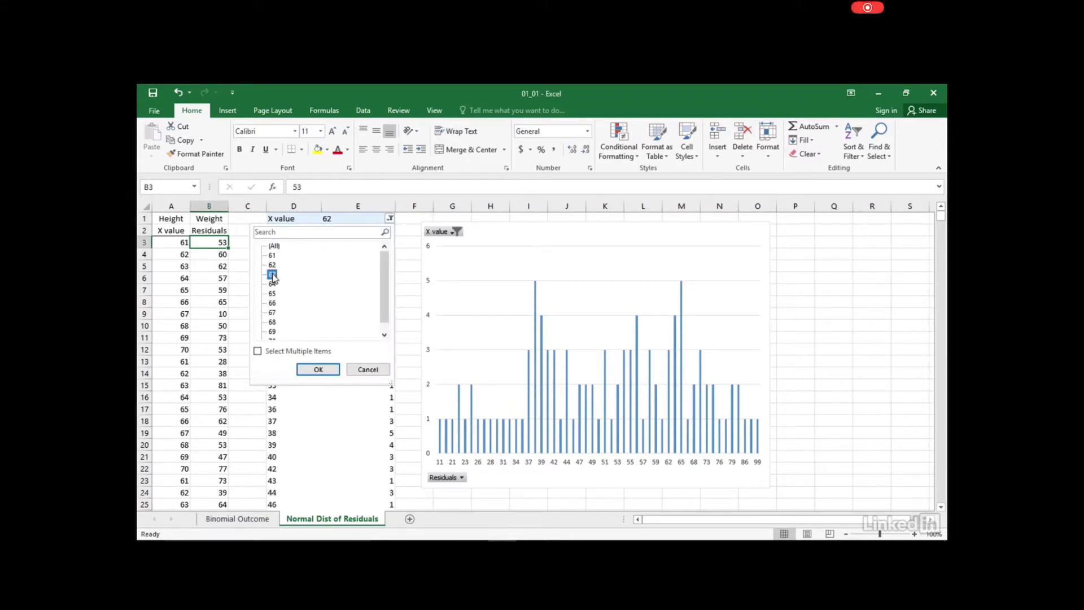
left_click(318, 369)
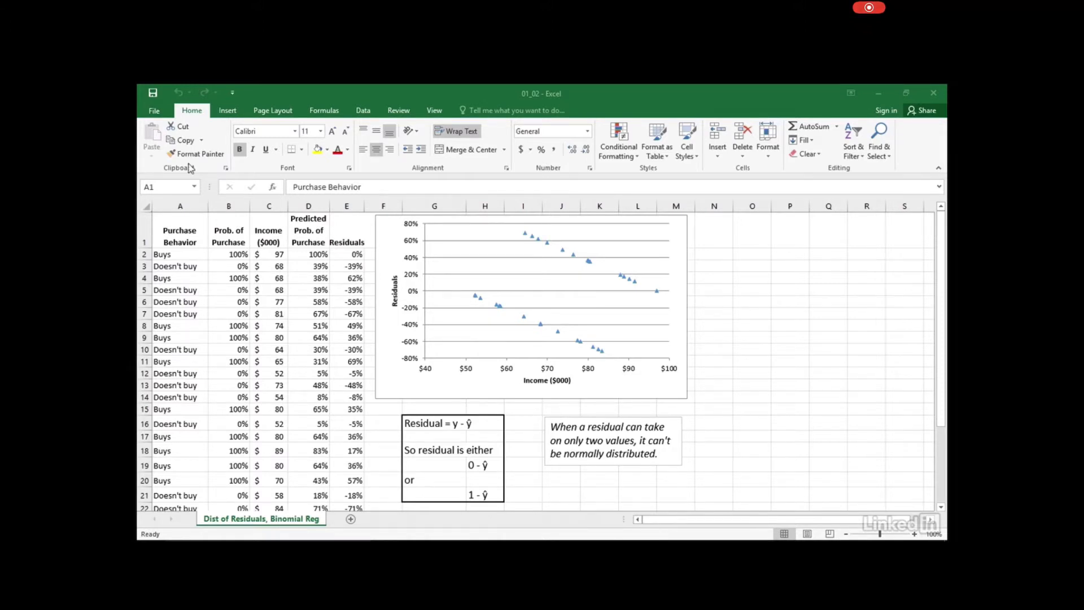
left_click(233, 255)
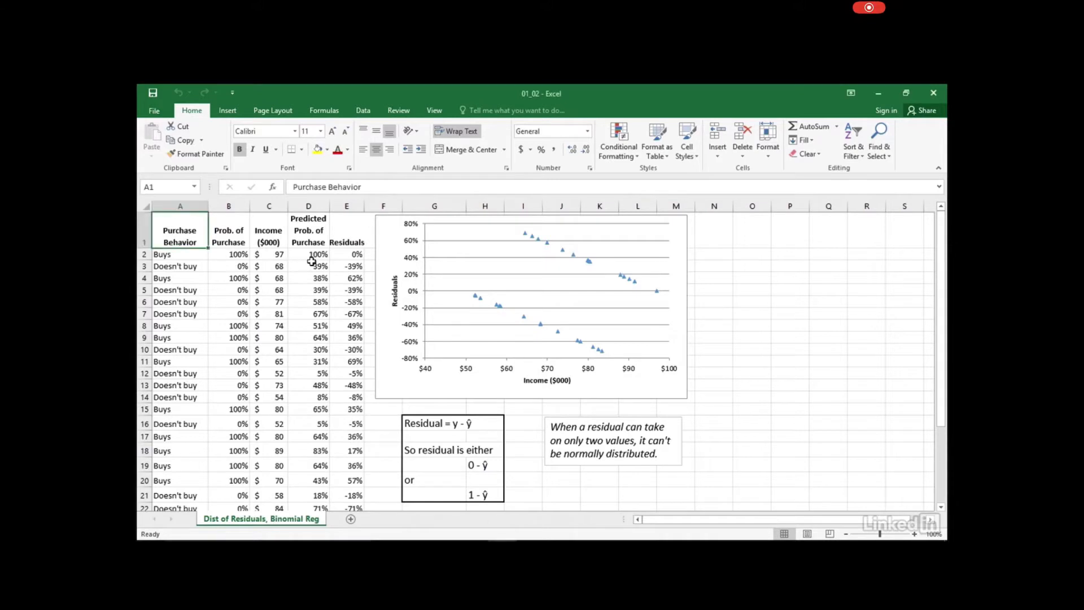
left_click(303, 253)
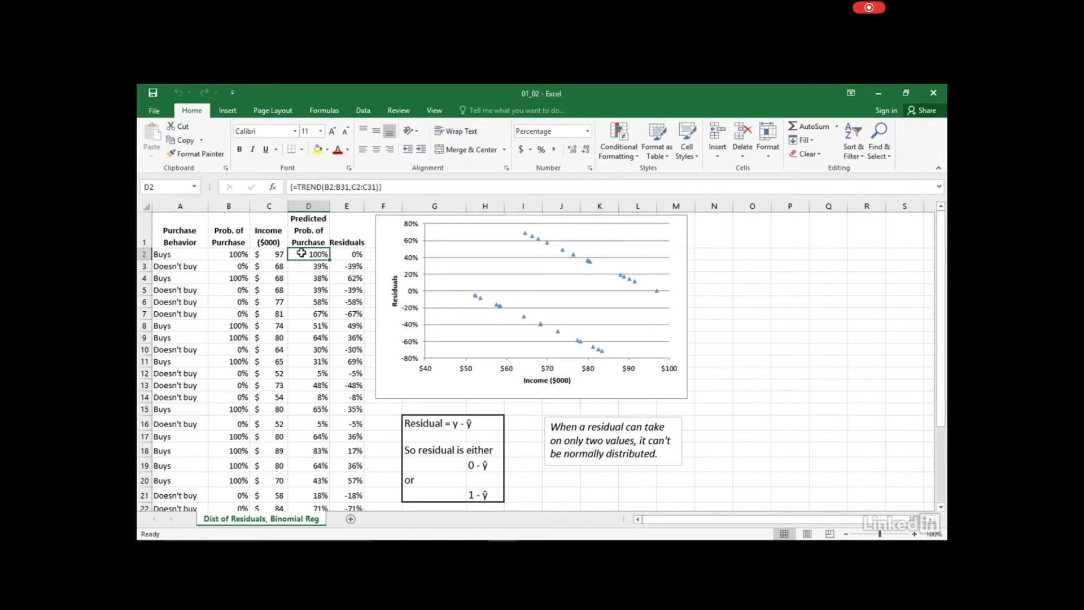
left_click(203, 245)
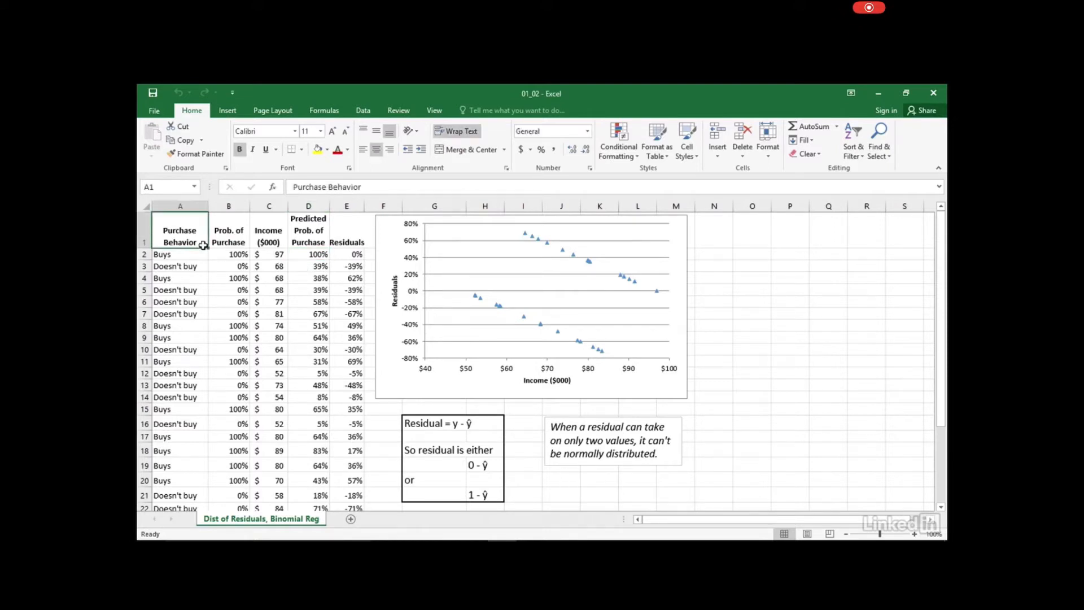
left_click(233, 255)
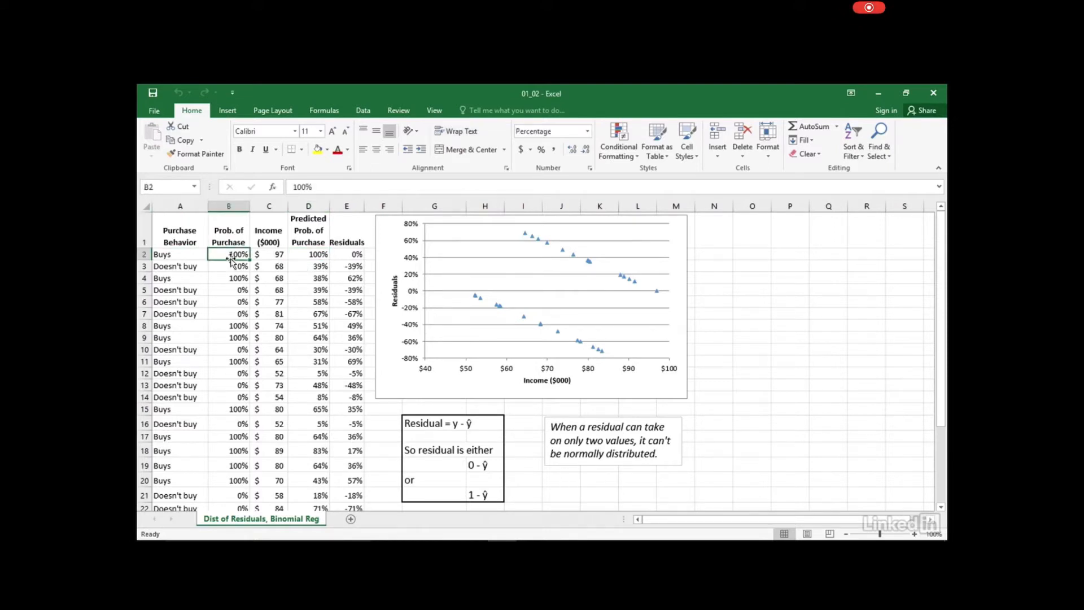
left_click(355, 253)
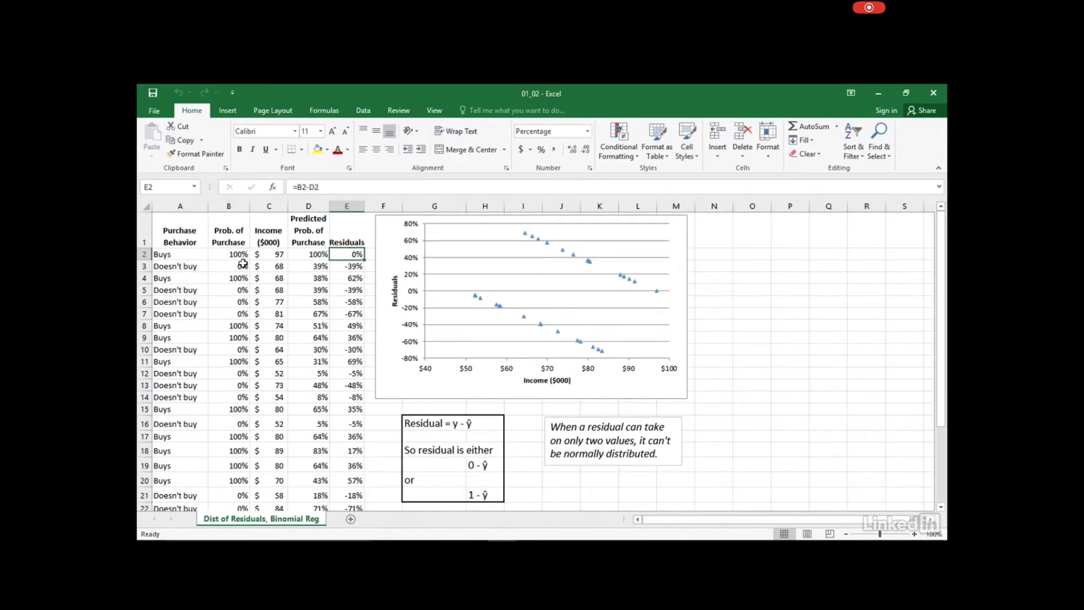
left_click(307, 256)
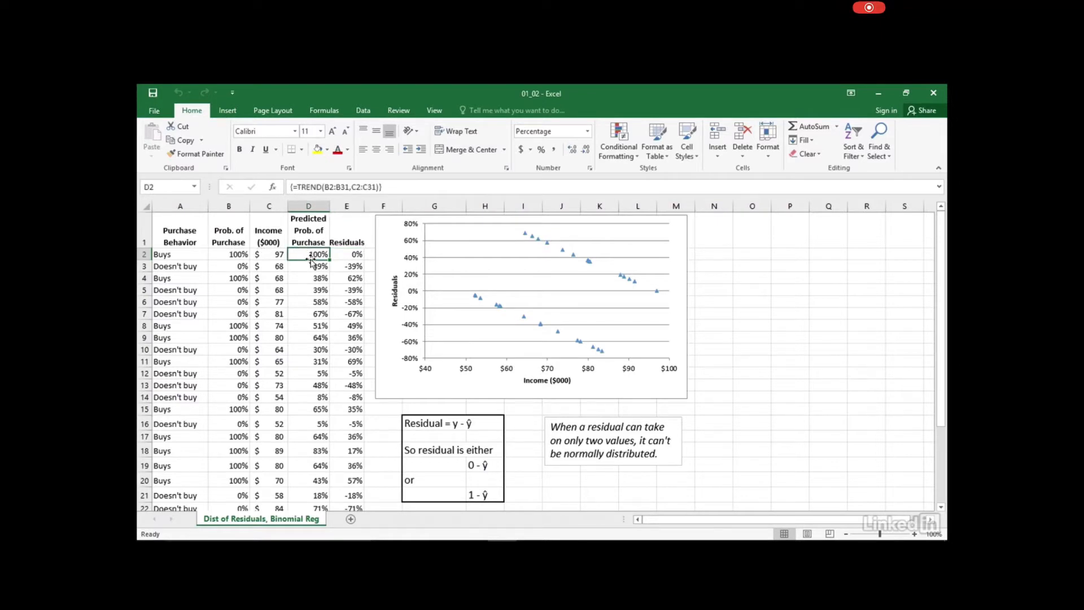
left_click(357, 253)
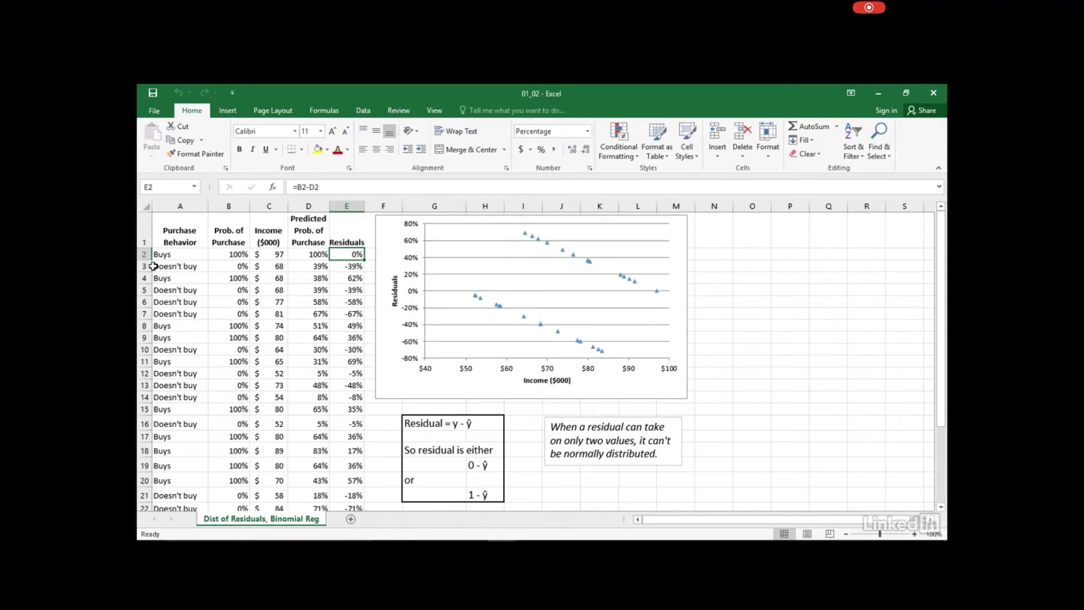
left_click(140, 266)
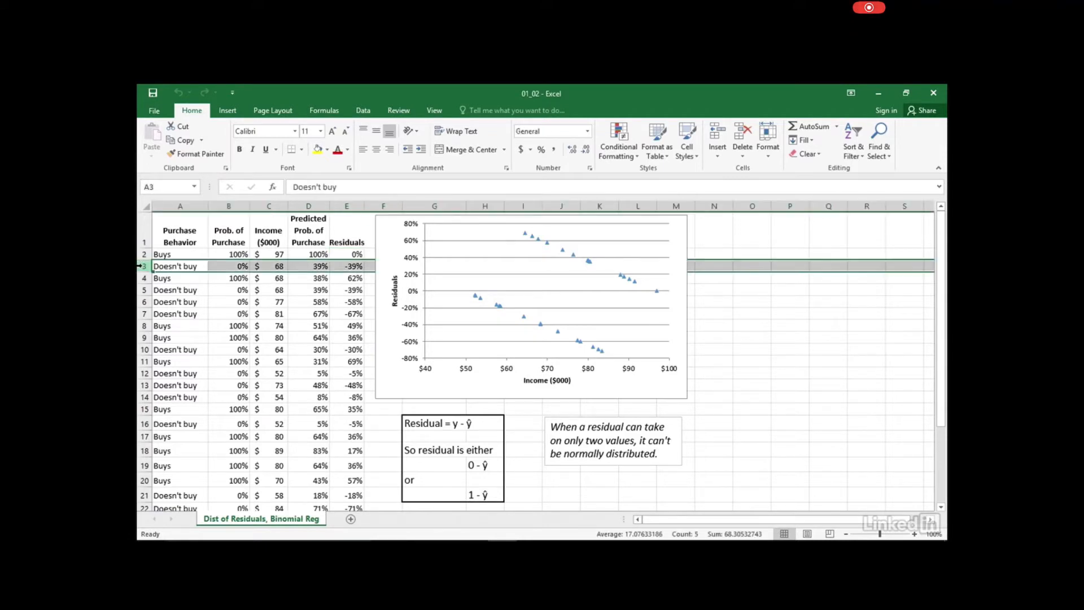
left_click(239, 265)
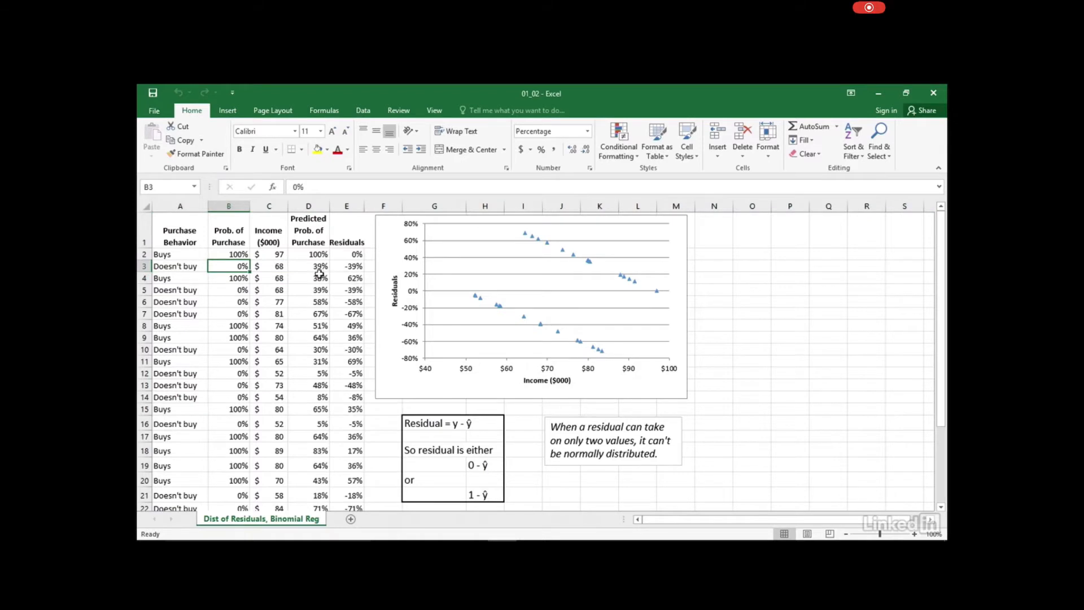
left_click(302, 266)
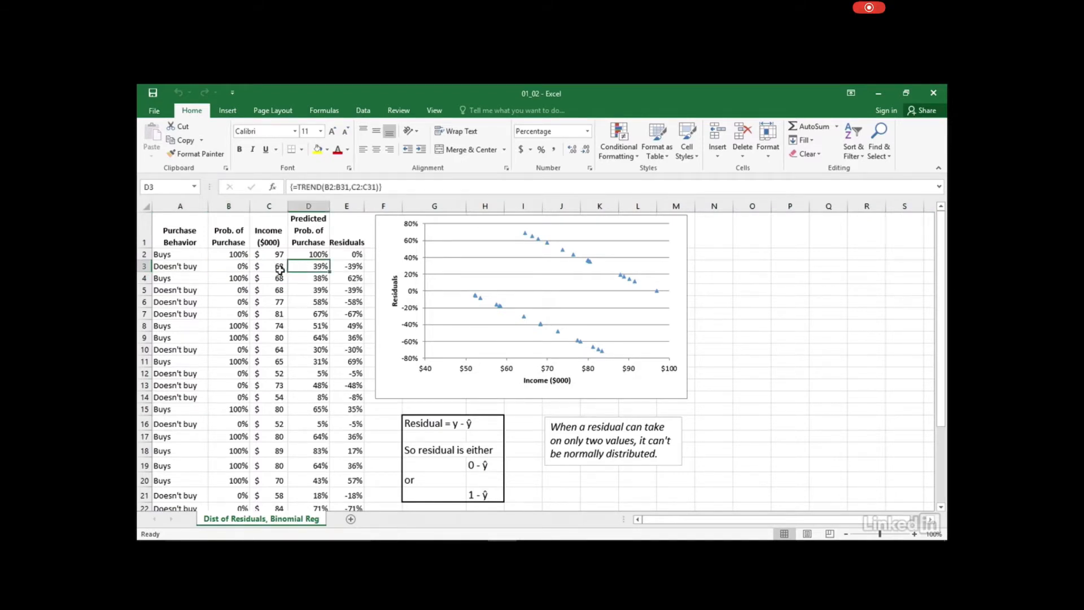
left_click(278, 268)
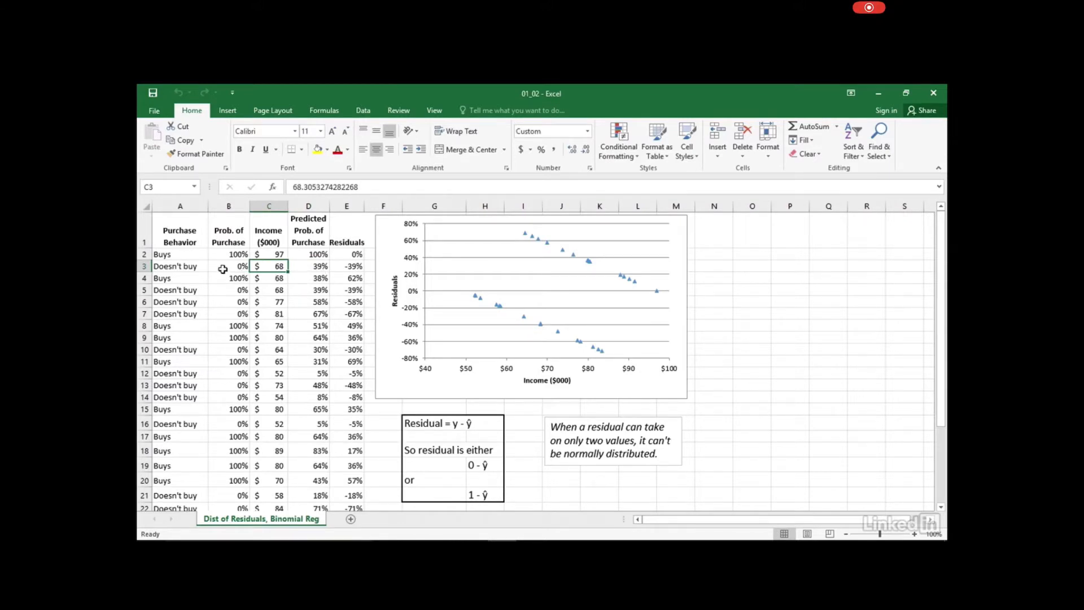
left_click(355, 267)
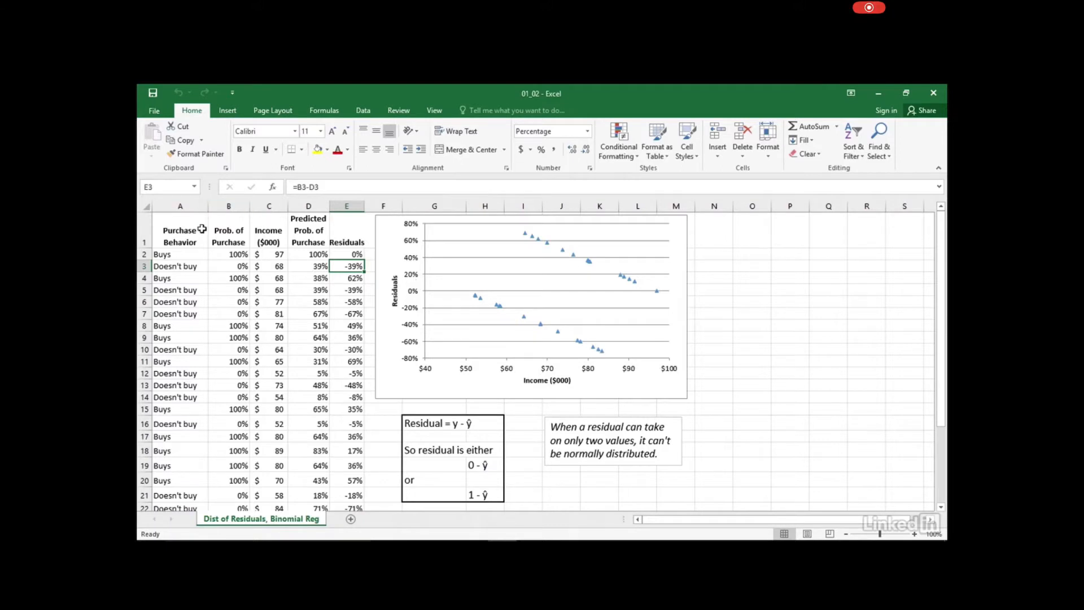
left_click(175, 254)
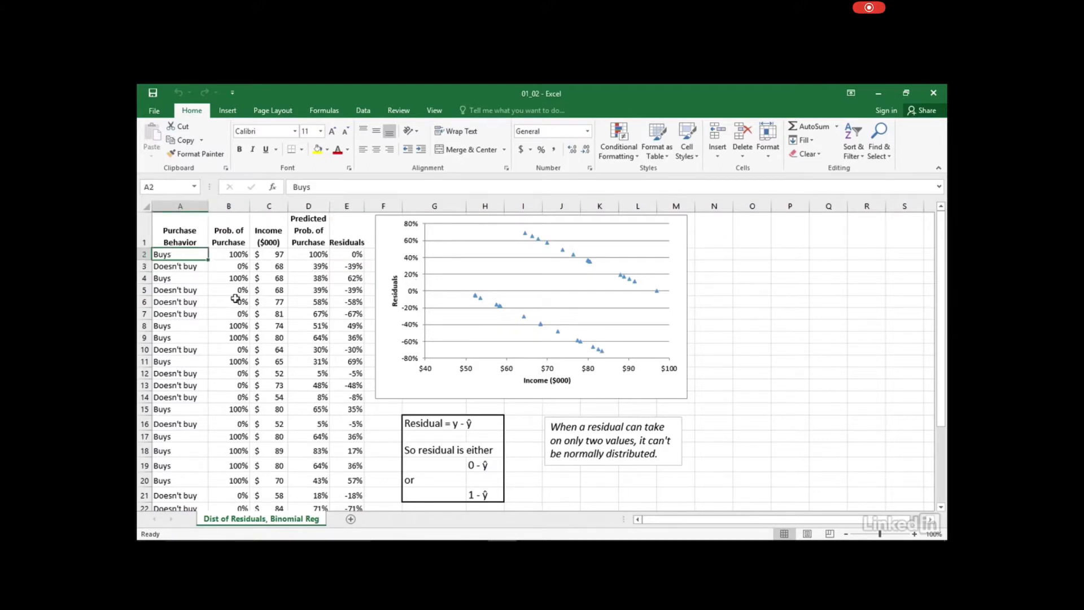
left_click(433, 420)
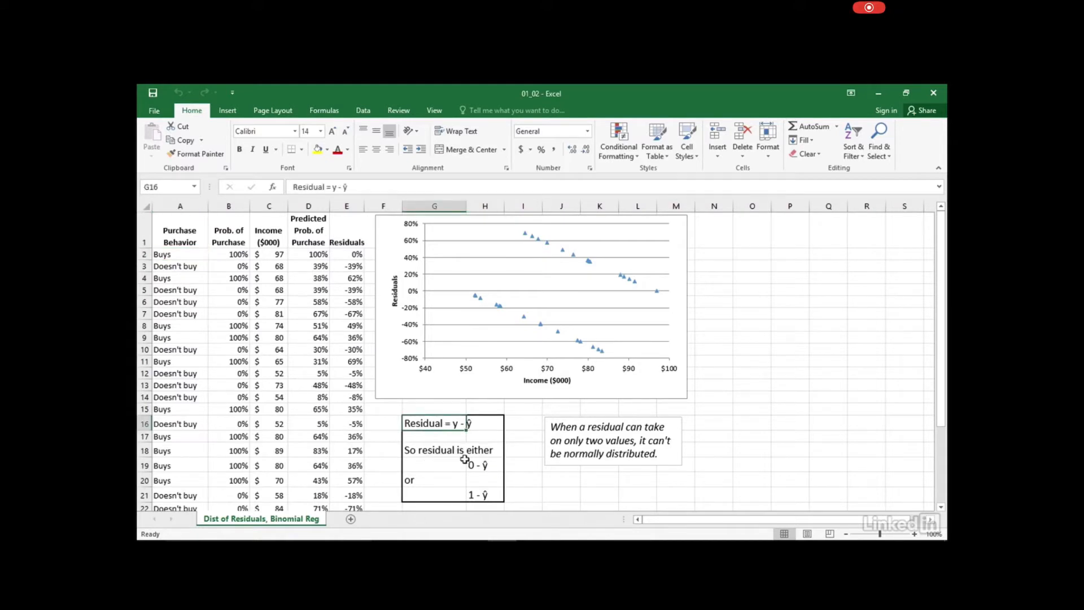
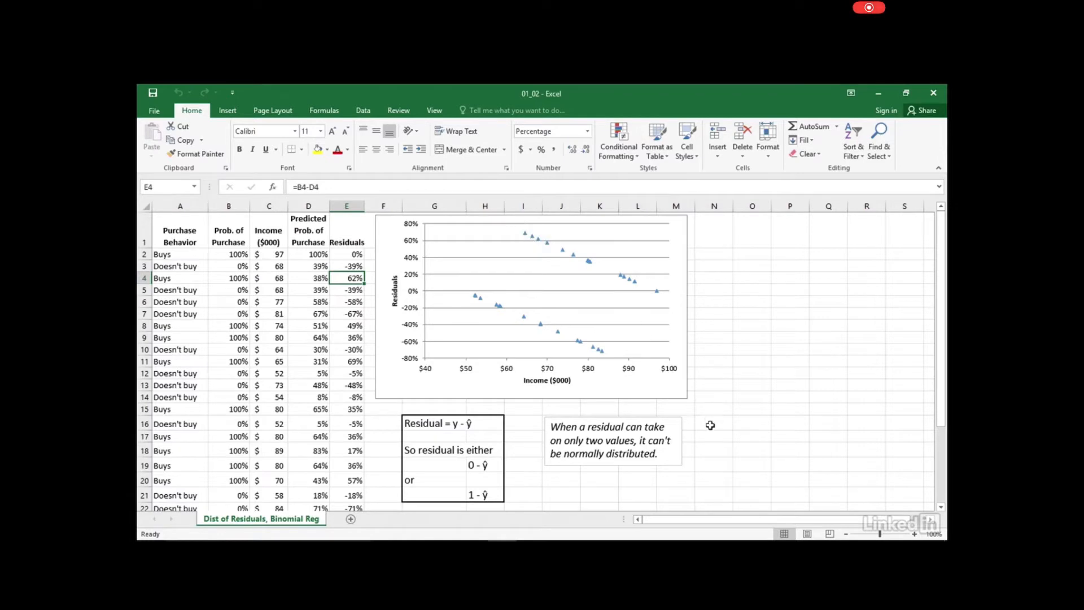
Dismiss the residuals note and select the Prob. of Purchase value in B2 on Problems with linearity
left_click(678, 452)
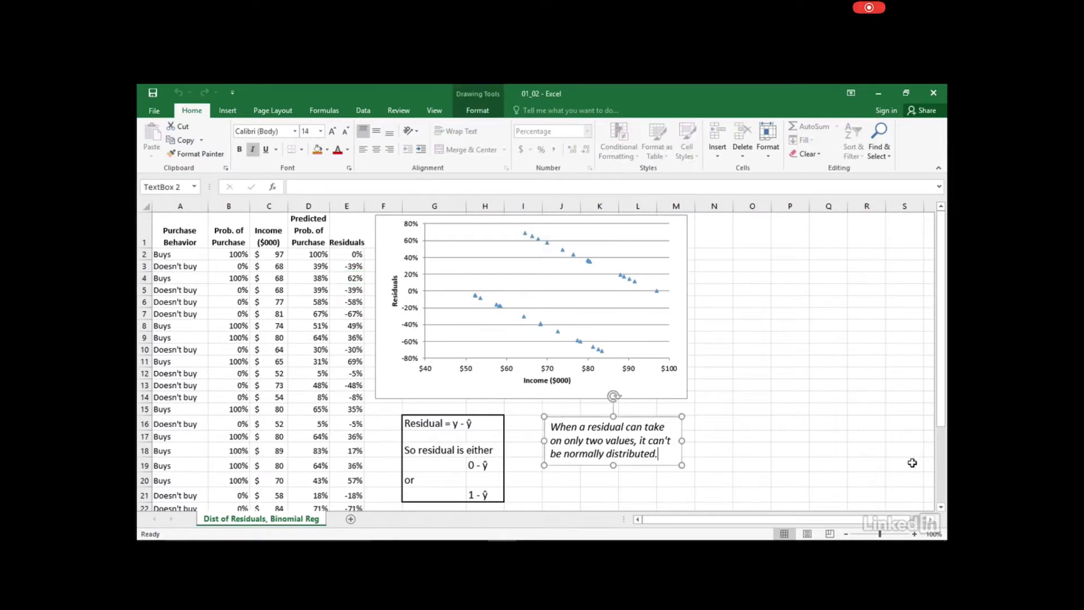
left_click(805, 470)
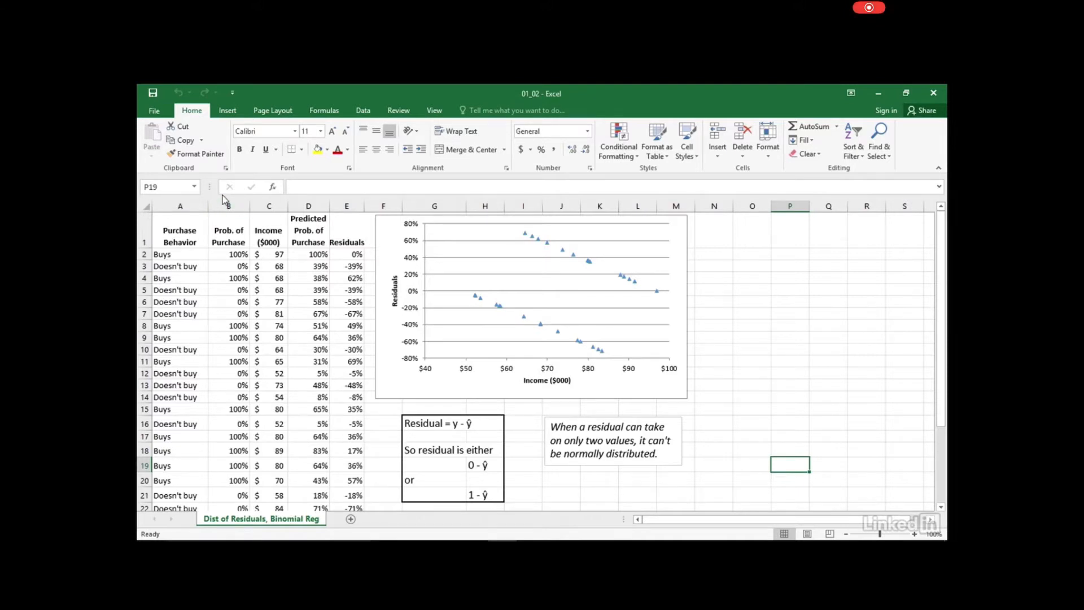
left_click(240, 254)
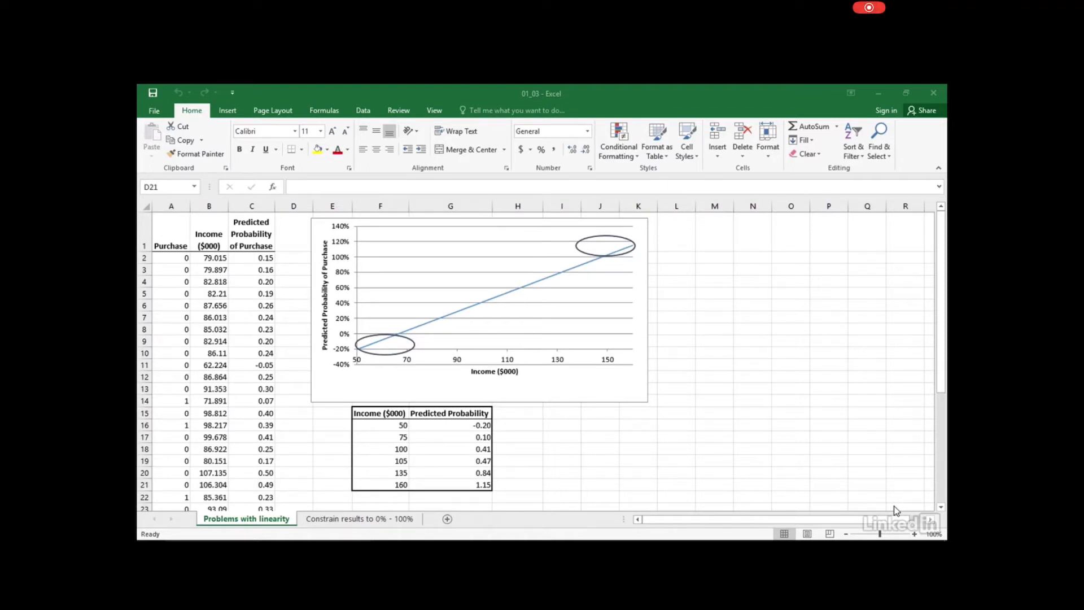
Inspect the TREND formula in C3, then move to the Constrain results to 0% - 100% sheet
left_click(240, 266)
left_click(257, 270)
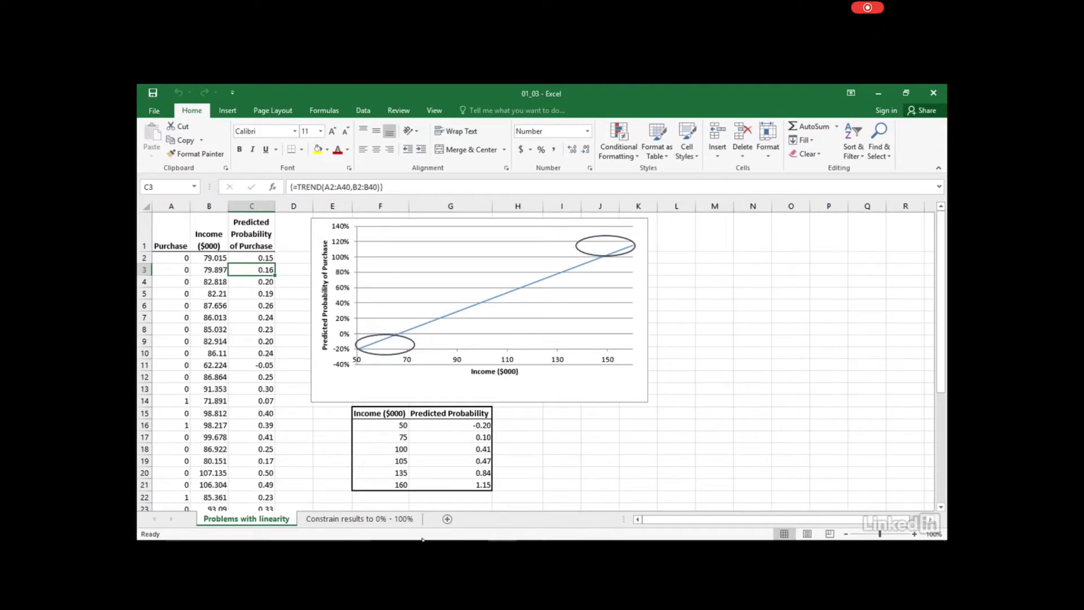
left_click(359, 519)
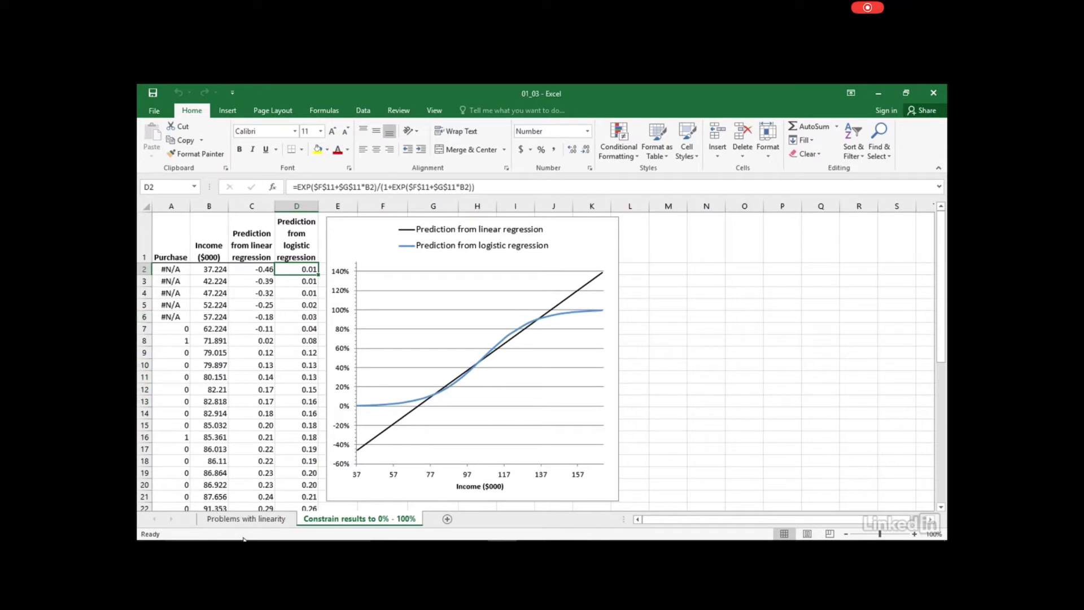
Flip back to Problems with linearity, then return to Constrain results to 0% - 100%
left_click(264, 519)
left_click(340, 519)
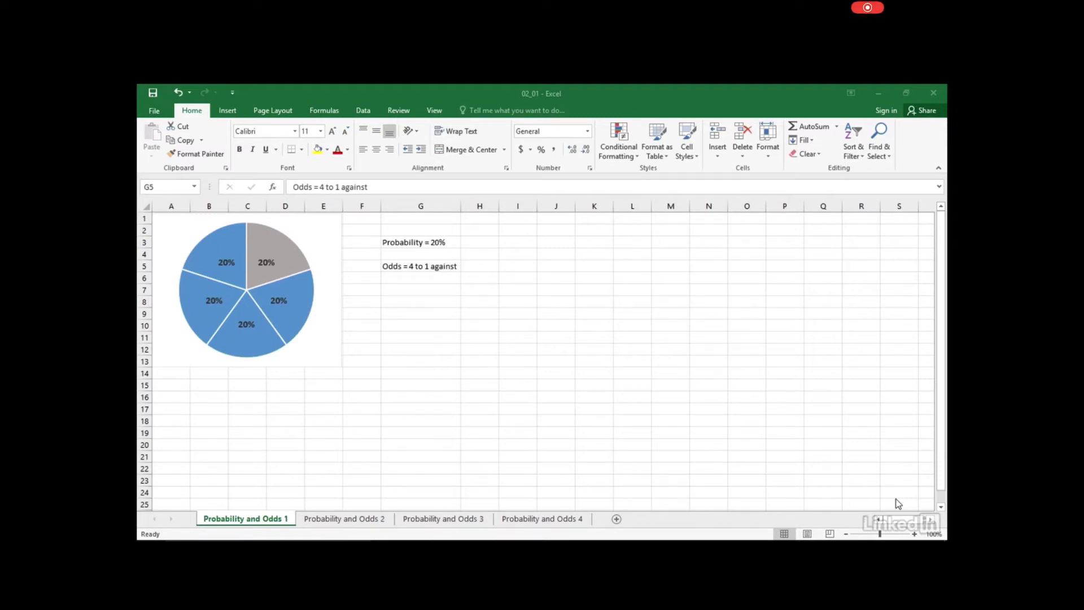
Page through Probability and Odds sheets 2 and 3, ending on sheet 4's conversion tables
left_click(377, 521)
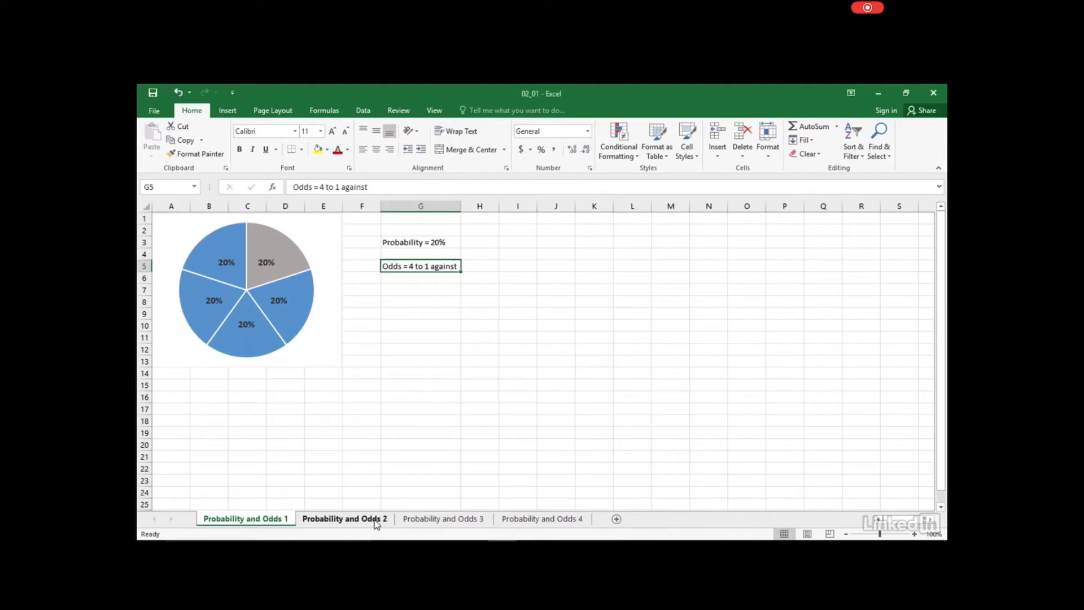
left_click(376, 522)
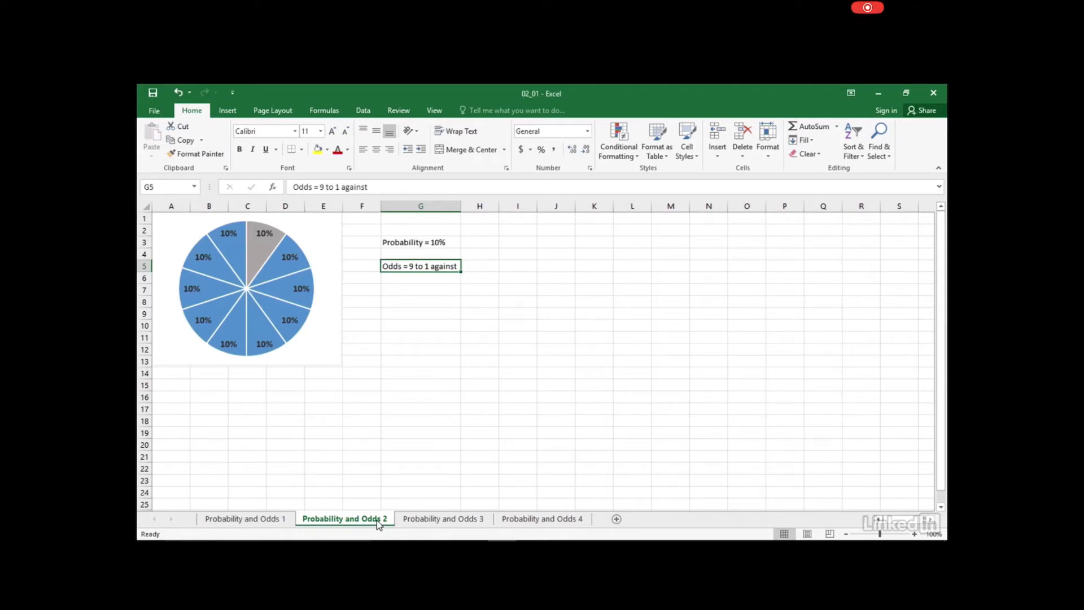
left_click(456, 520)
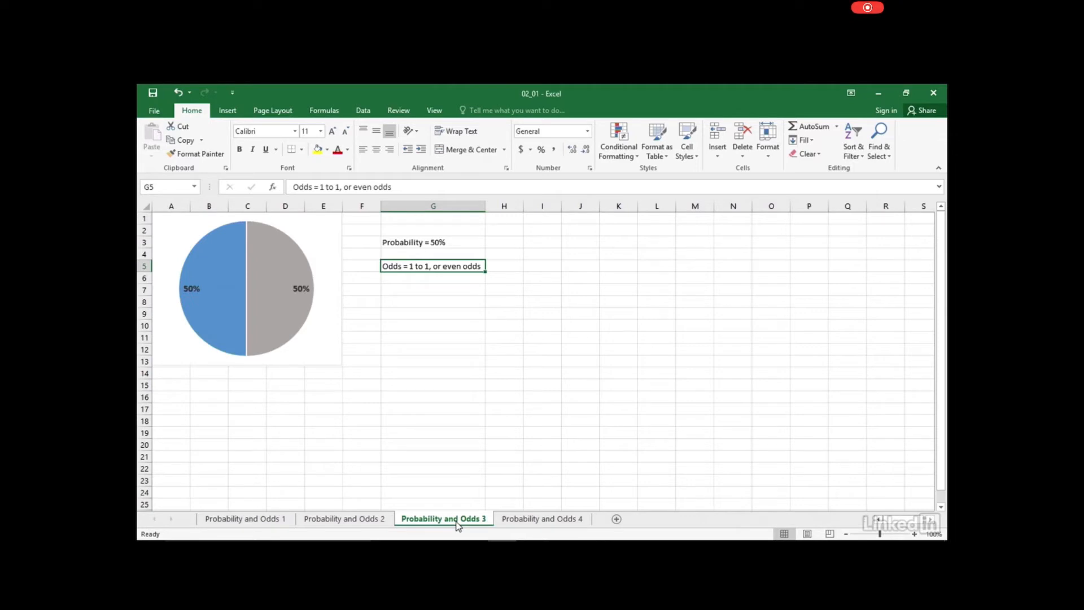
left_click(556, 519)
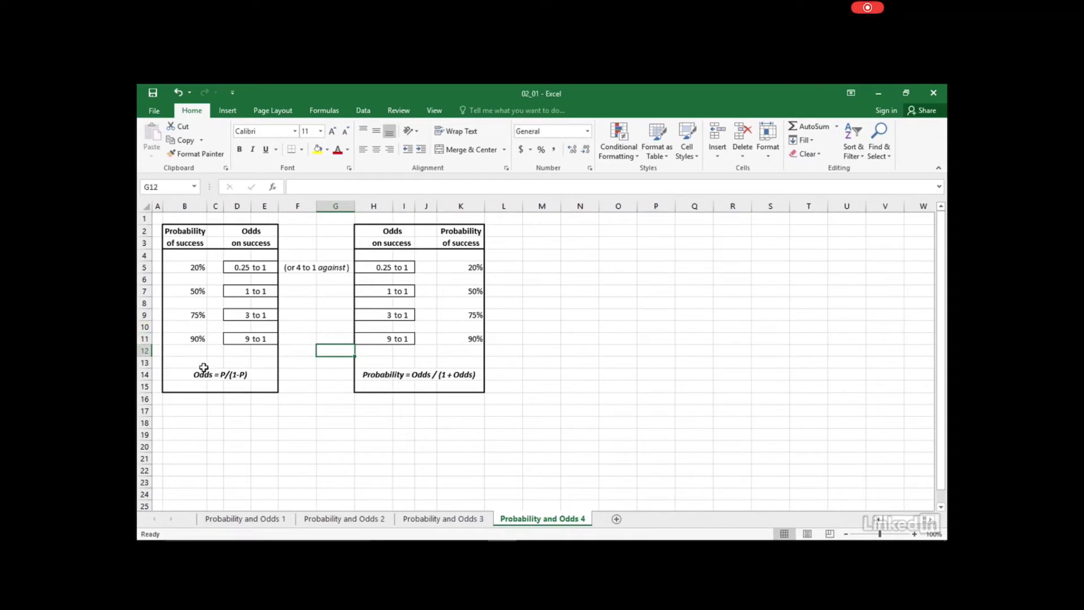
Highlight row 14 holding the odds-probability conversion formulas on Probability and Odds 4
left_click(138, 374)
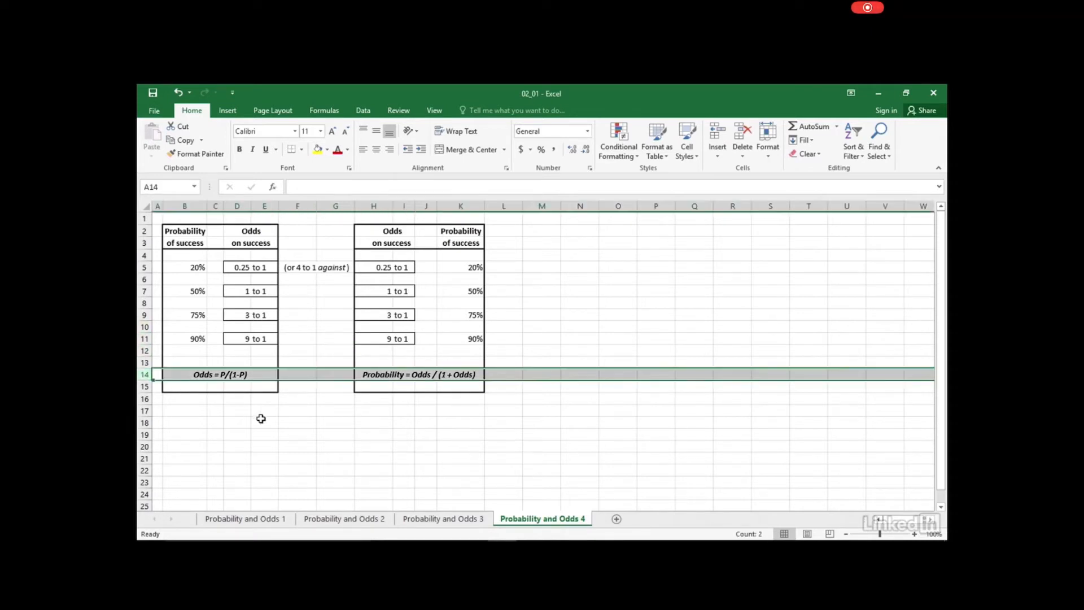
left_click(262, 419)
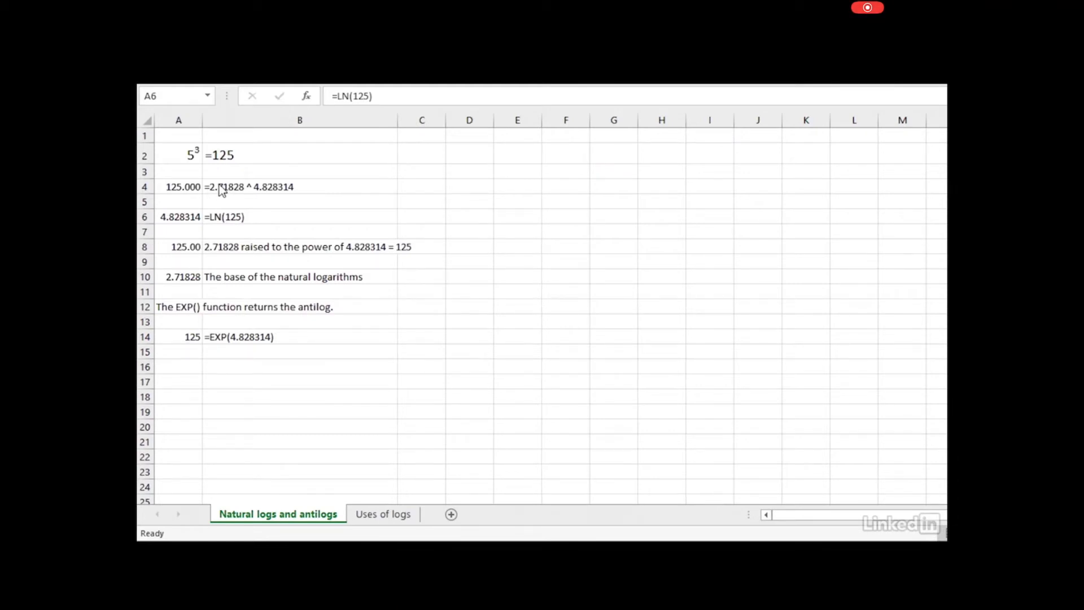
Review the 5 cubed = 125 example and the 2.71828^4.828314 formula returning 125.000
left_click(220, 187)
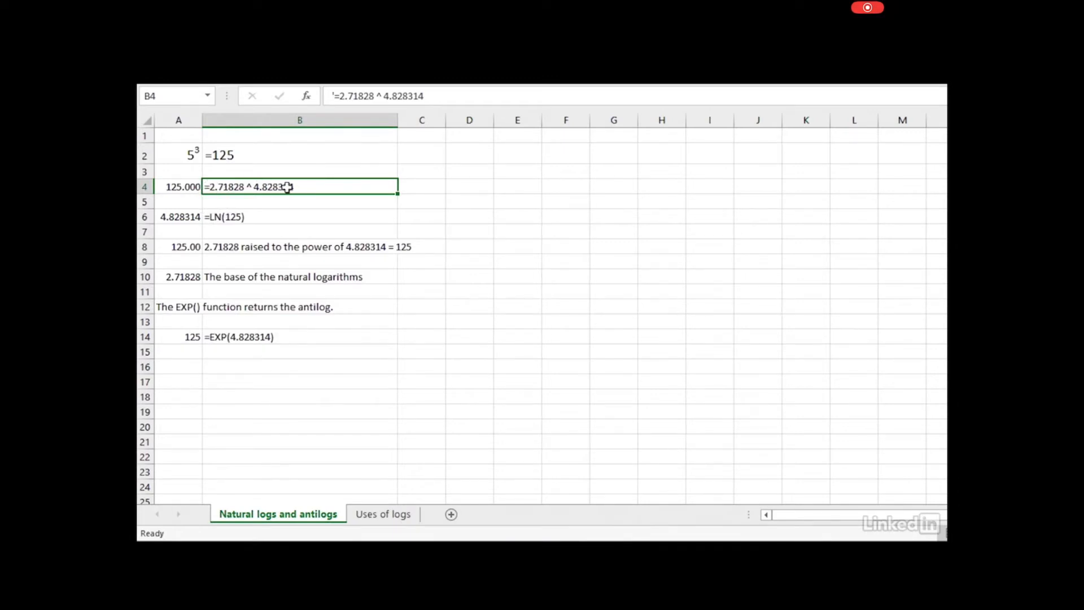
left_click(171, 191)
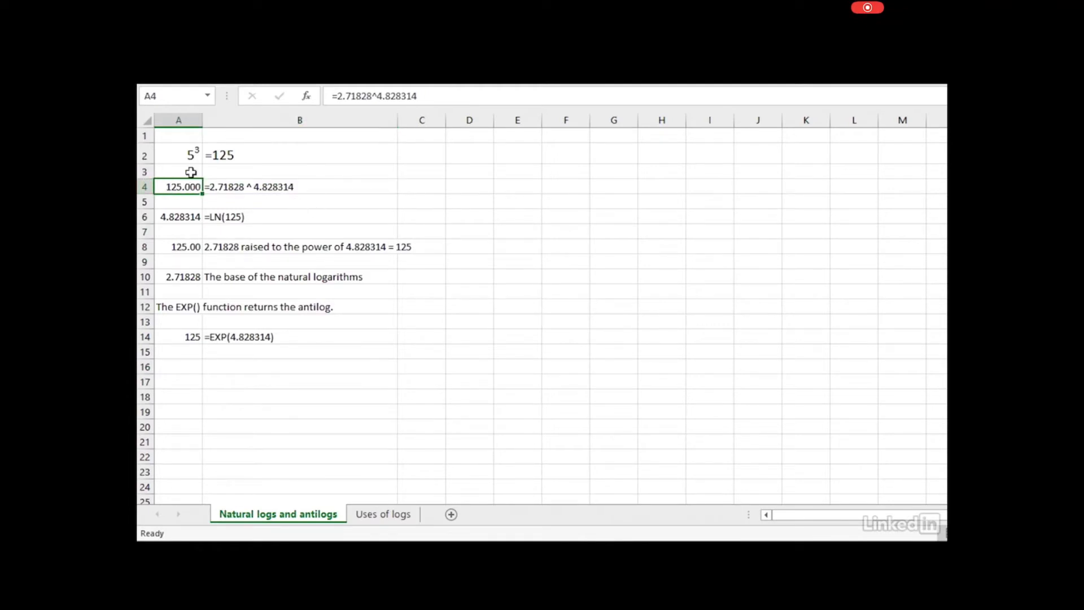
left_click(186, 154)
left_click(218, 155)
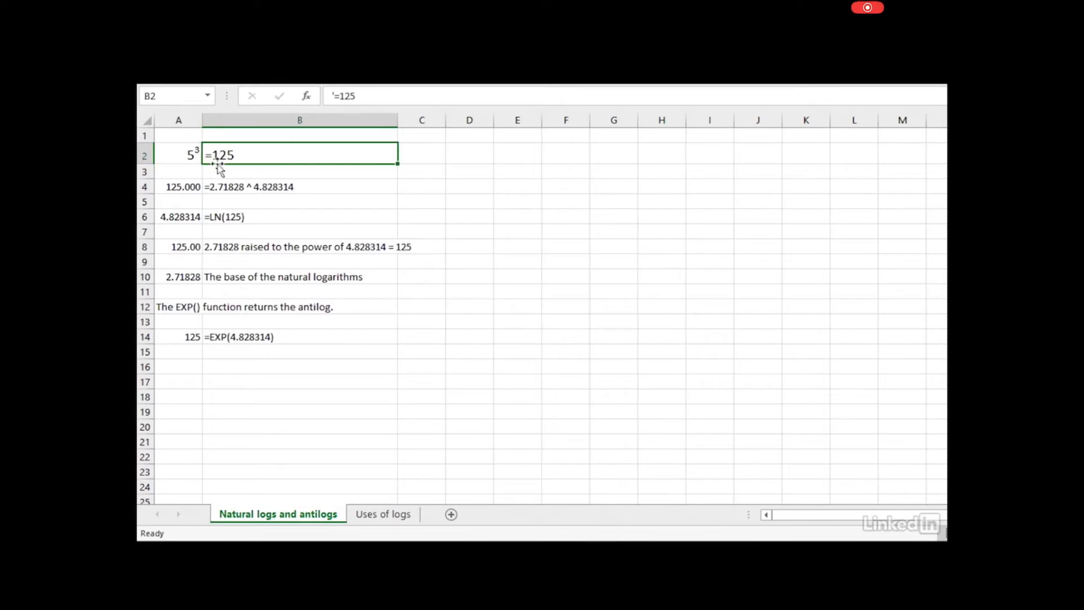
left_click(175, 184)
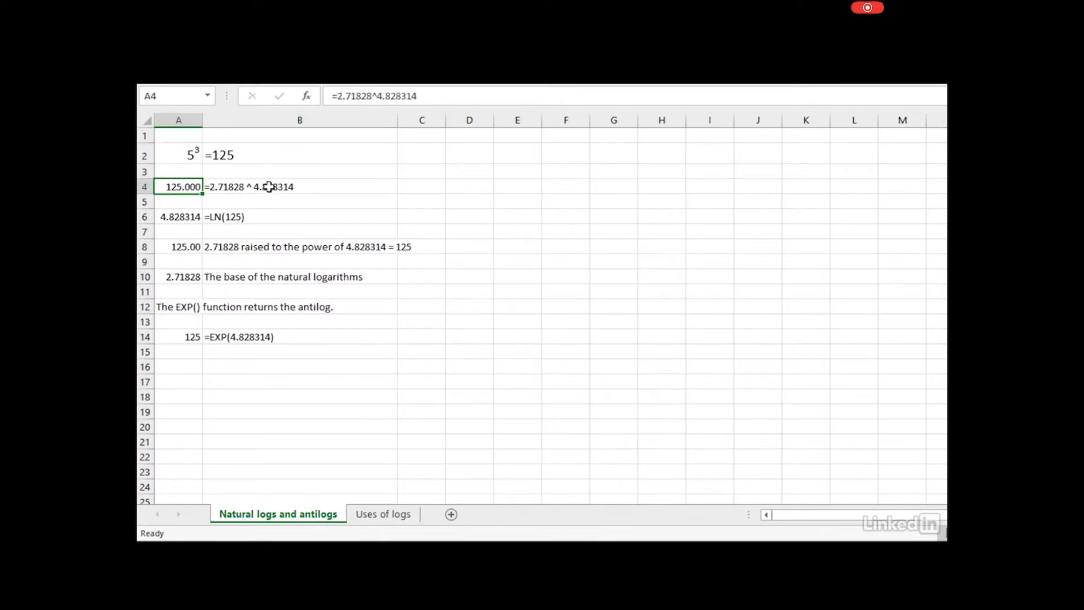
left_click(291, 191)
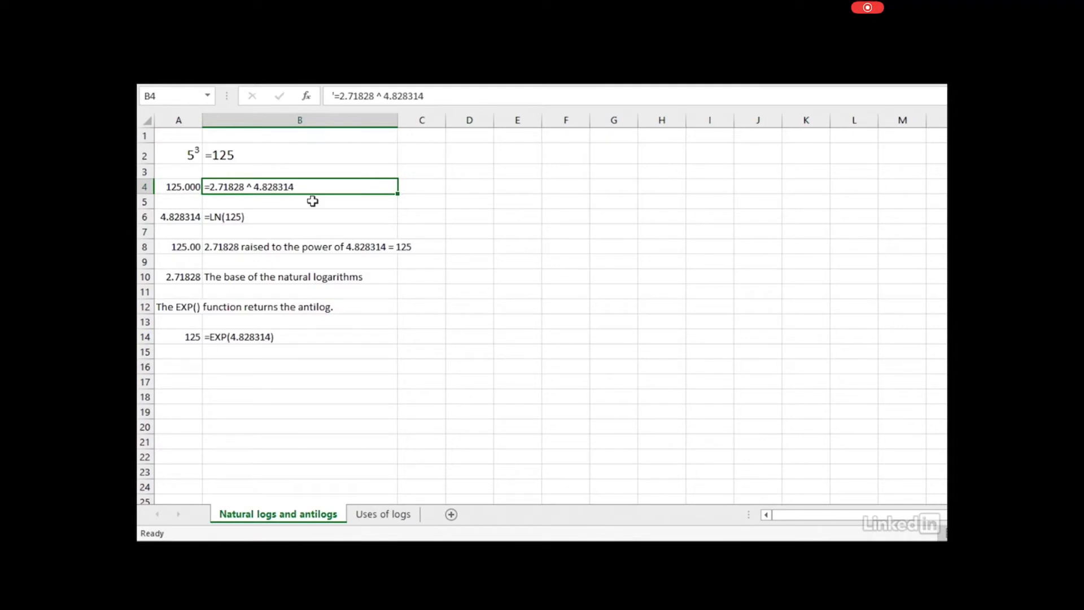
Compare =LN(125) giving 4.828314 with base 2.71828 and =EXP(4.828314) returning 125
left_click(169, 217)
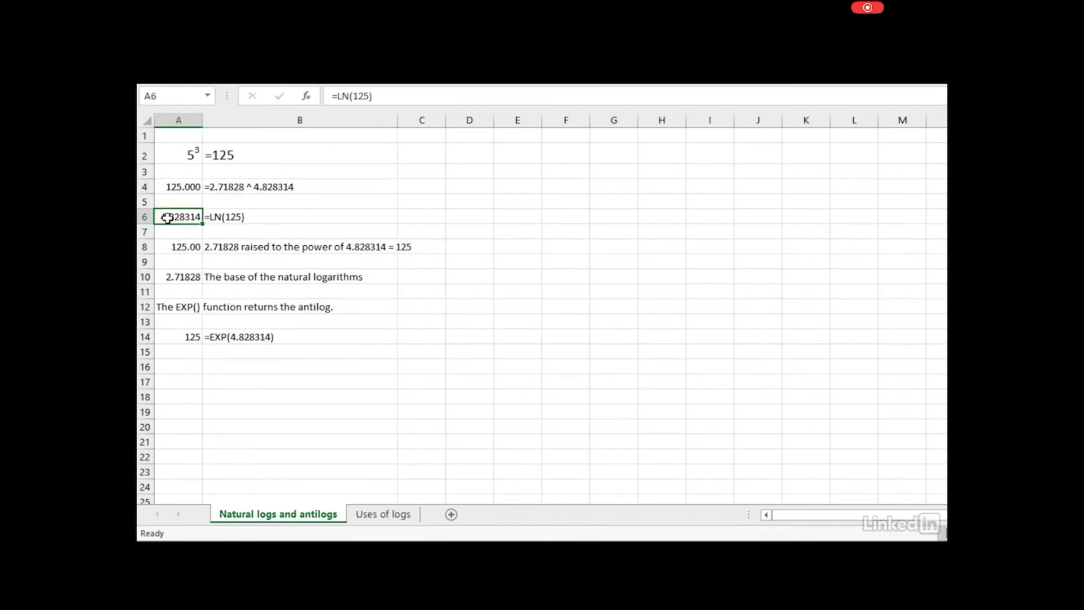
left_click(239, 218)
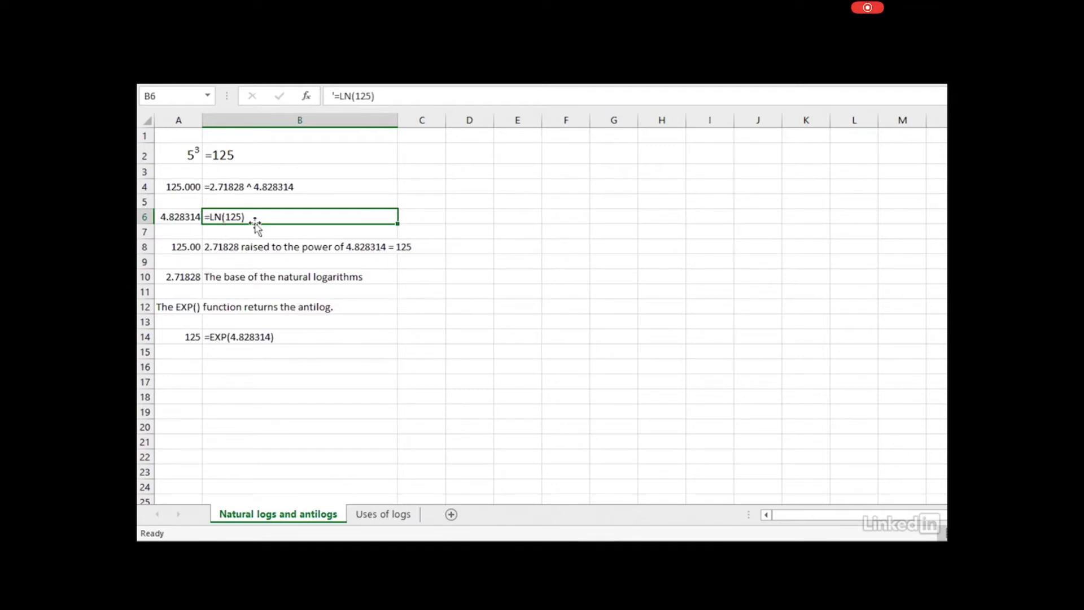
left_click(180, 217)
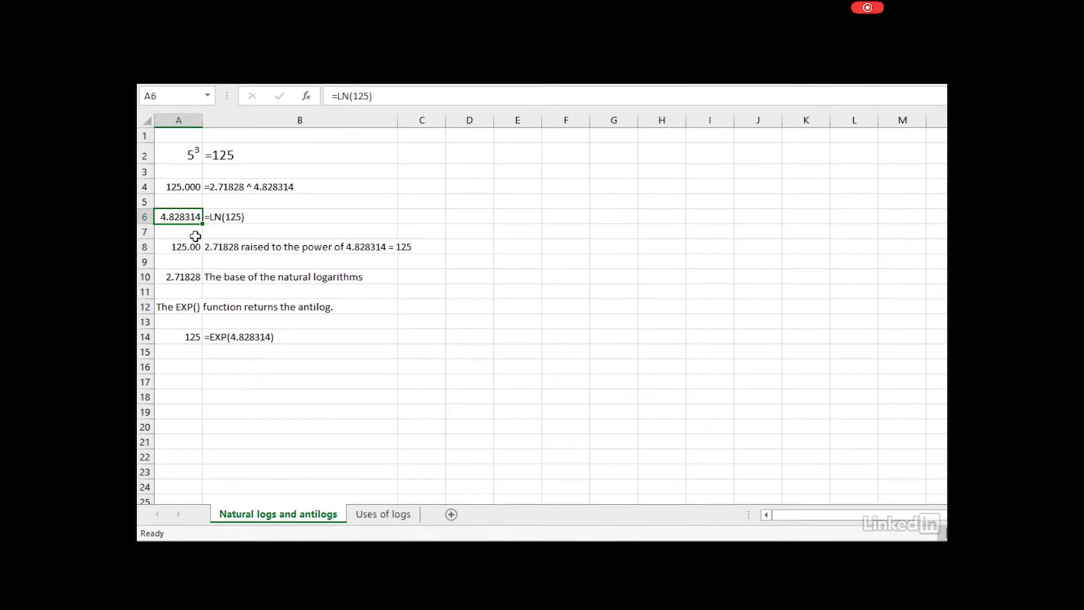
left_click(187, 275)
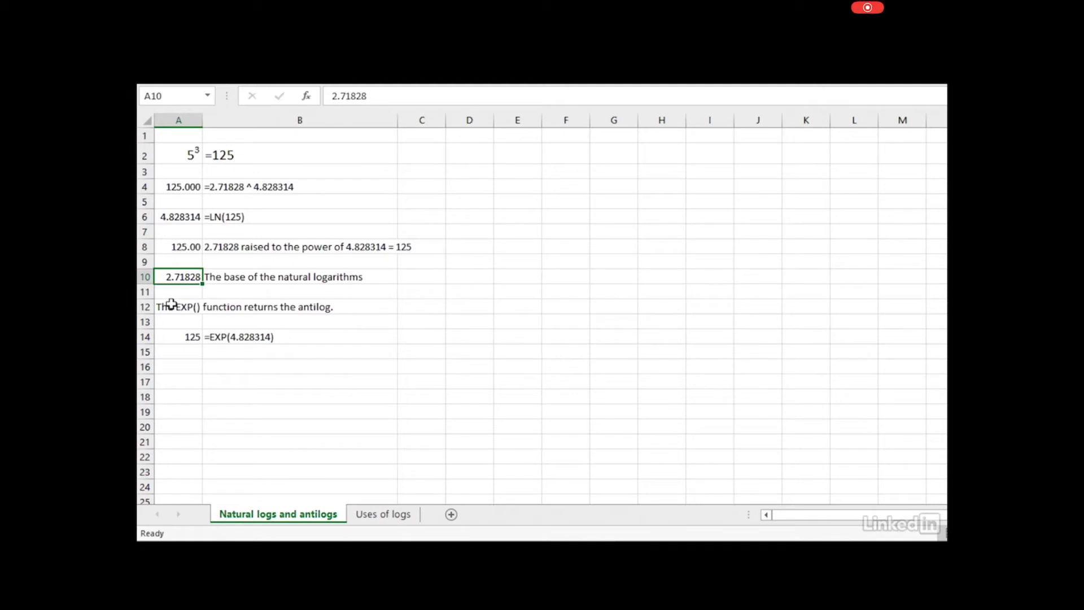
left_click(178, 335)
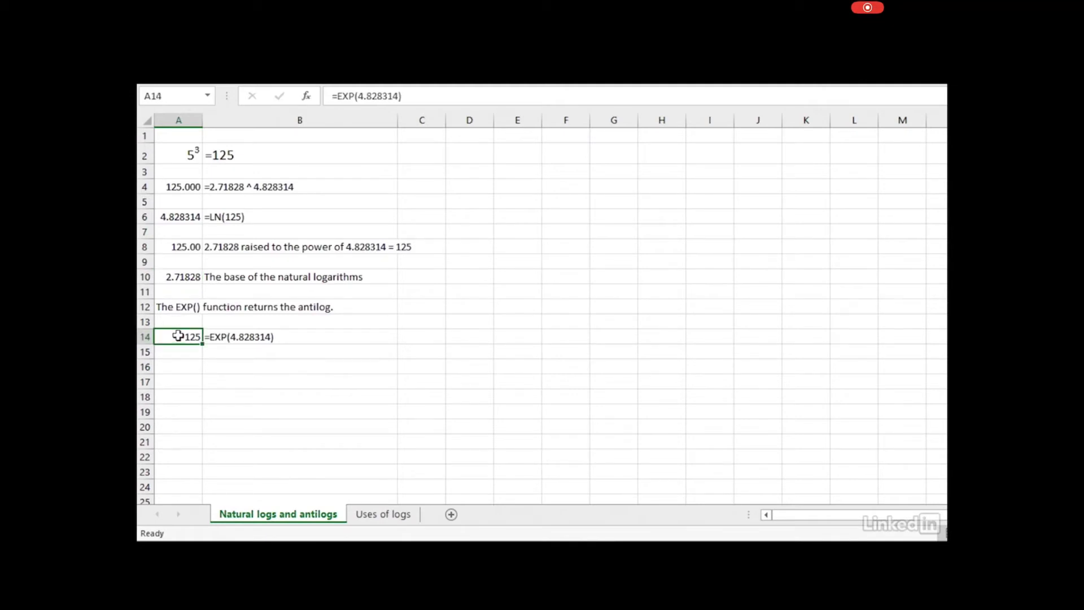
left_click(220, 337)
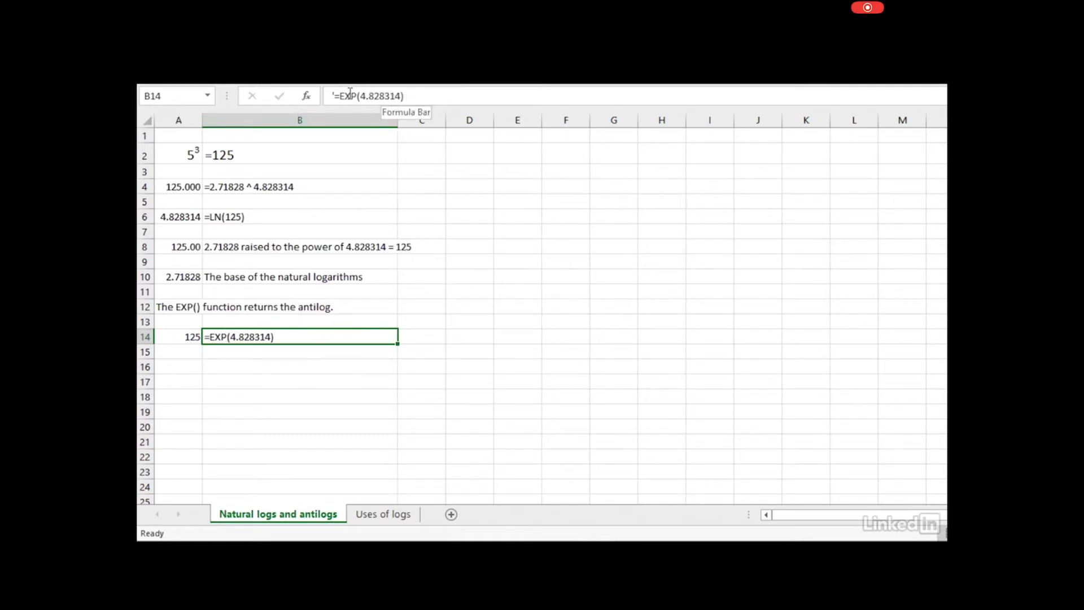
left_click(183, 337)
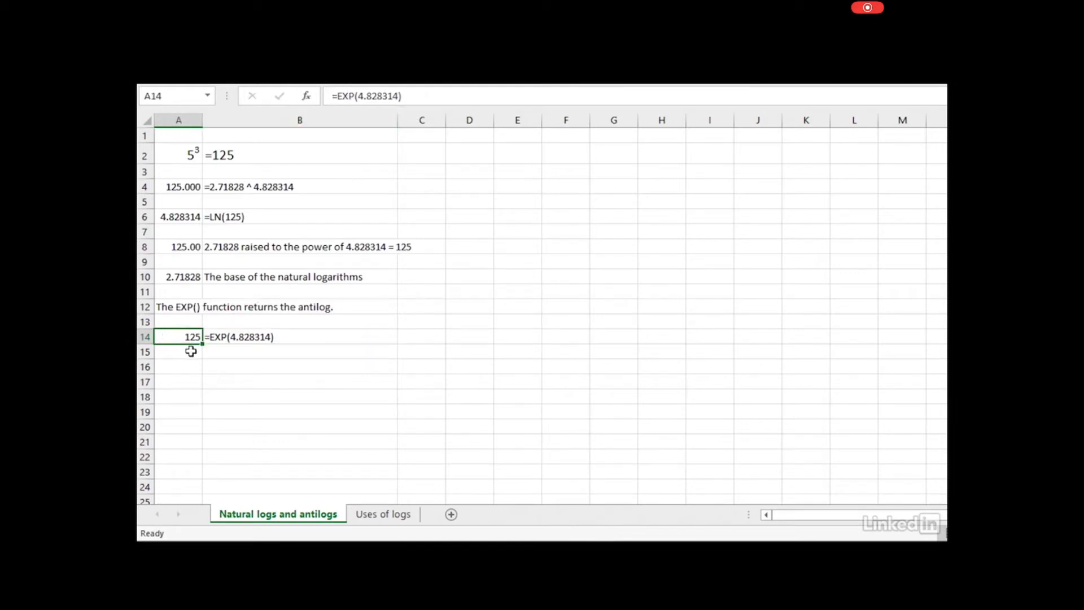
Recheck the LN(125), EXP and power formulas, then move to the Uses of logs sheet
left_click(236, 220)
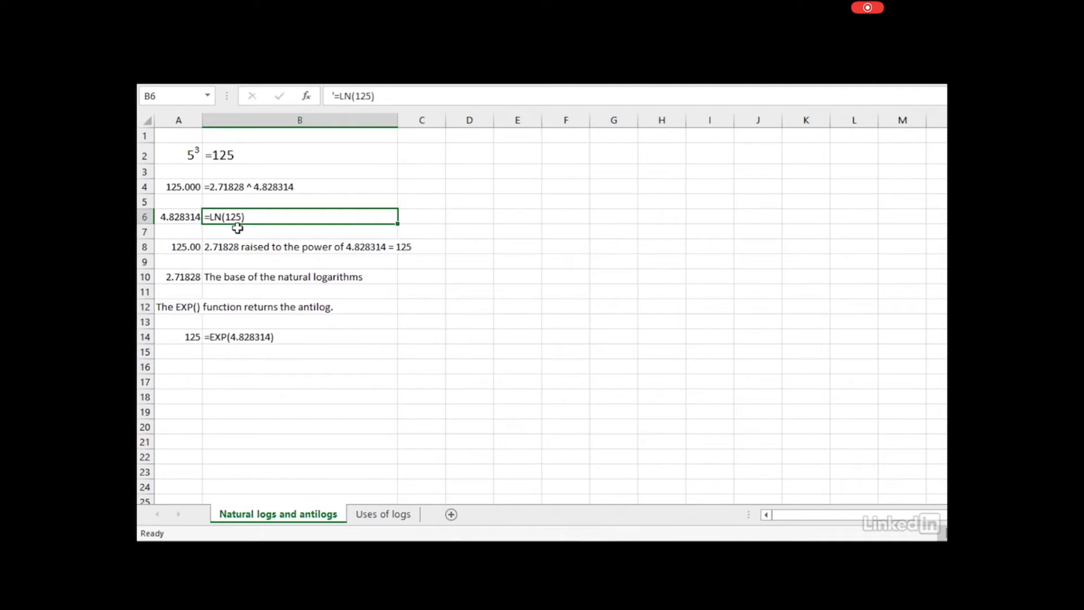
left_click(185, 218)
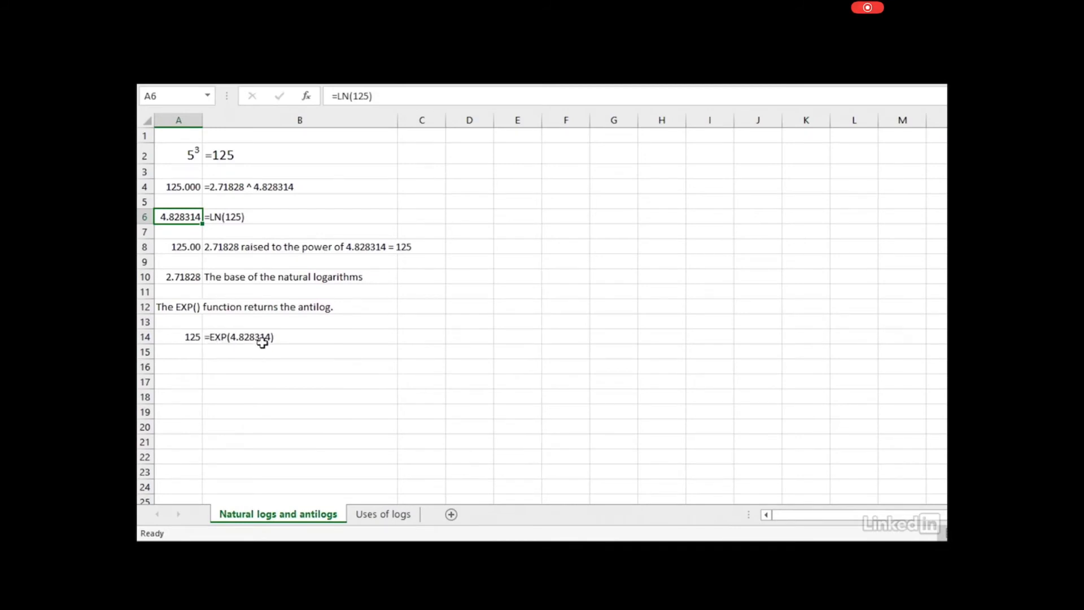
left_click(163, 338)
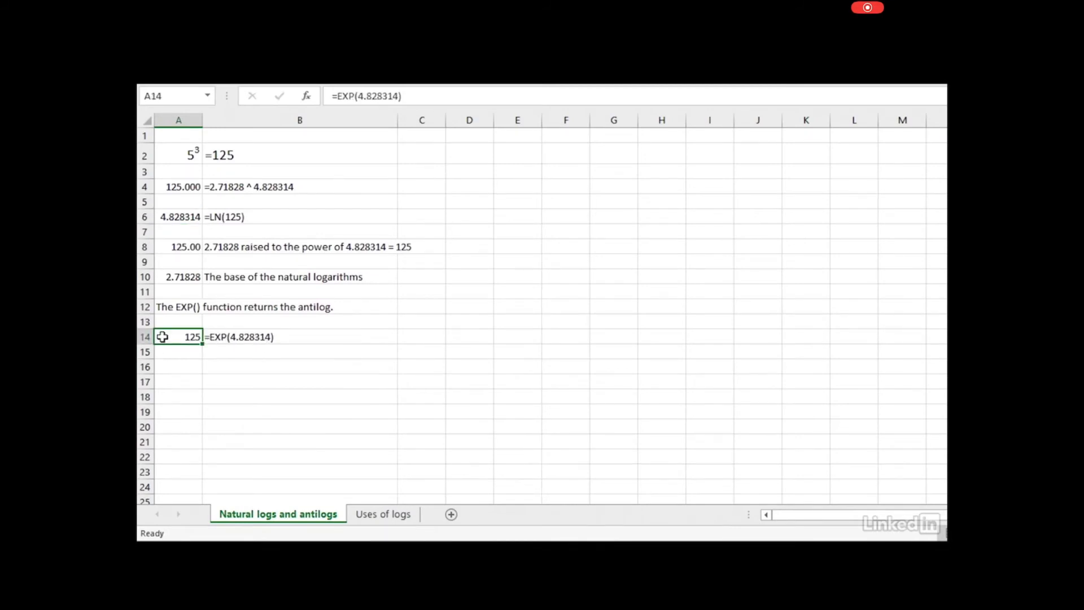
left_click(173, 186)
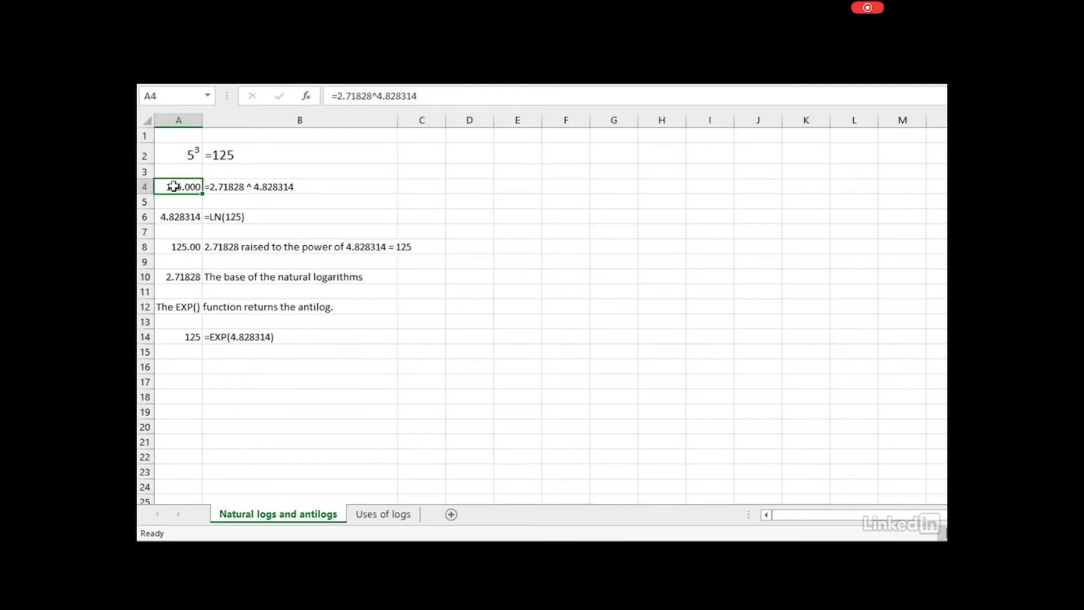
left_click(398, 514)
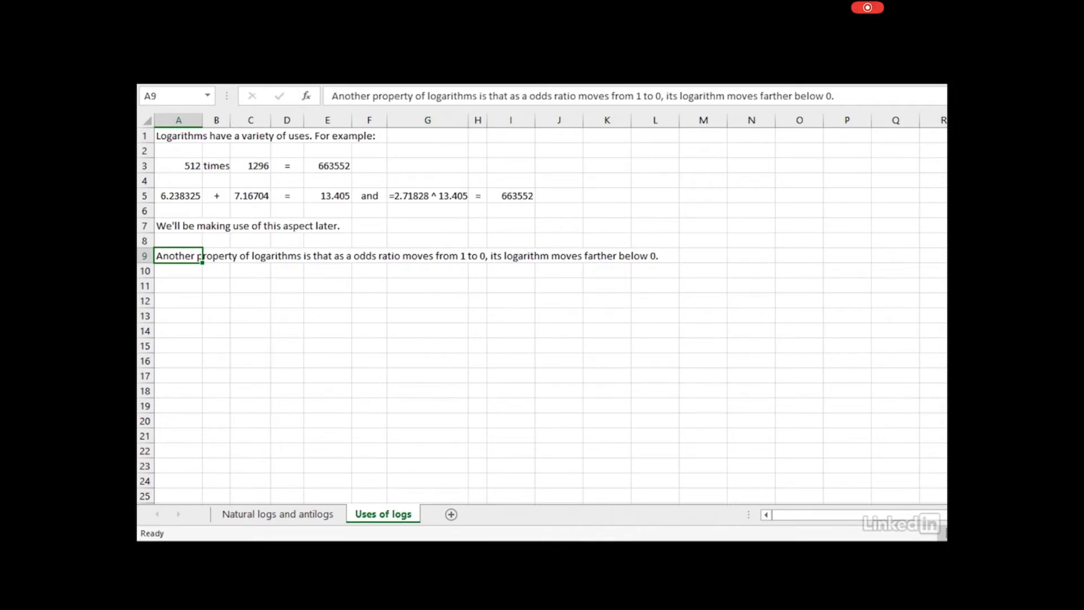
left_click(167, 165)
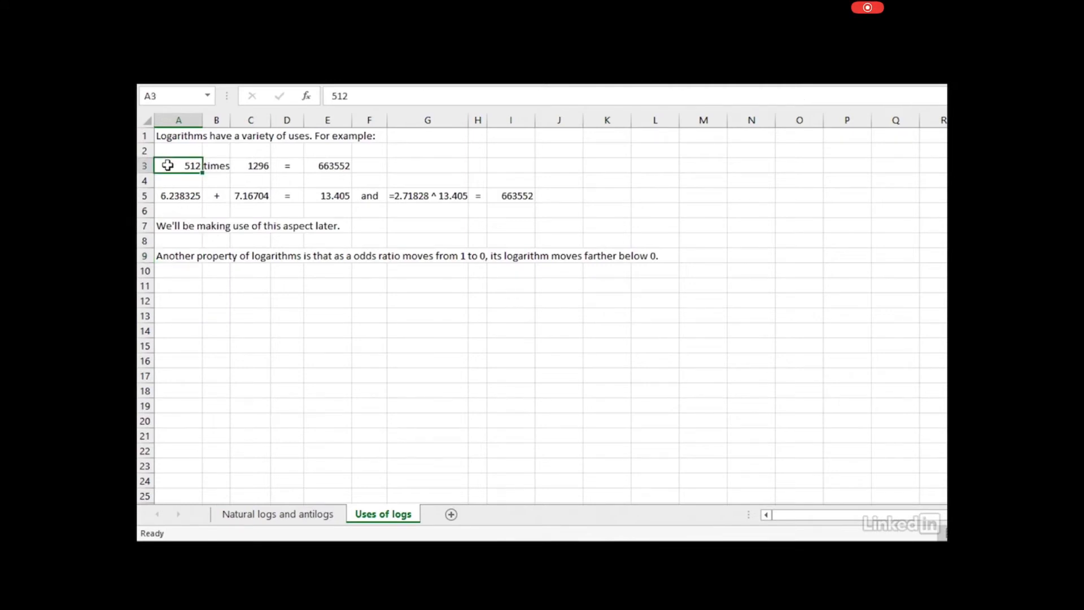
left_click(262, 166)
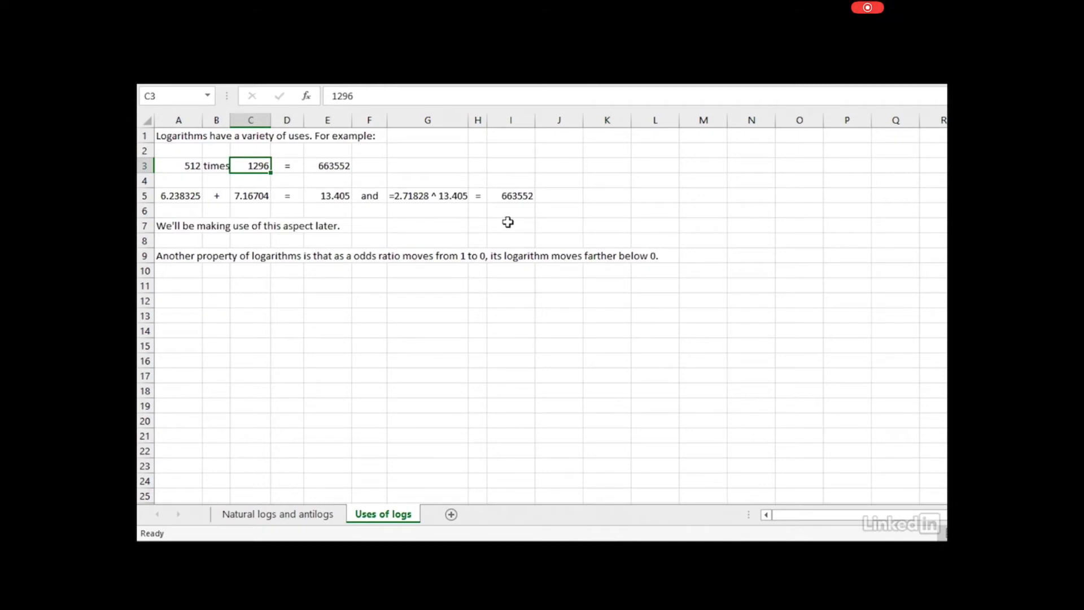
left_click(330, 164)
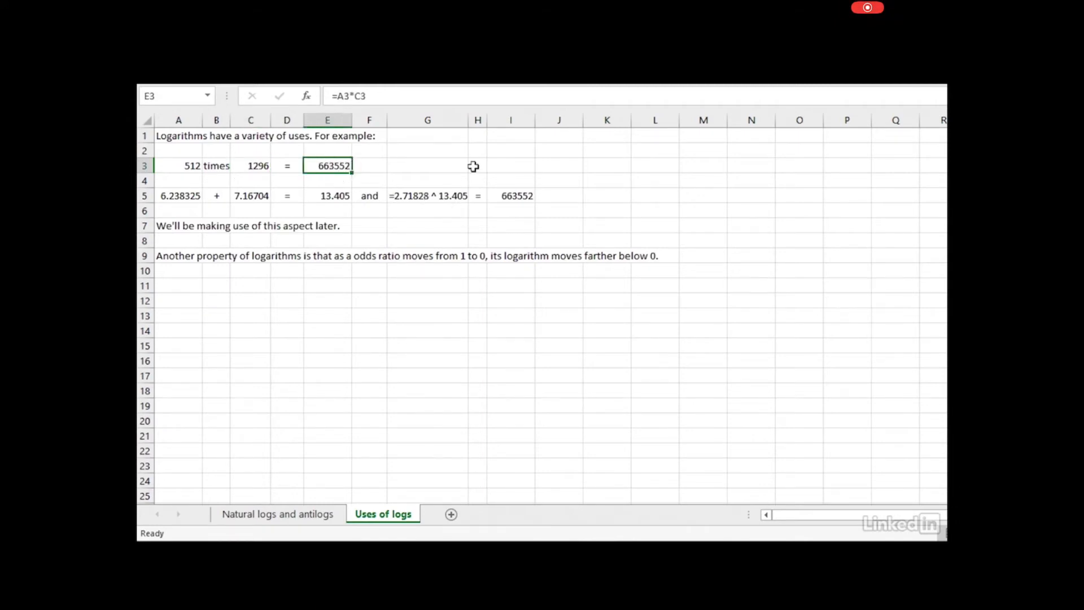
left_click(172, 194)
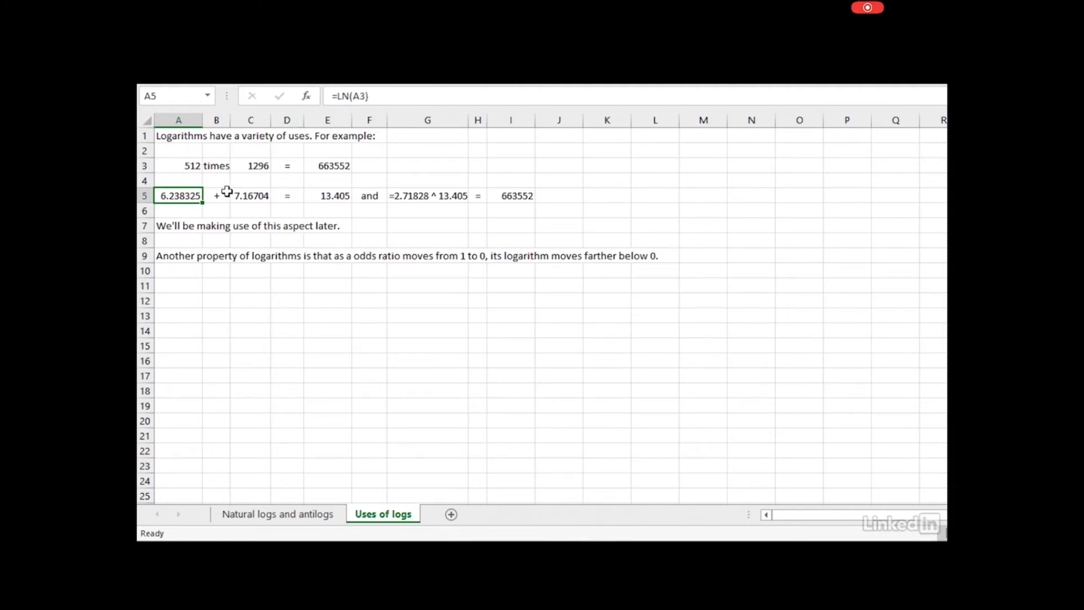
left_click(251, 196)
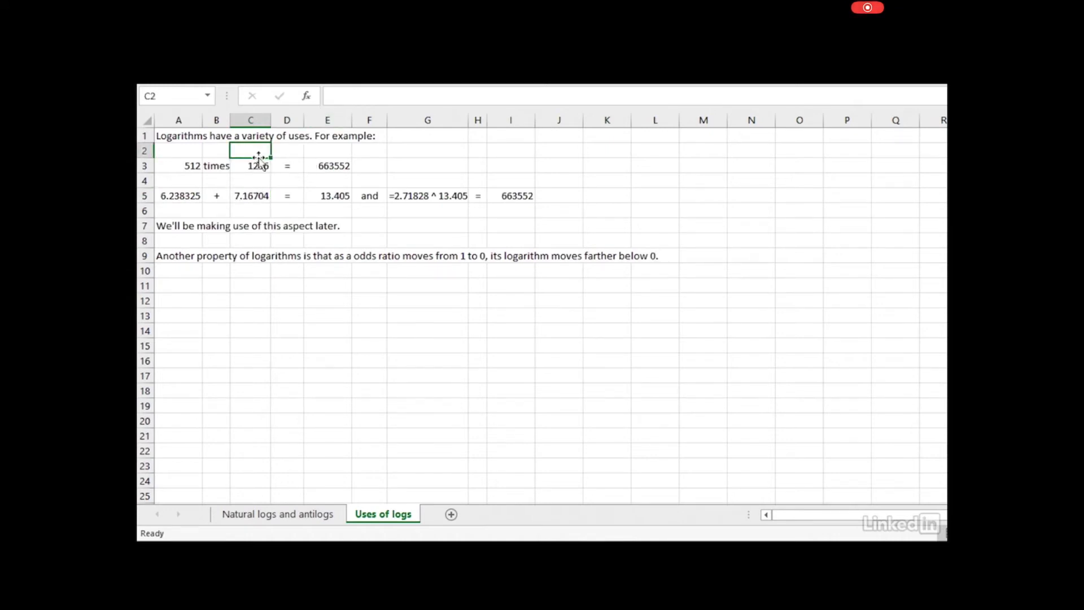
left_click(333, 198)
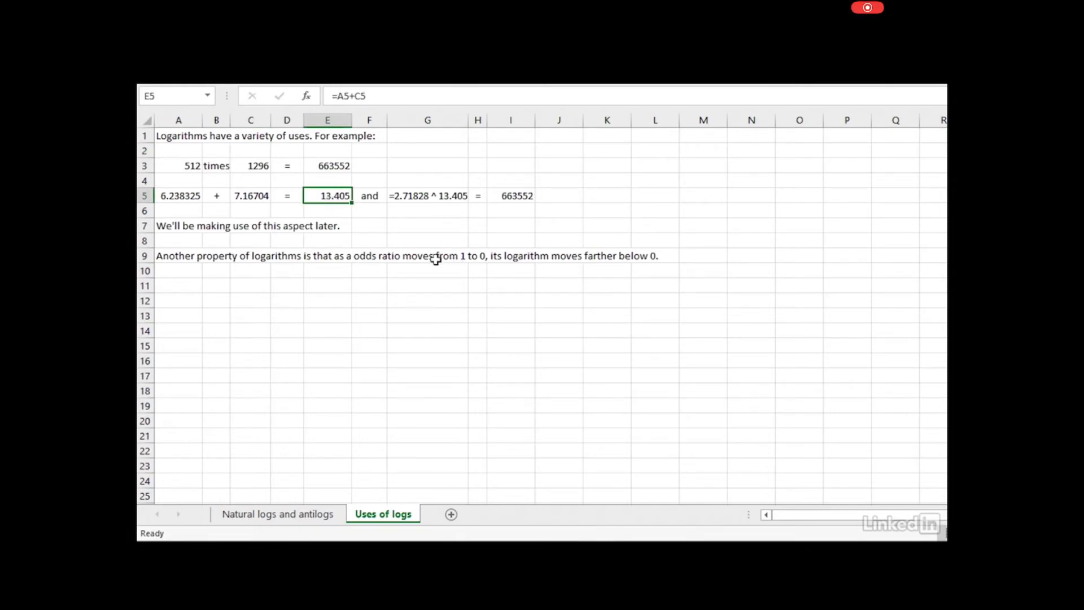
left_click(415, 194)
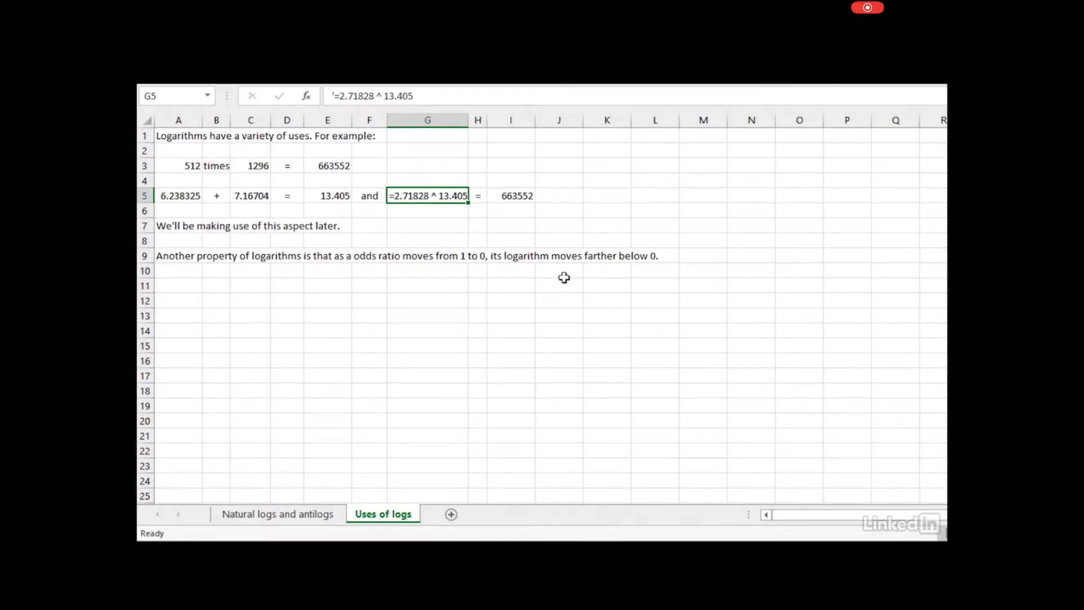
left_click(339, 192)
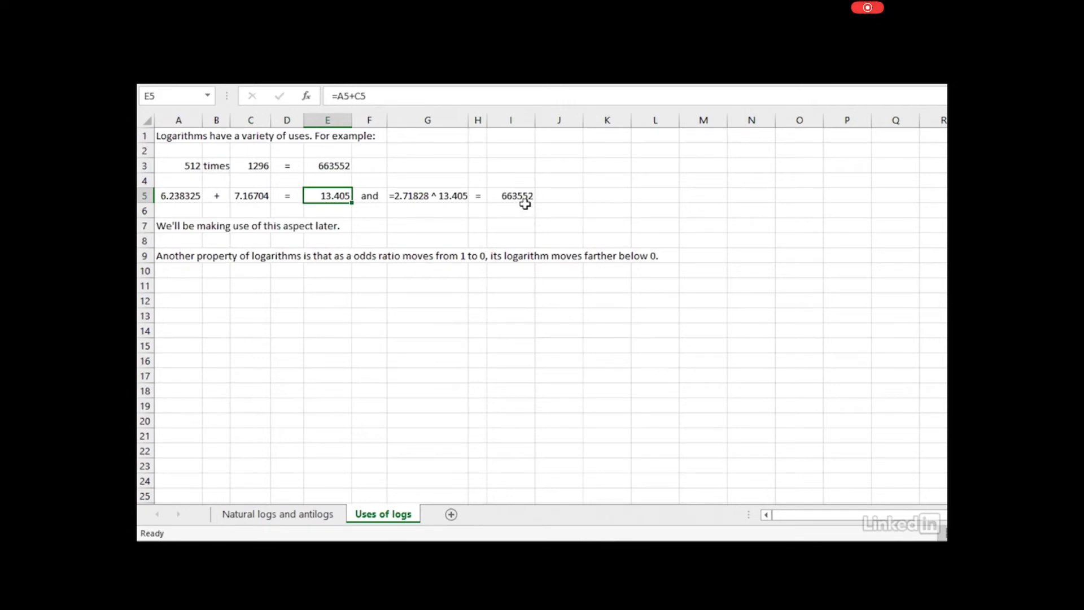
left_click(517, 197)
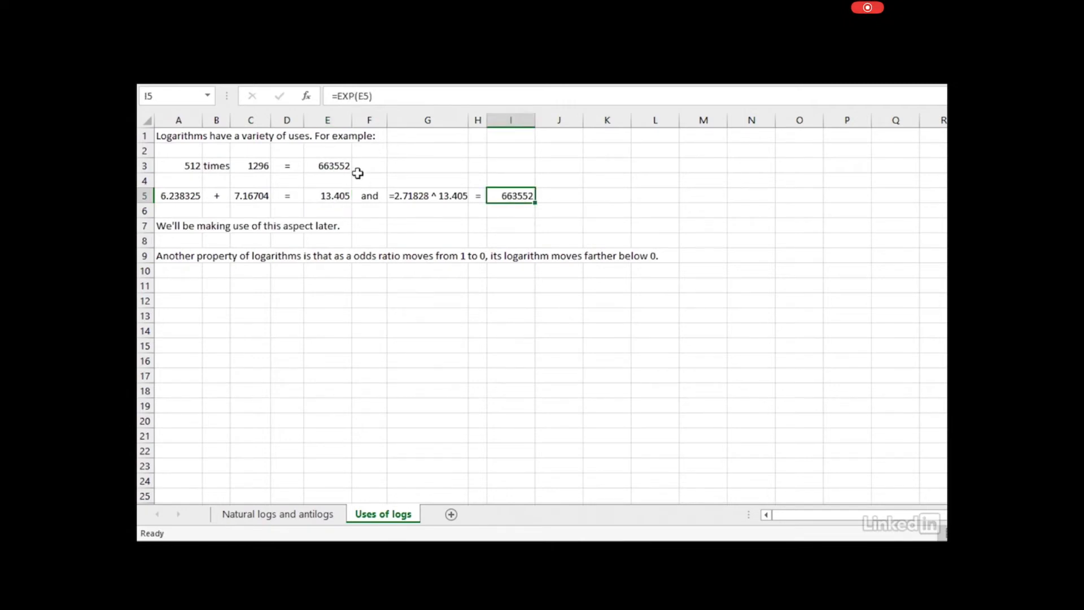
left_click(327, 165)
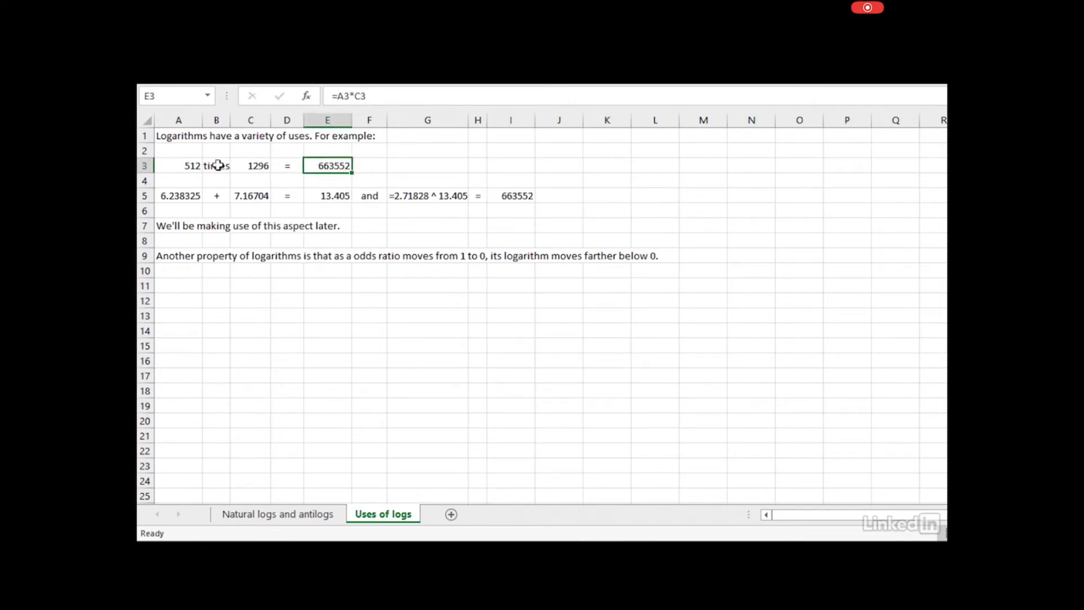
left_click(192, 163)
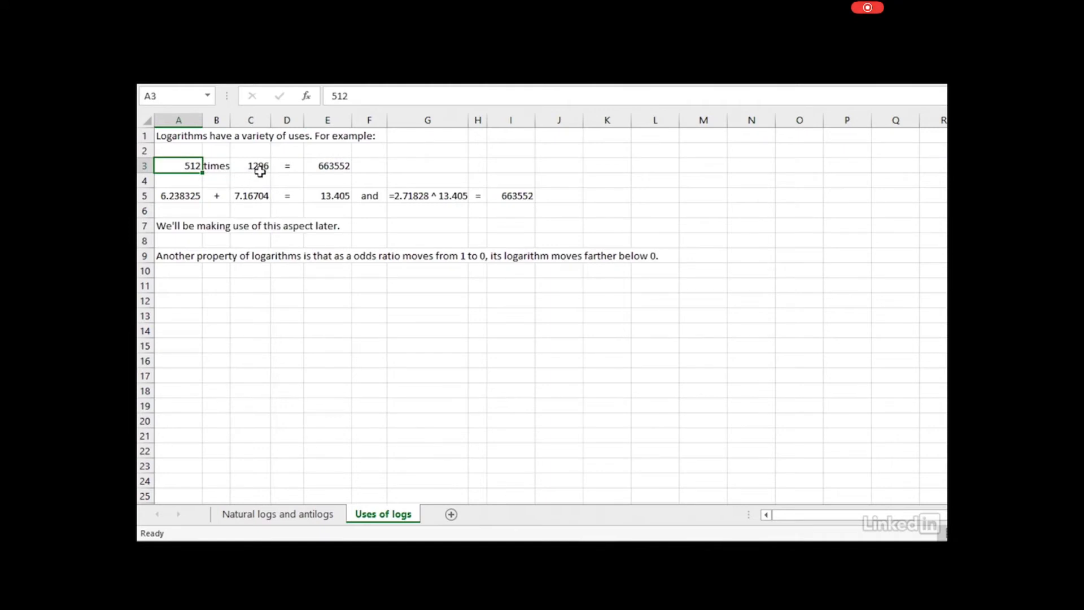
left_click(253, 168)
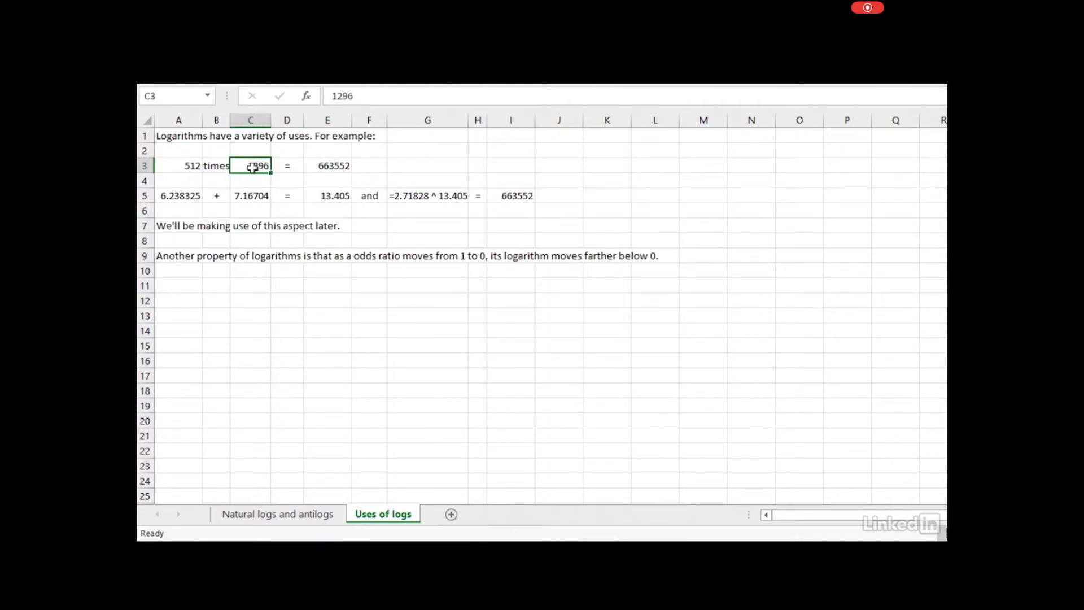
left_click(183, 196)
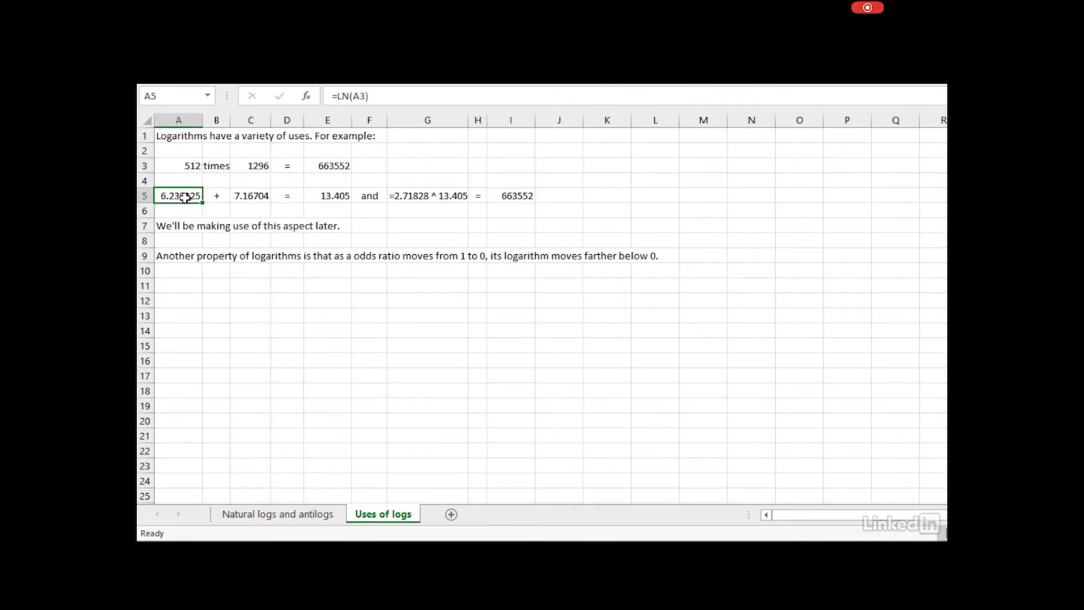
left_click(250, 199)
left_click(347, 194)
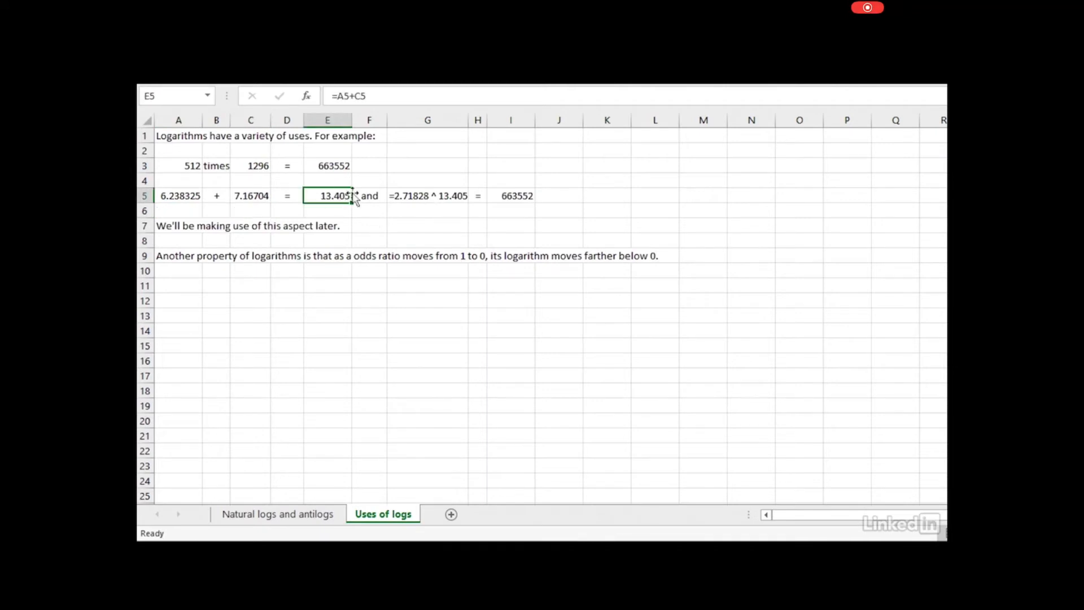
left_click(432, 198)
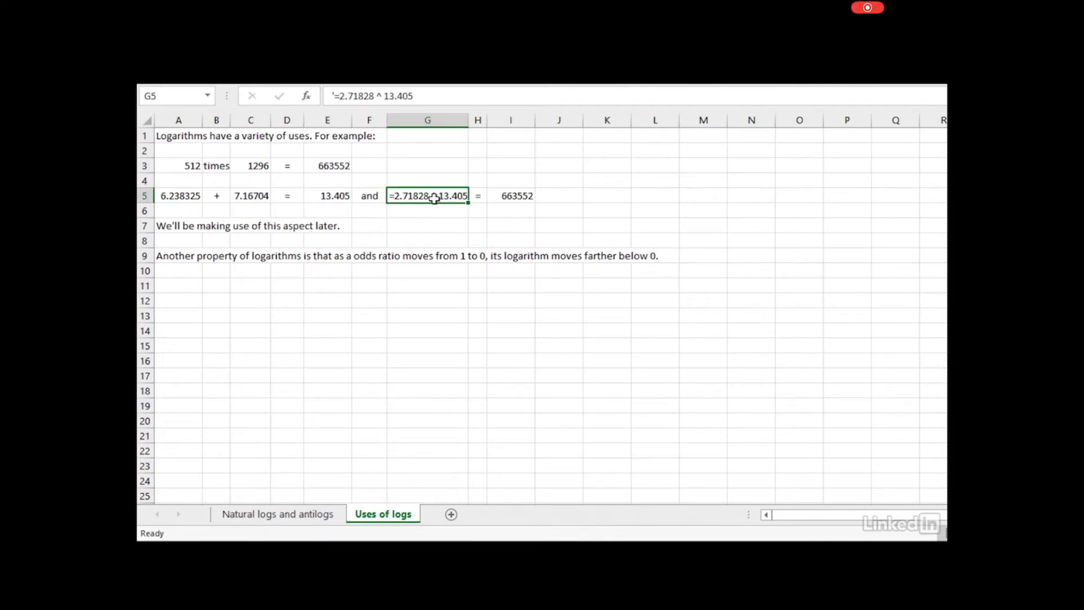
left_click(523, 208)
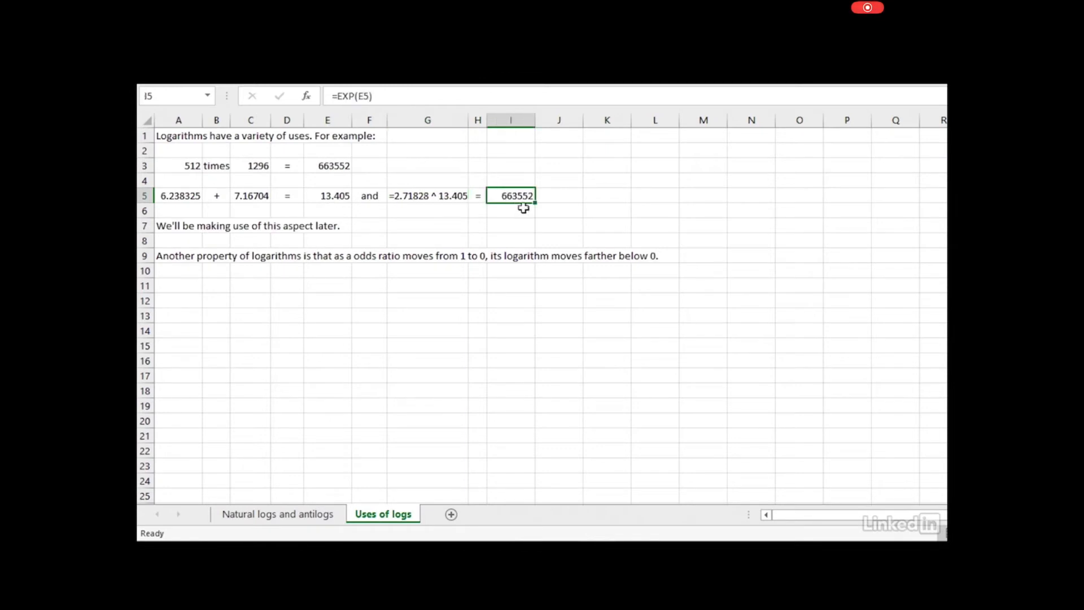
left_click(346, 167)
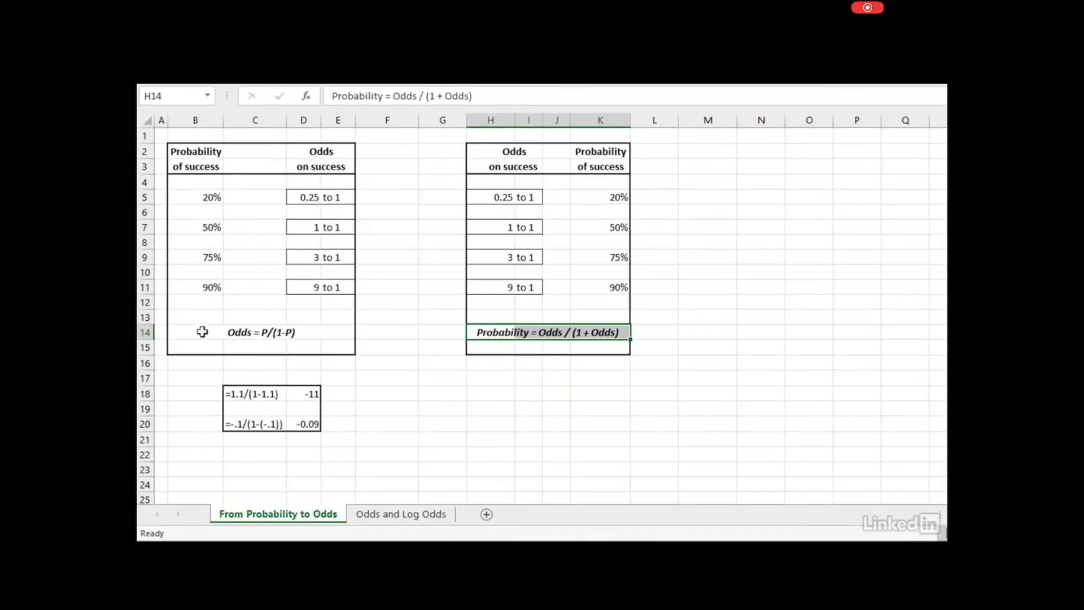
Select the Odds = P/(1-P) label area in B14:E15 and view the odds formula in C18
left_click_drag(202, 332, 332, 334)
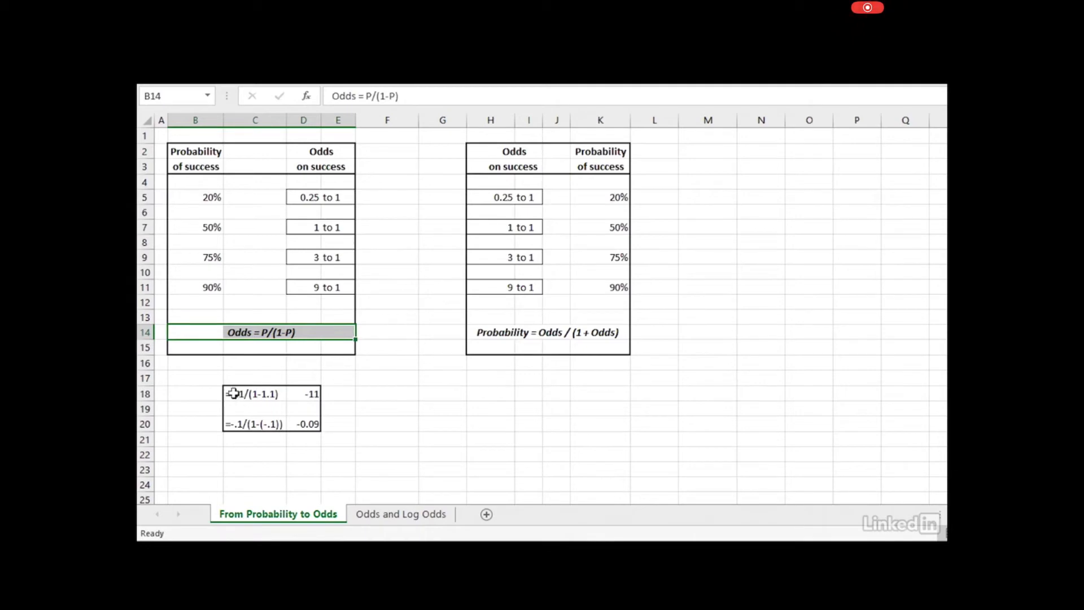
left_click(233, 394)
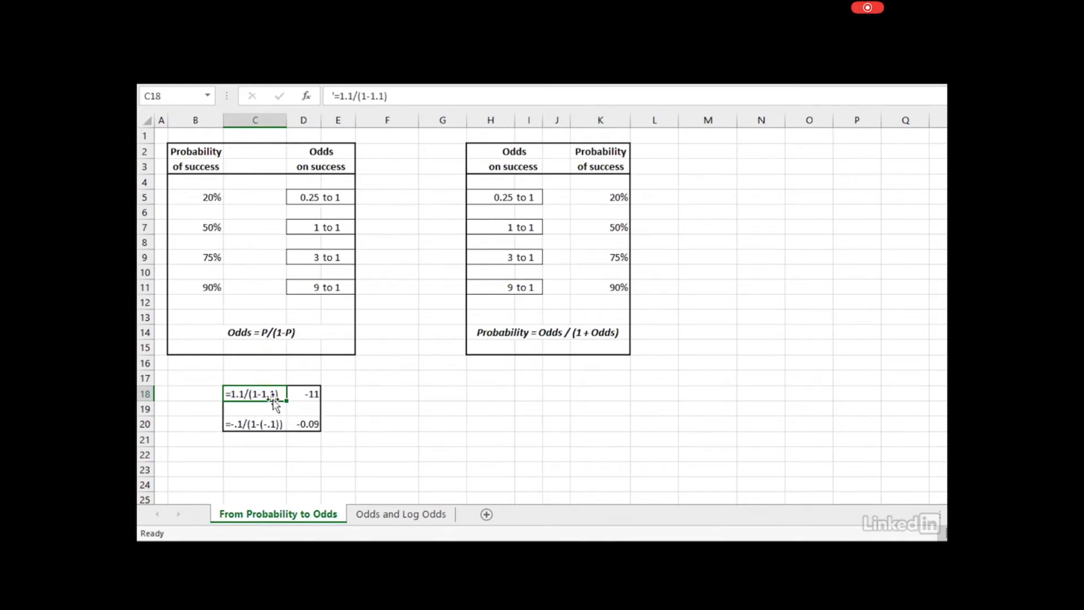
left_click(303, 397)
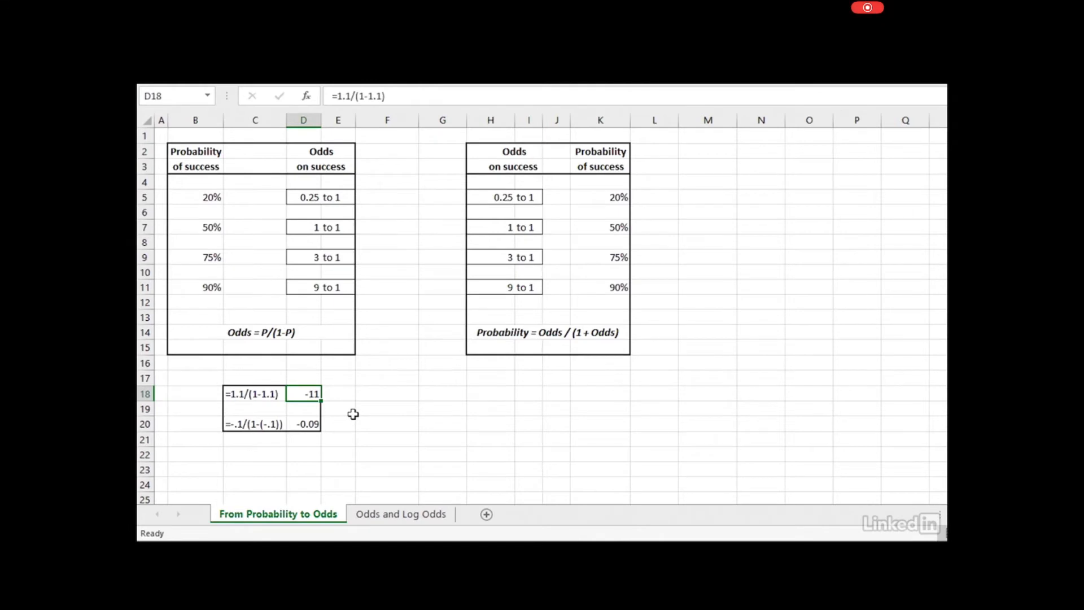
left_click(240, 399)
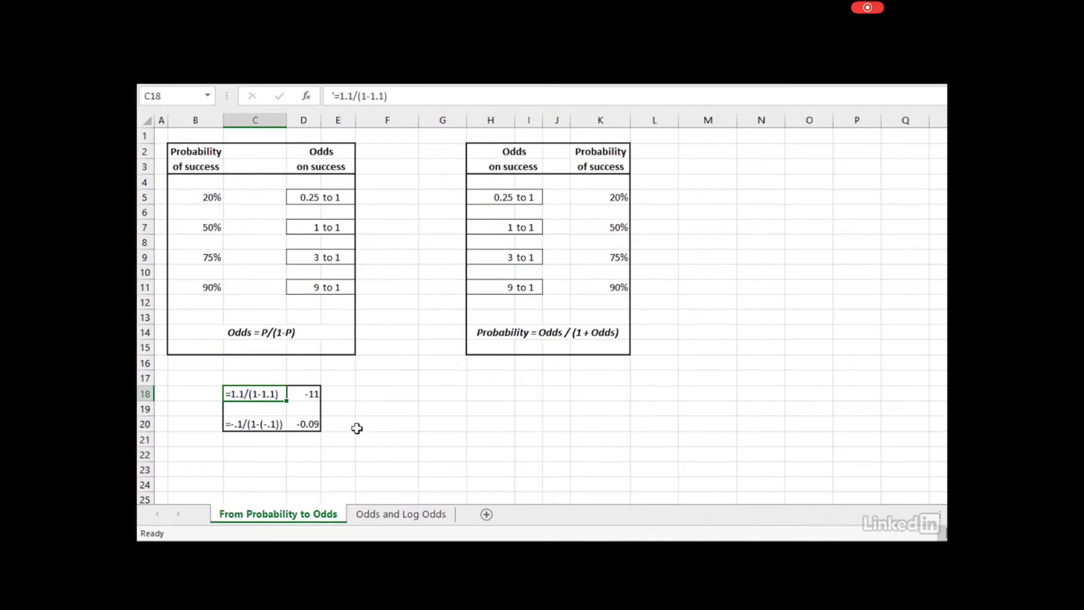
left_click(249, 425)
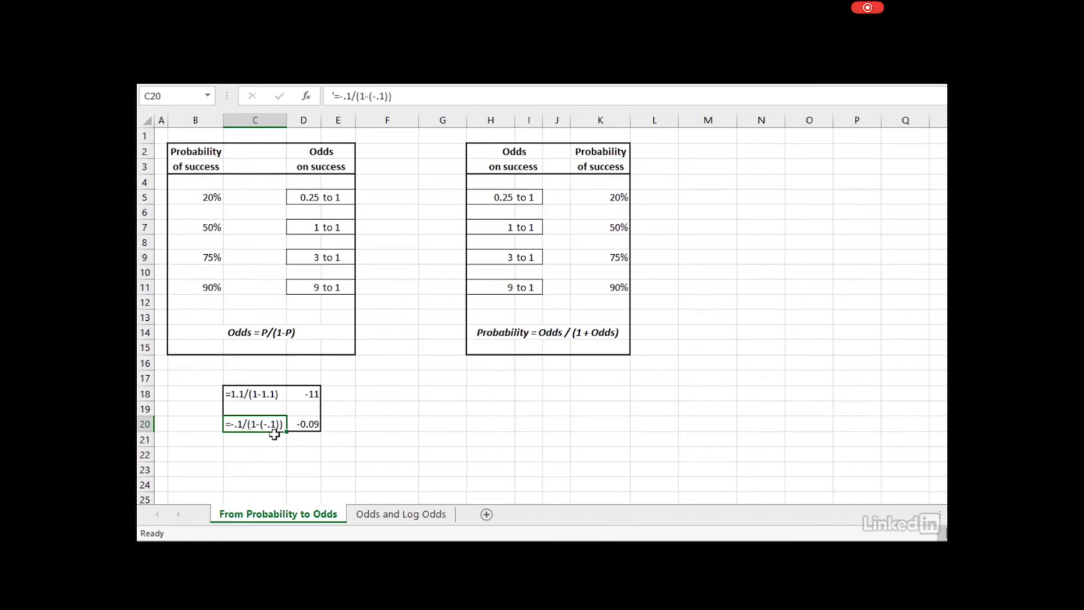
left_click(313, 424)
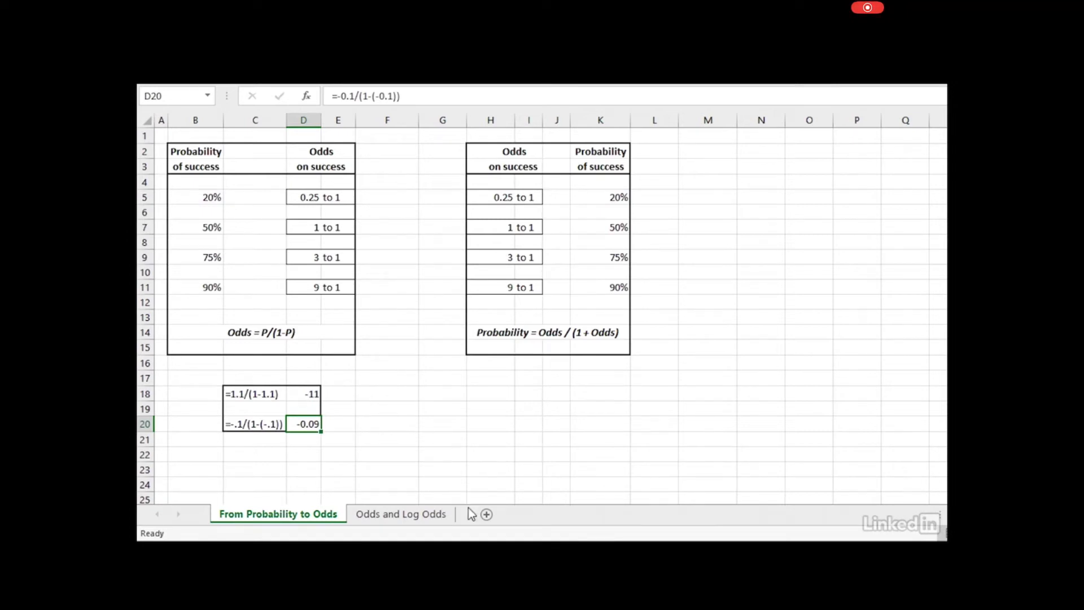
On the Odds and Log Odds sheet, inspect the odds formulas in C2:C10, starting at 0.0001
left_click(406, 515)
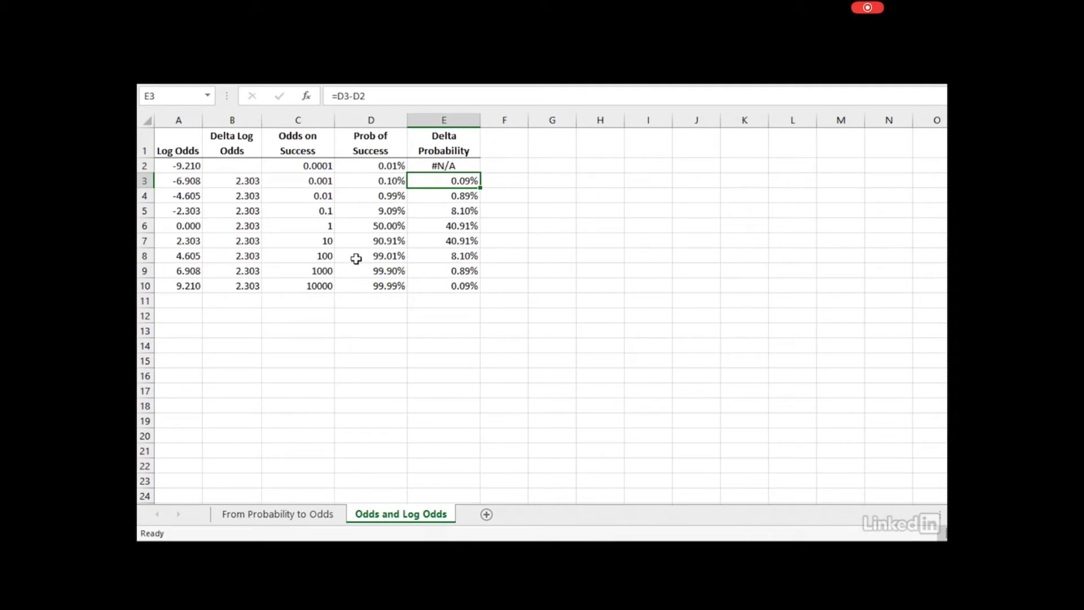
left_click(285, 165)
left_click_drag(288, 178, 301, 286)
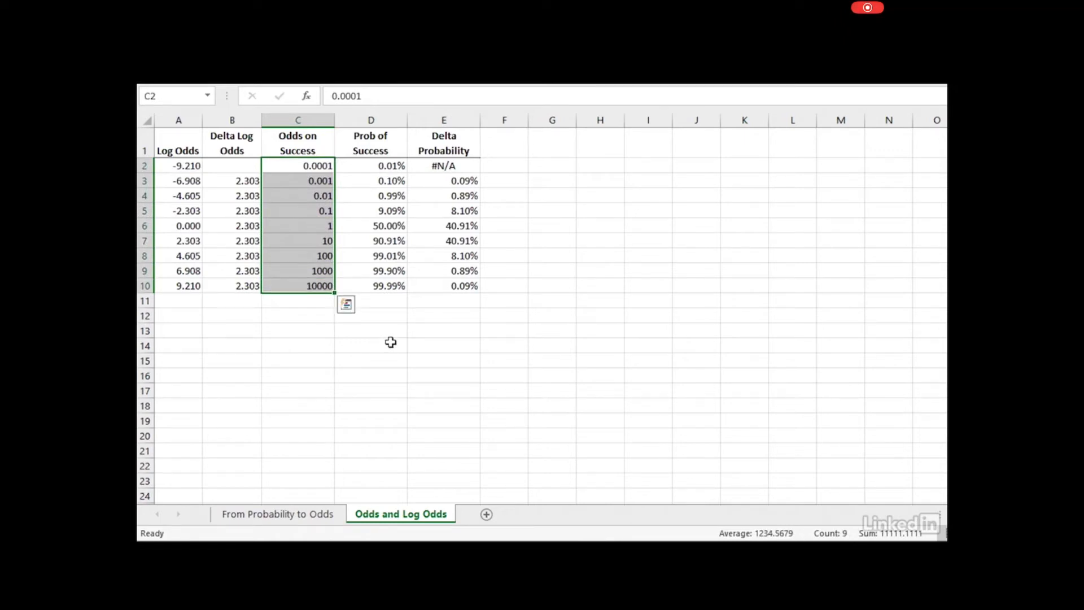
left_click(300, 289)
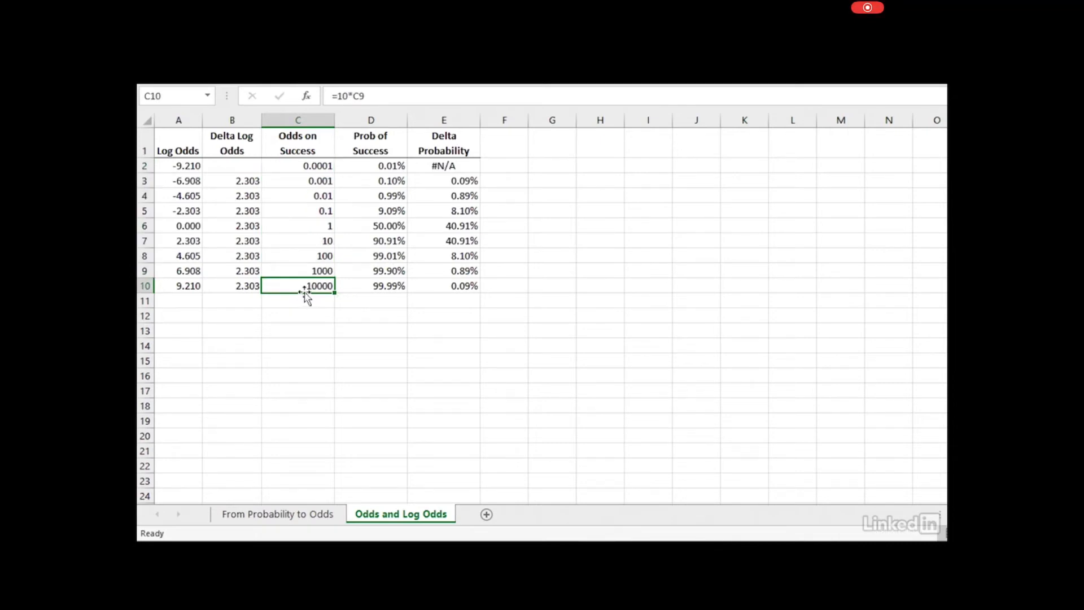
left_click(309, 212)
left_click(307, 195)
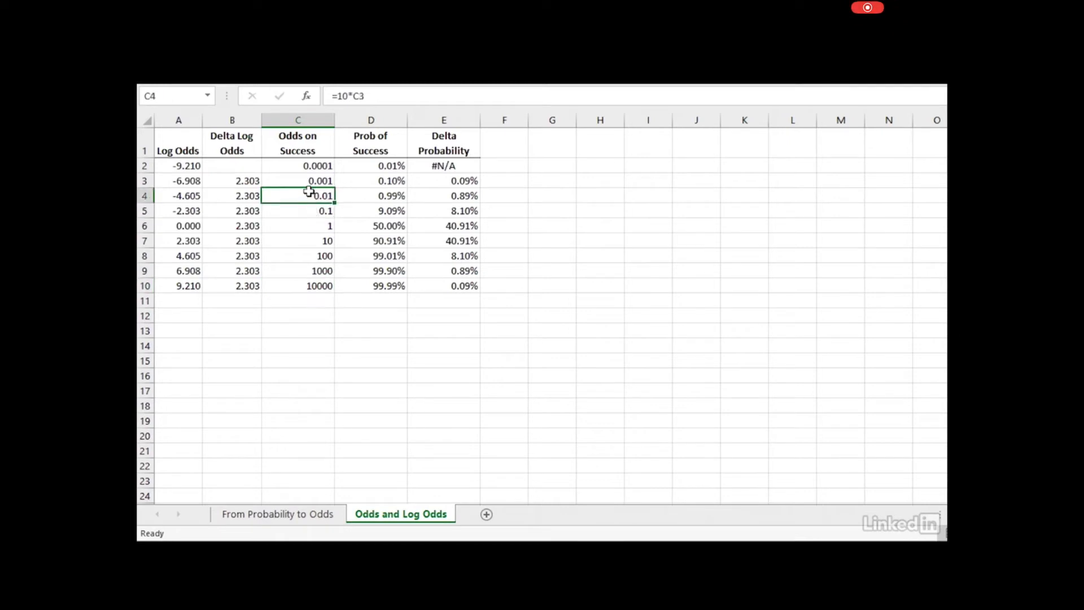
left_click(303, 179)
left_click(305, 165)
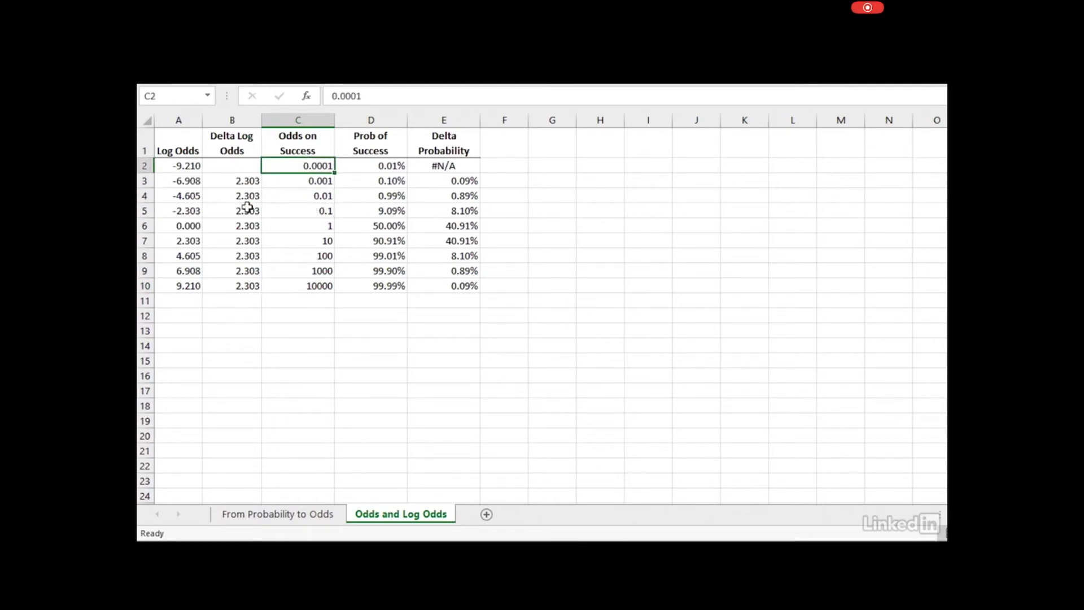
Check the LN log-odds formulas in A2:A5 against odds C2:C5, then return to From Probability to Odds
left_click(186, 210)
left_click(170, 197)
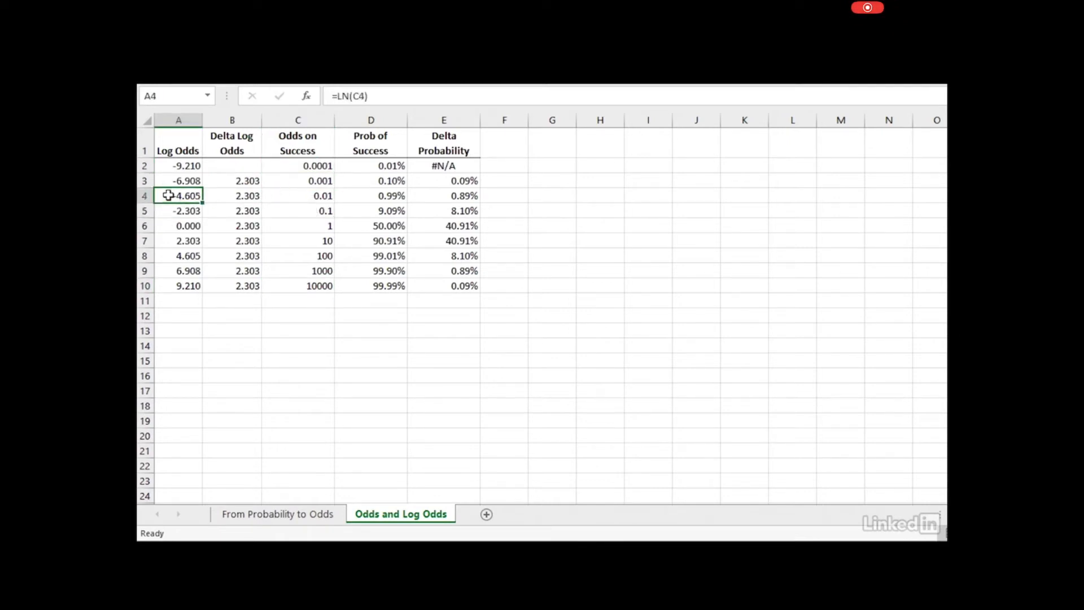
left_click(169, 181)
left_click(169, 166)
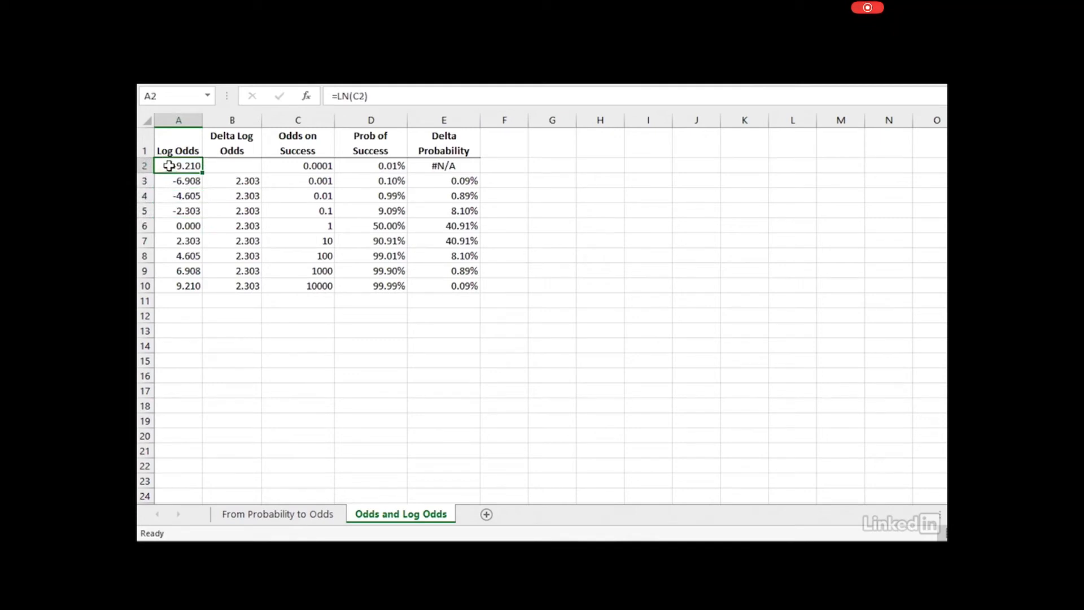
left_click(312, 168)
left_click_drag(312, 168, 326, 221)
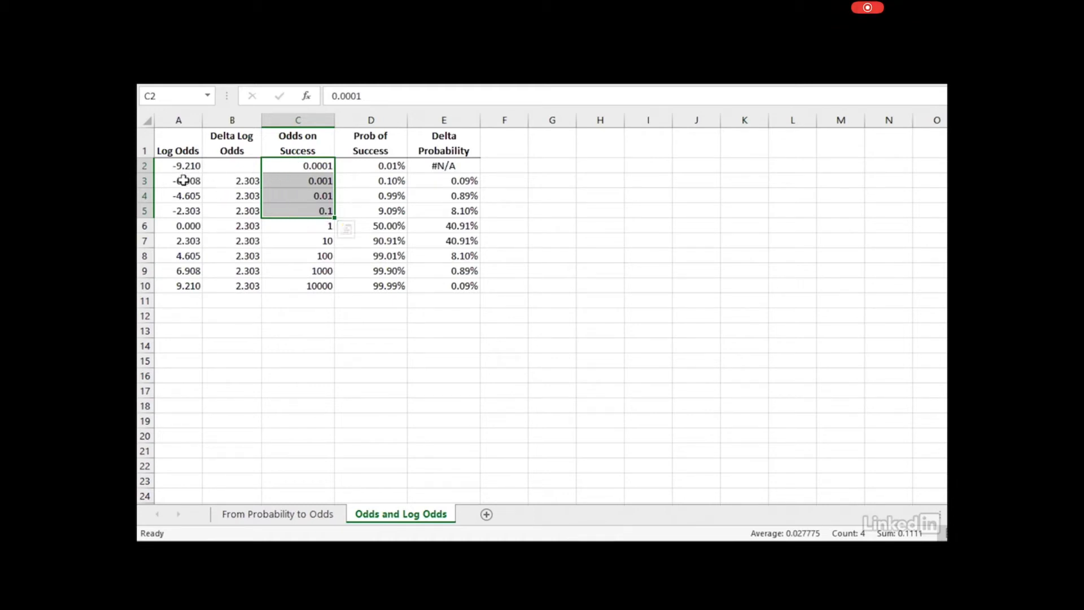
left_click_drag(178, 165, 194, 209)
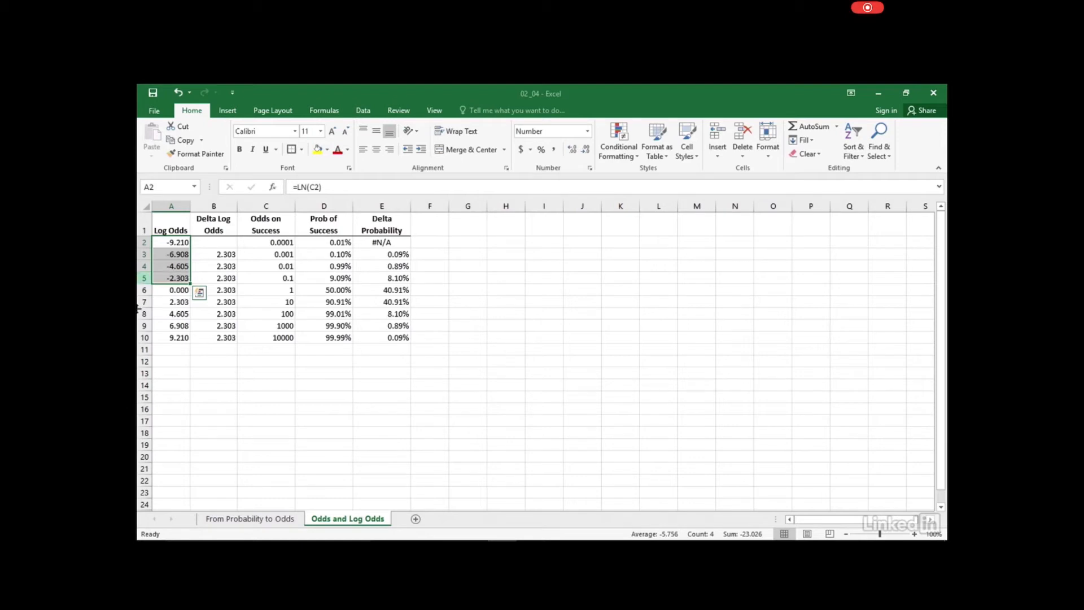
left_click(224, 520)
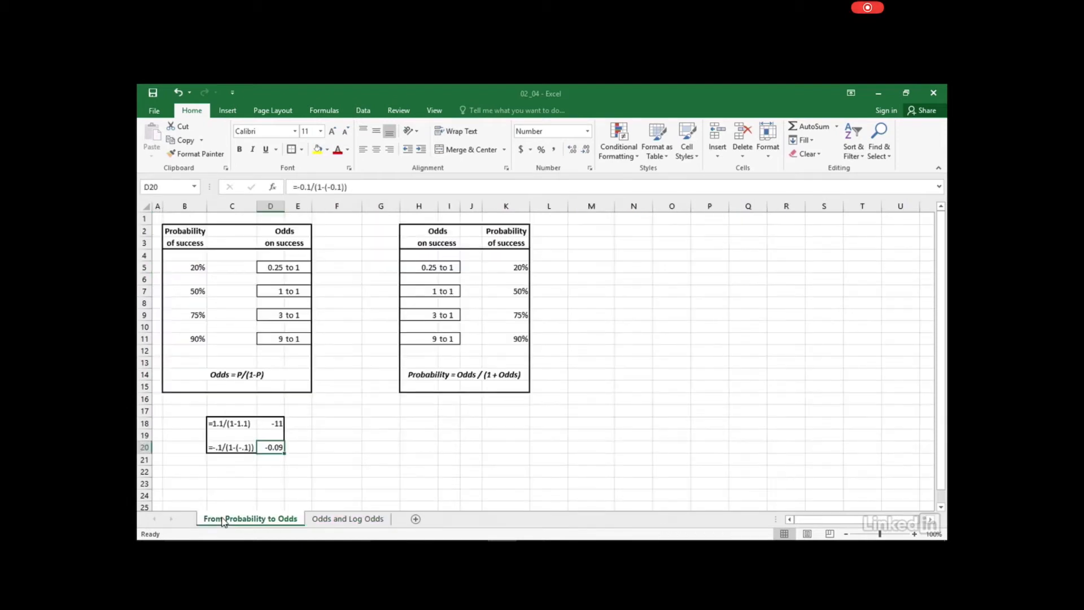
Go back to the Odds and Log Odds sheet
left_click(350, 521)
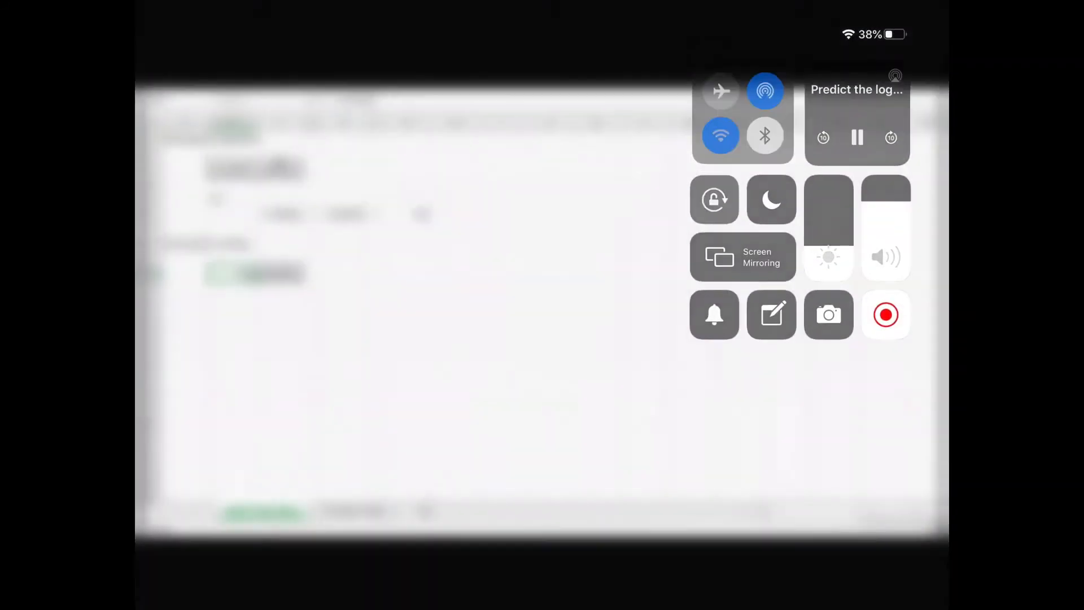
left_click(278, 165)
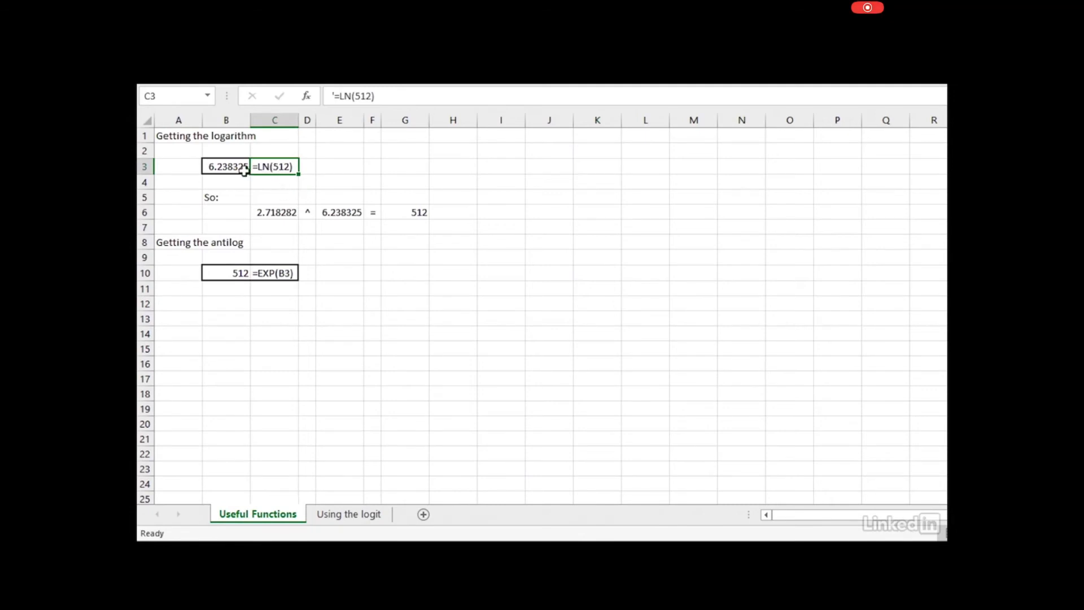
left_click(223, 169)
left_click(286, 166)
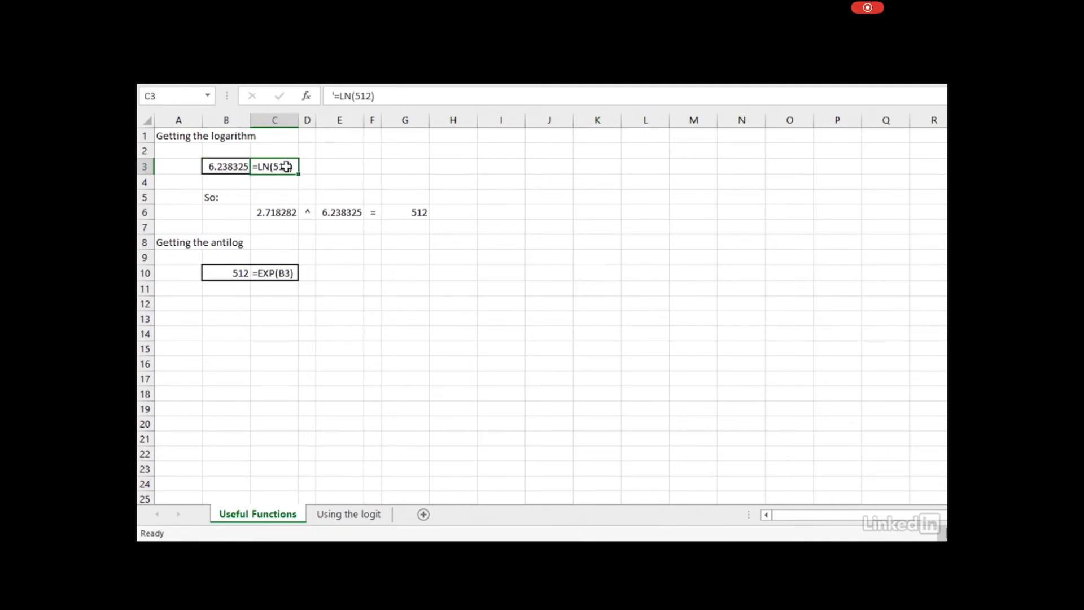
left_click(240, 167)
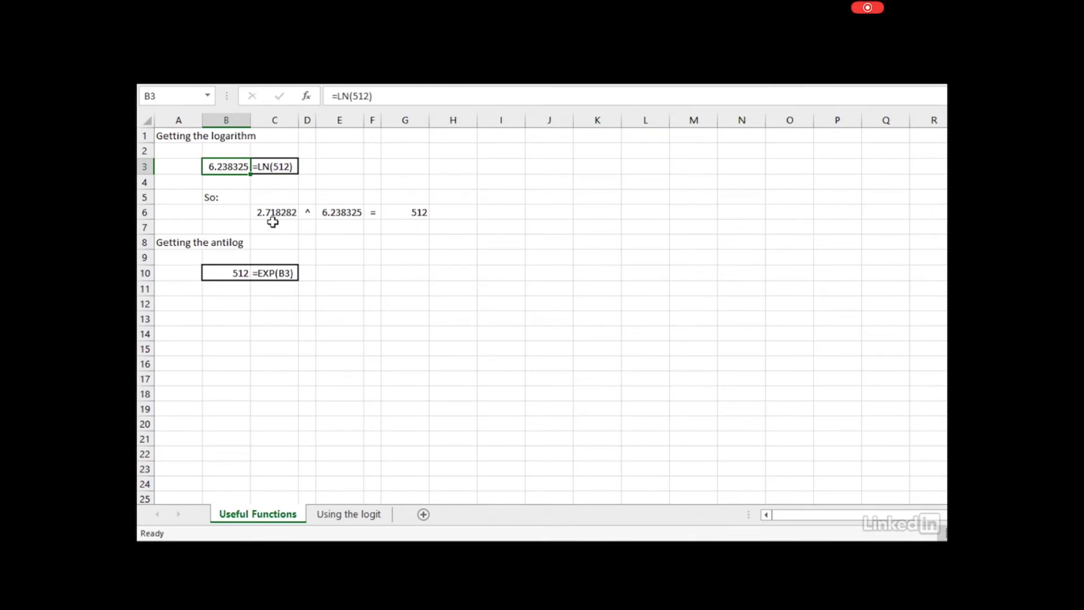
left_click(269, 210)
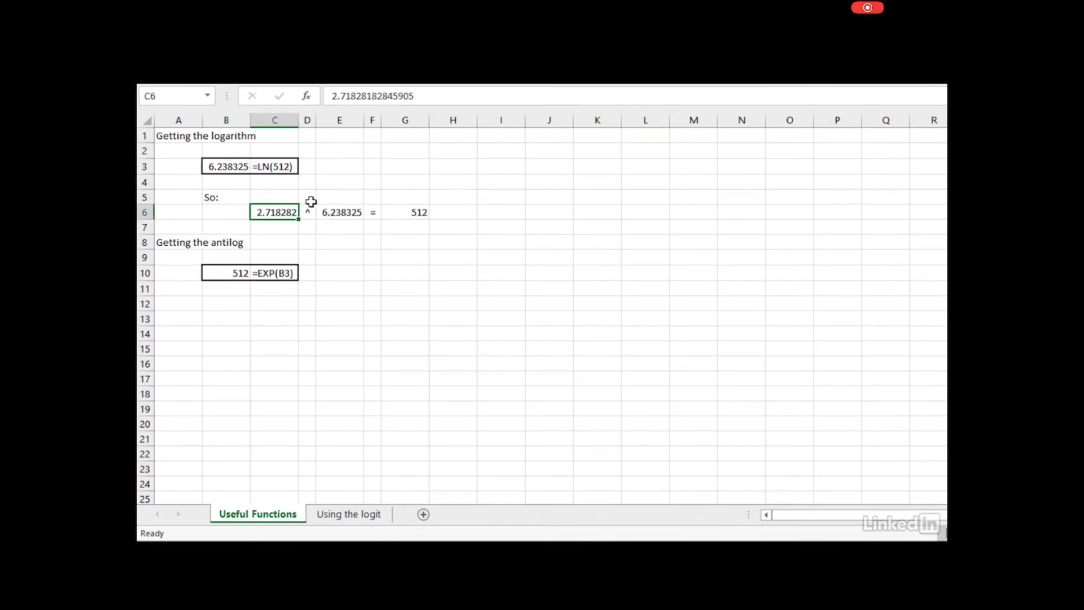
left_click(332, 214)
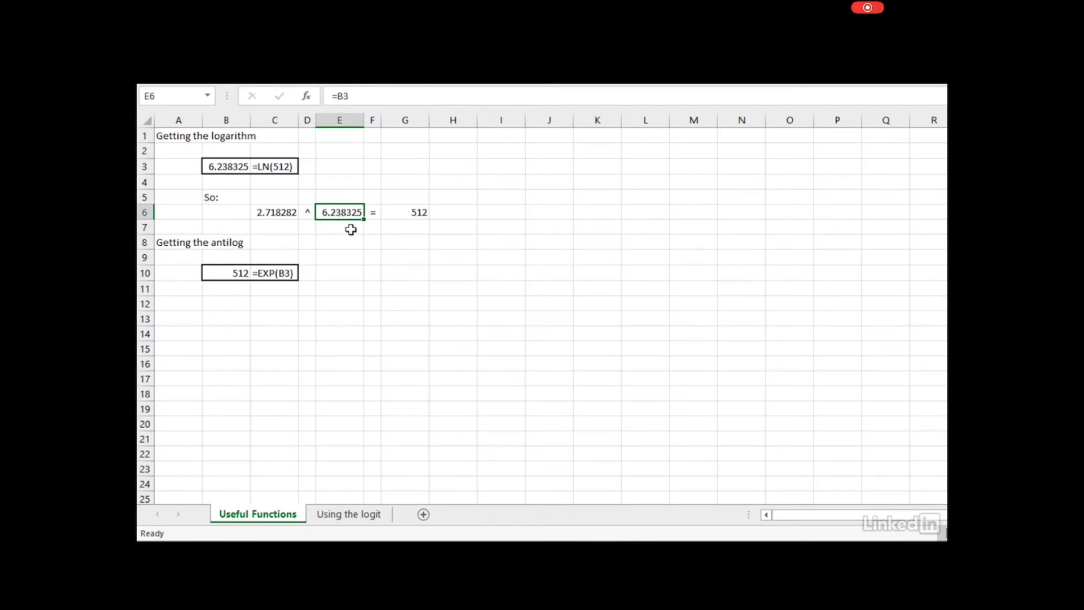
left_click(418, 214)
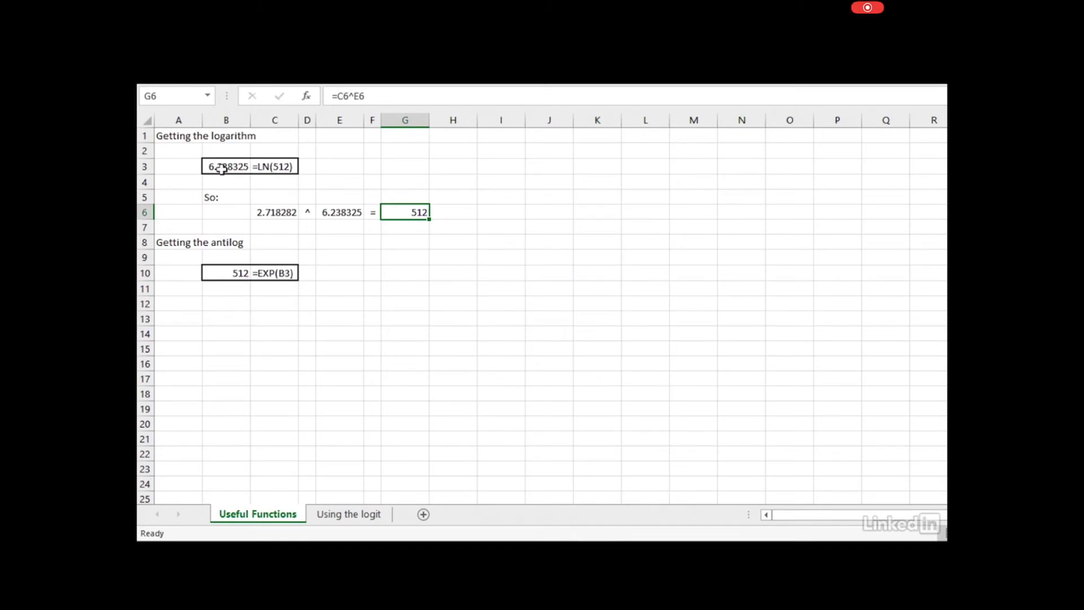
left_click(280, 273)
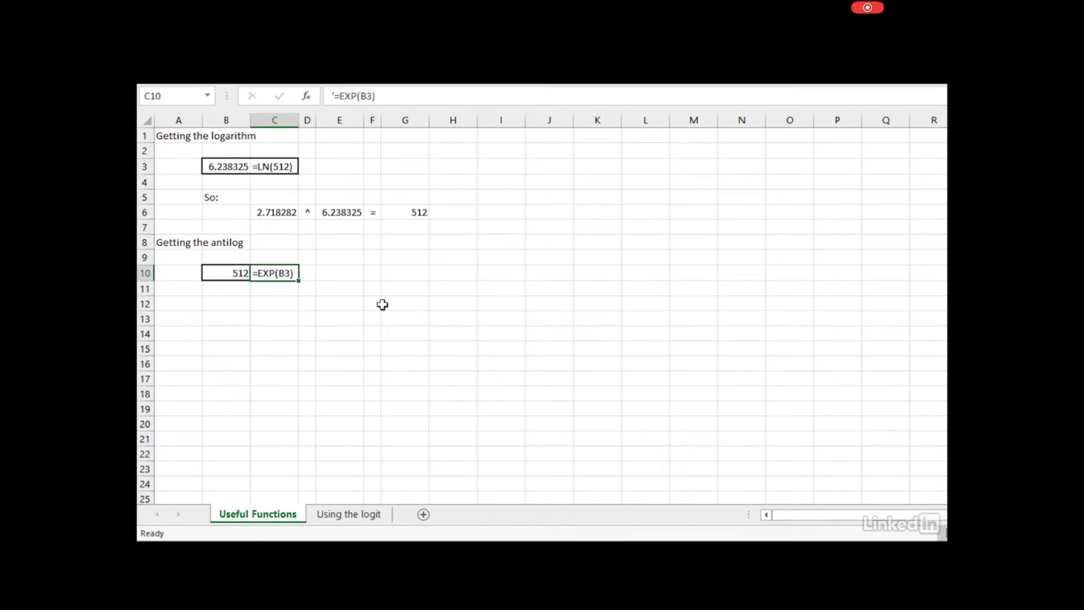
left_click(224, 275)
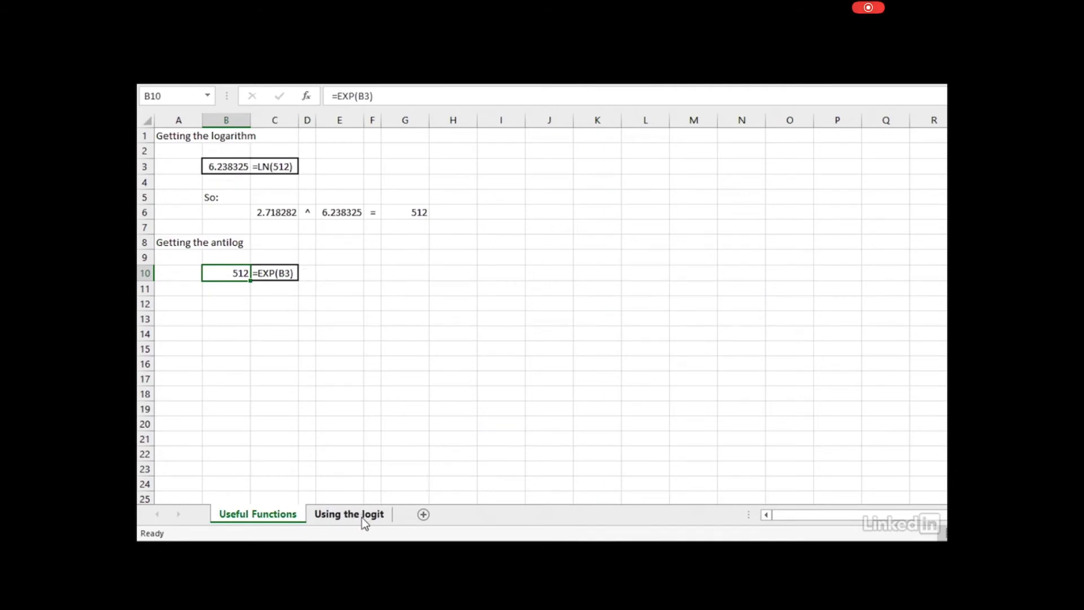
Open the Using the logit sheet showing logit -3.8824, odds 0.02060 and probability 0.0202
left_click(342, 513)
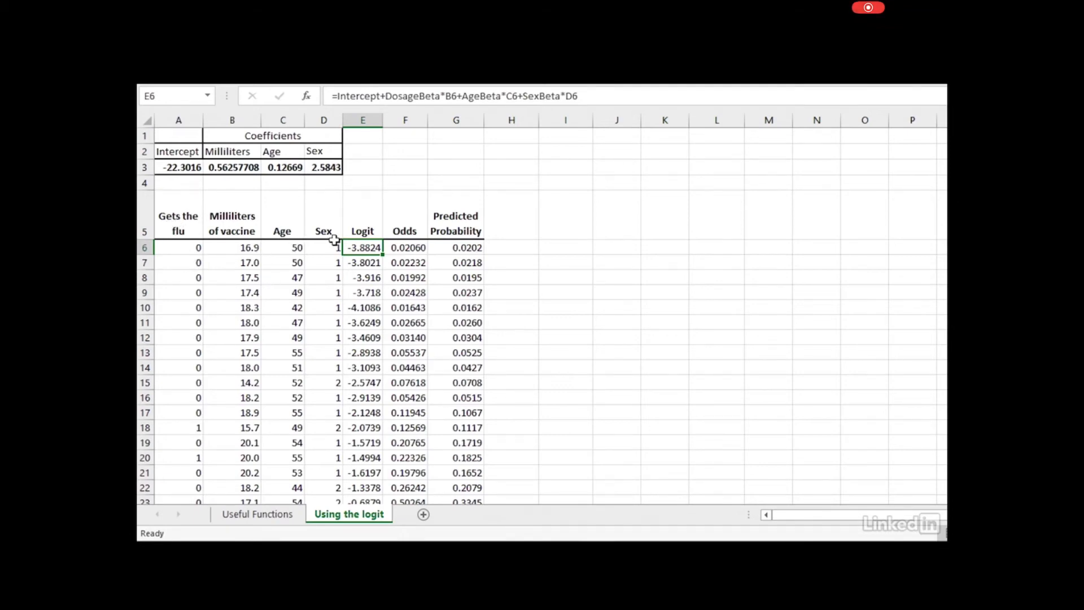
left_click(230, 224)
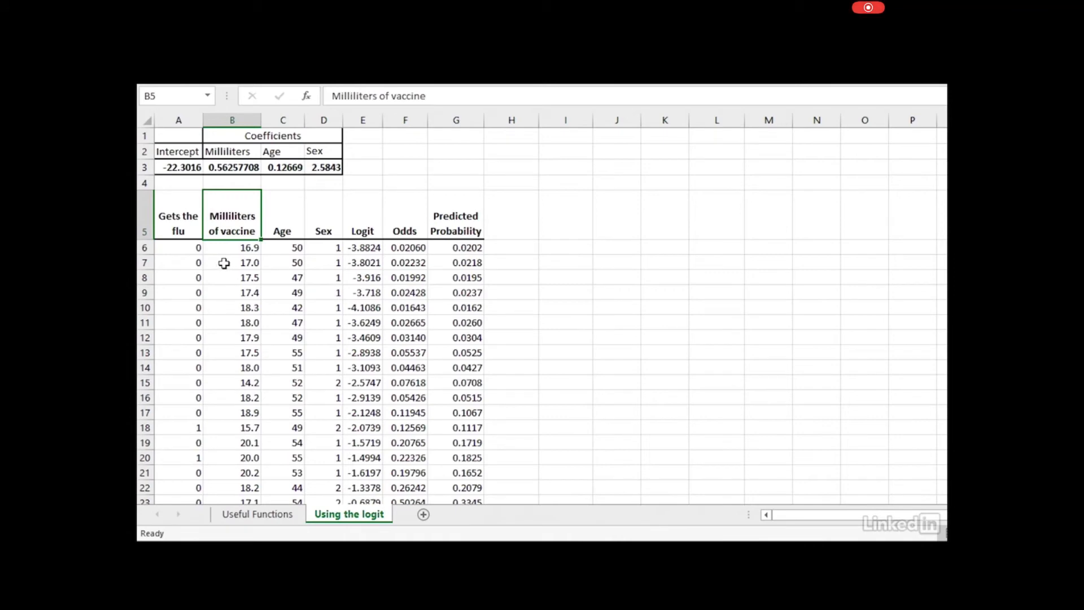
left_click(288, 225)
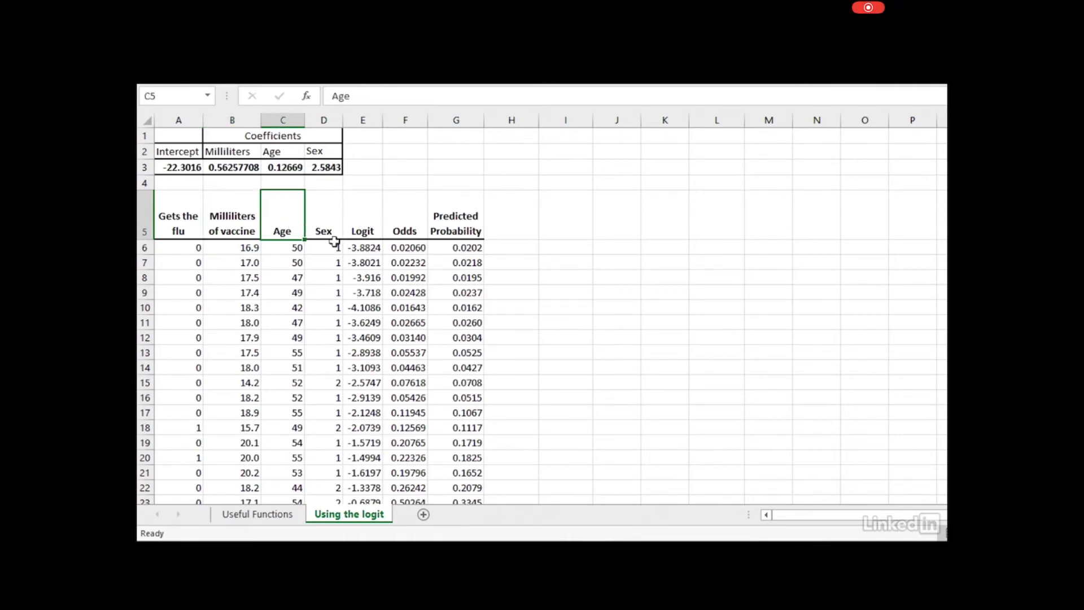
left_click(321, 223)
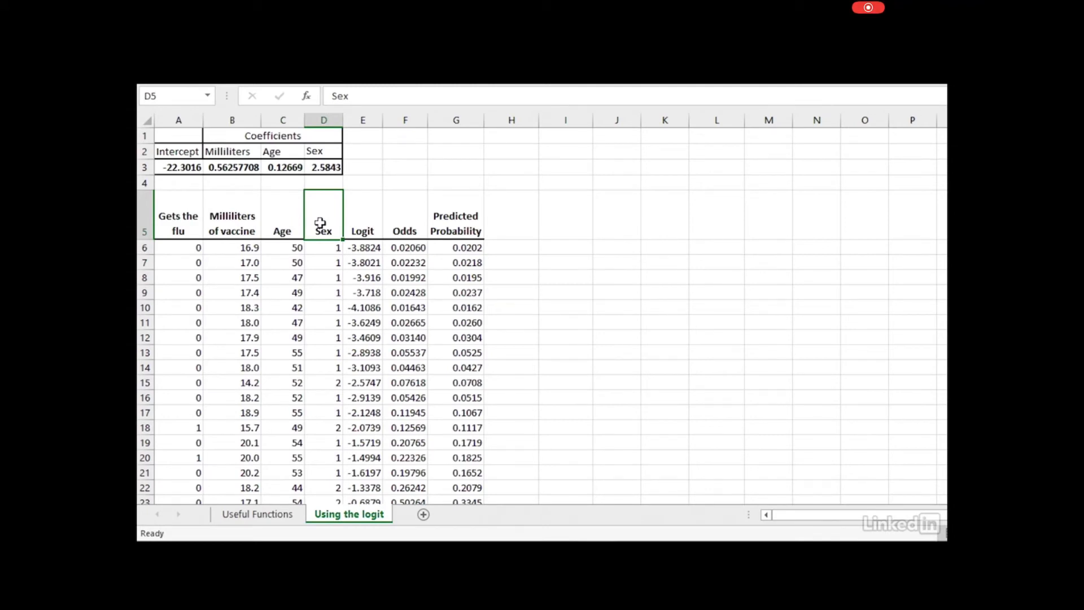
left_click(178, 230)
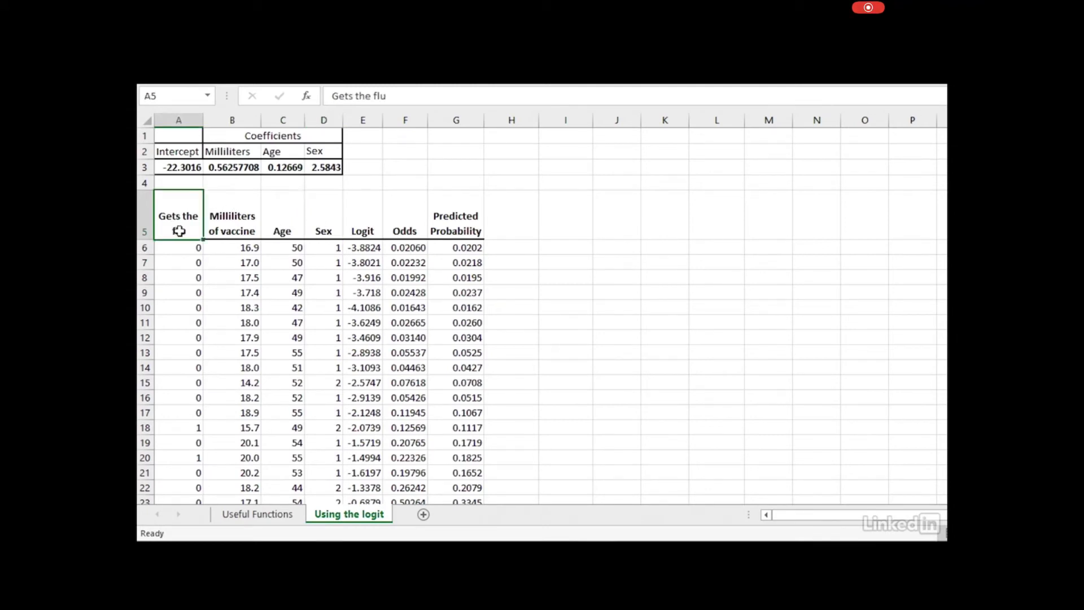
left_click(233, 236)
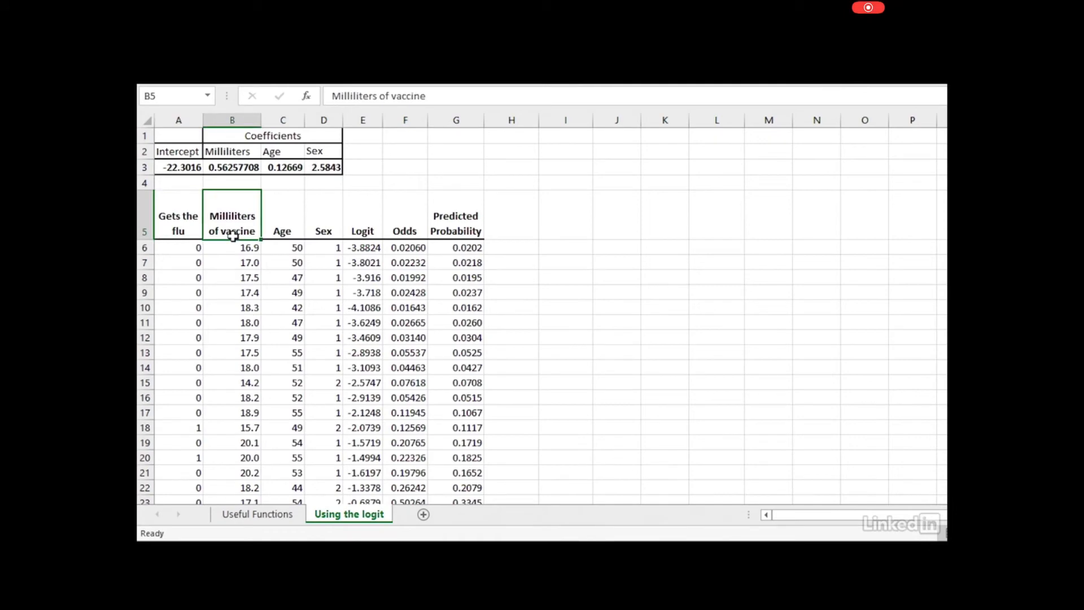
left_click(277, 232)
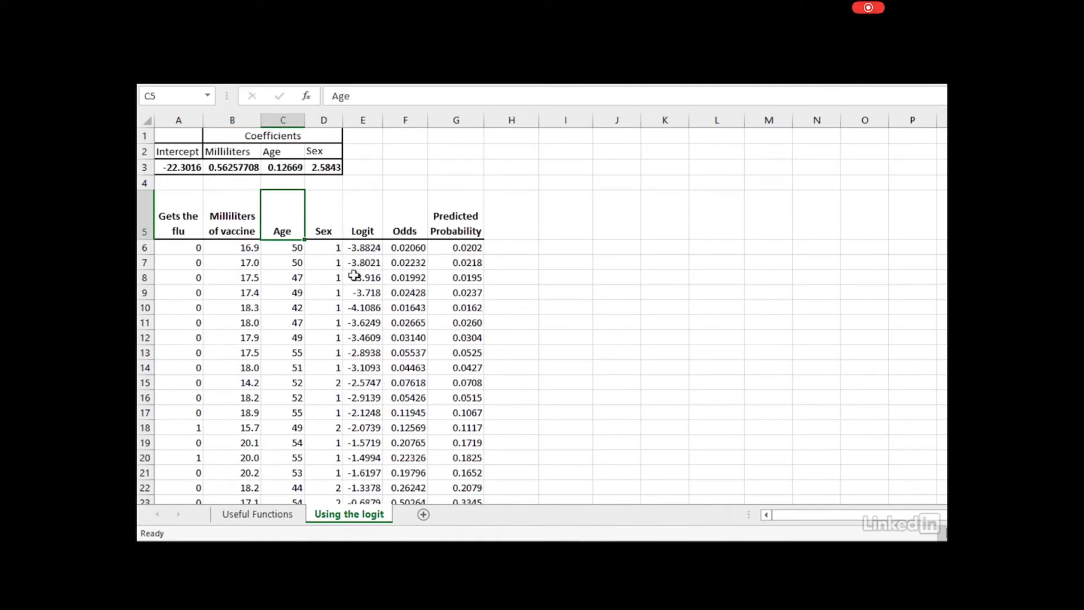
left_click(229, 168)
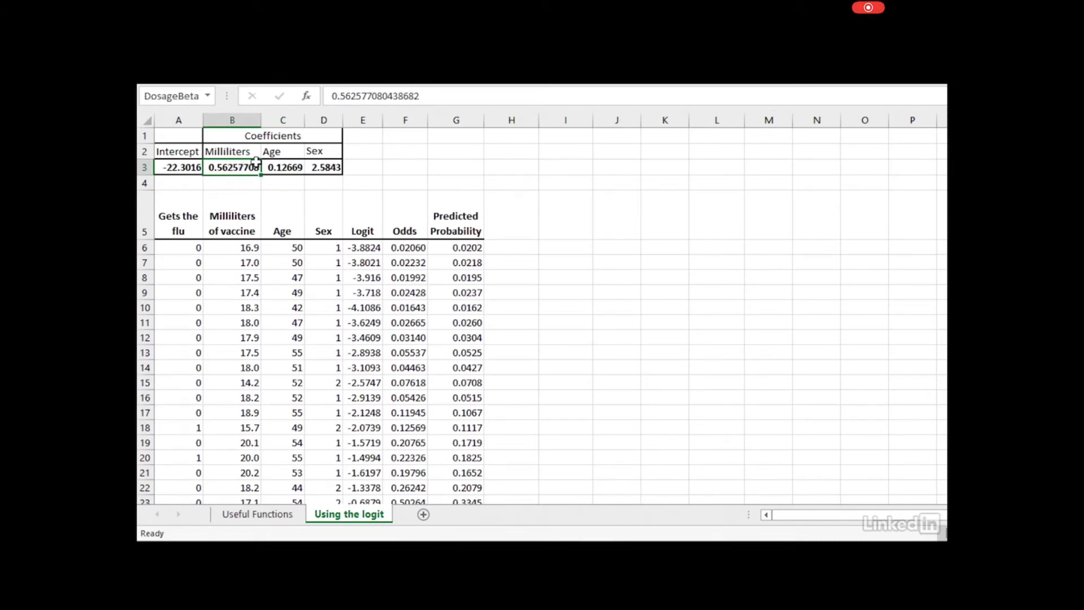
left_click(288, 167)
left_click(324, 168)
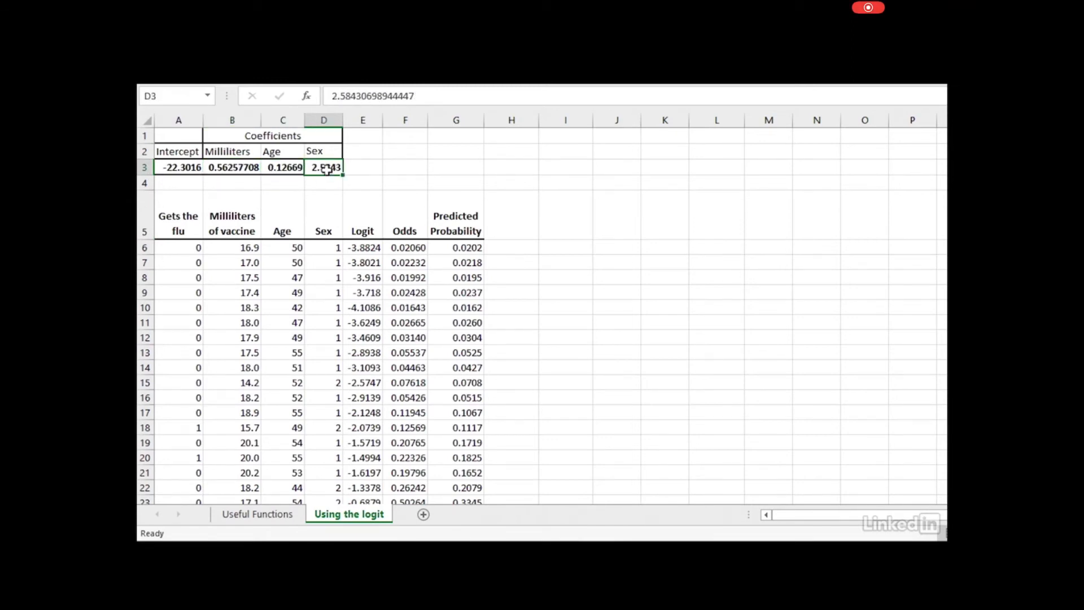
left_click_drag(237, 165, 340, 176)
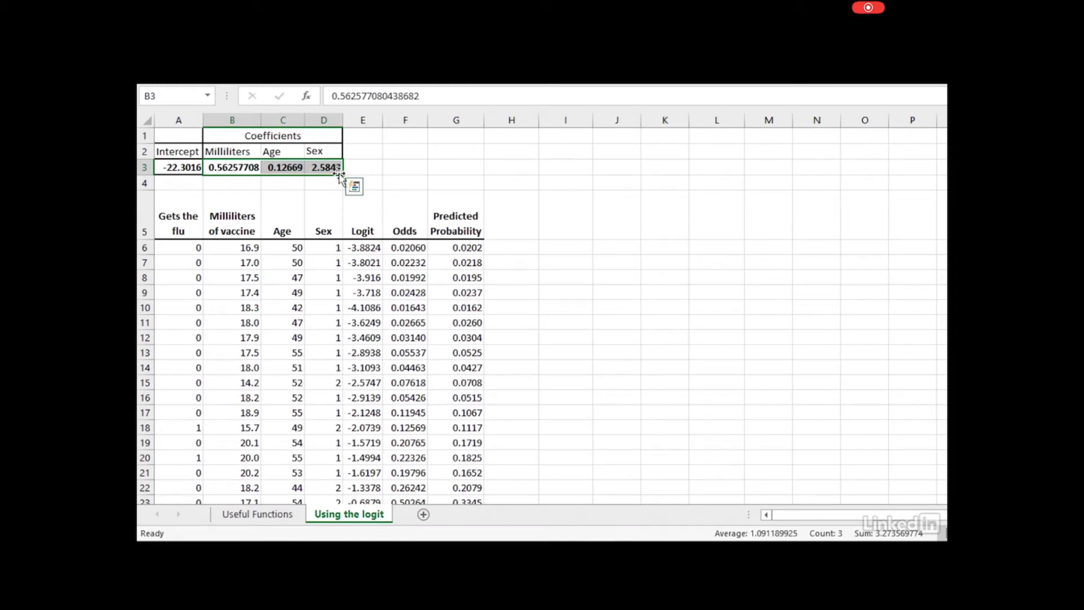
left_click(178, 169)
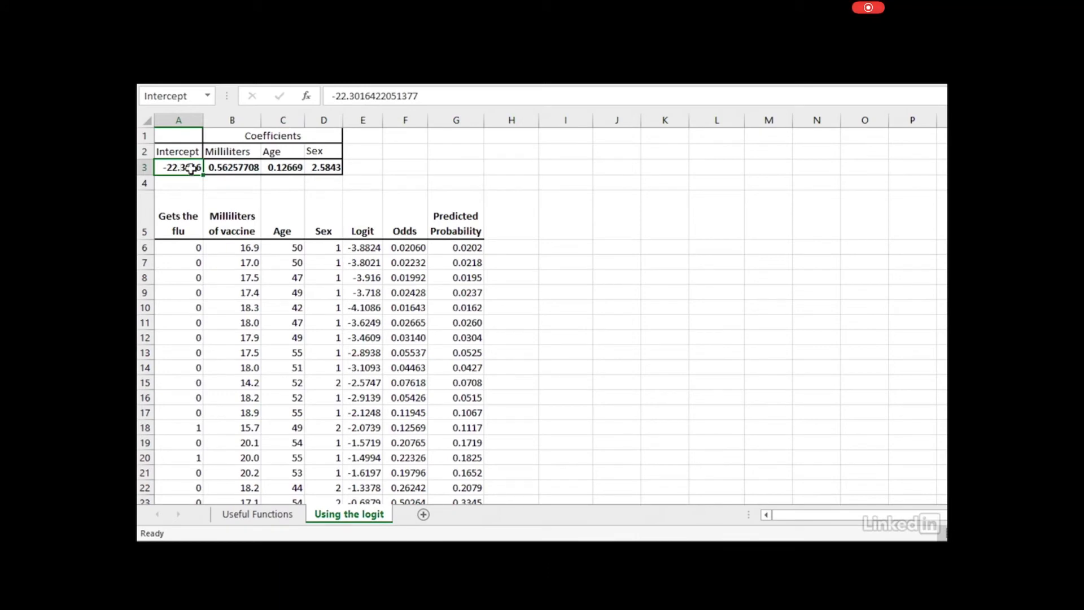
left_click(240, 166)
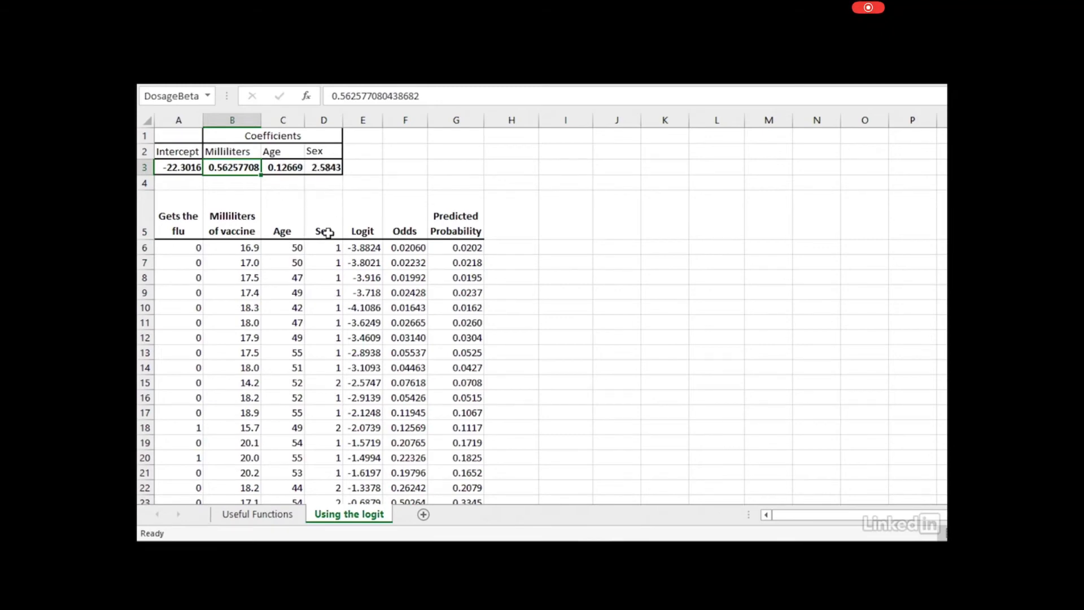
left_click(362, 246)
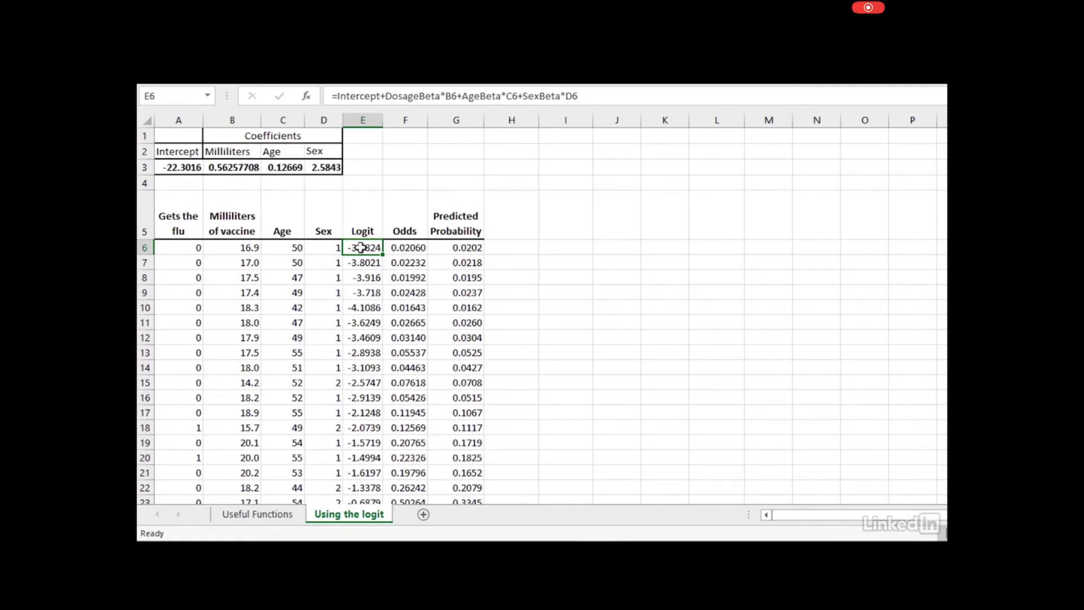
left_click(409, 247)
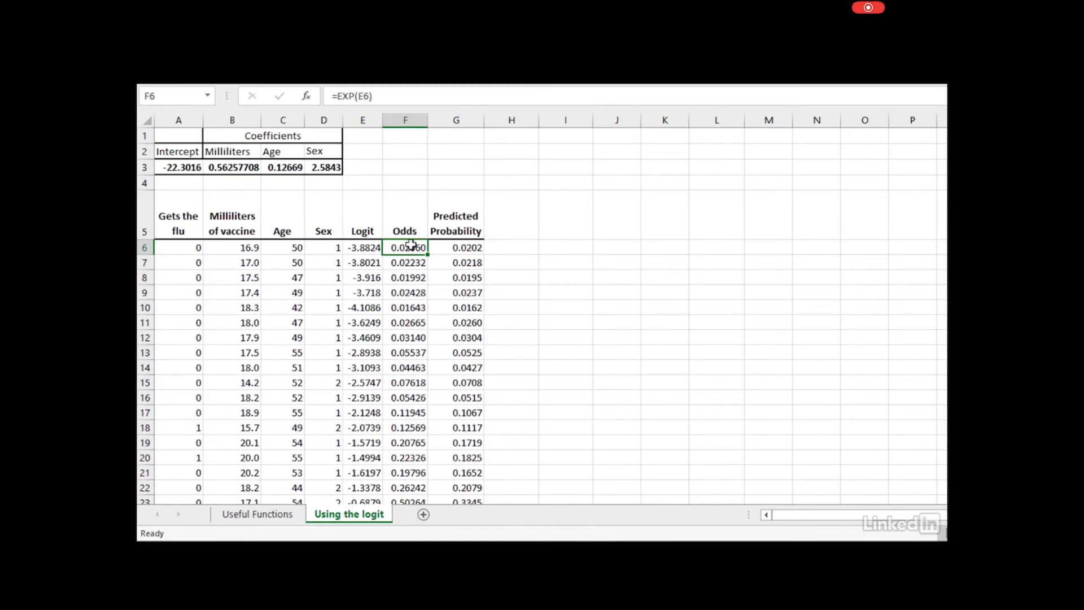
left_click(360, 247)
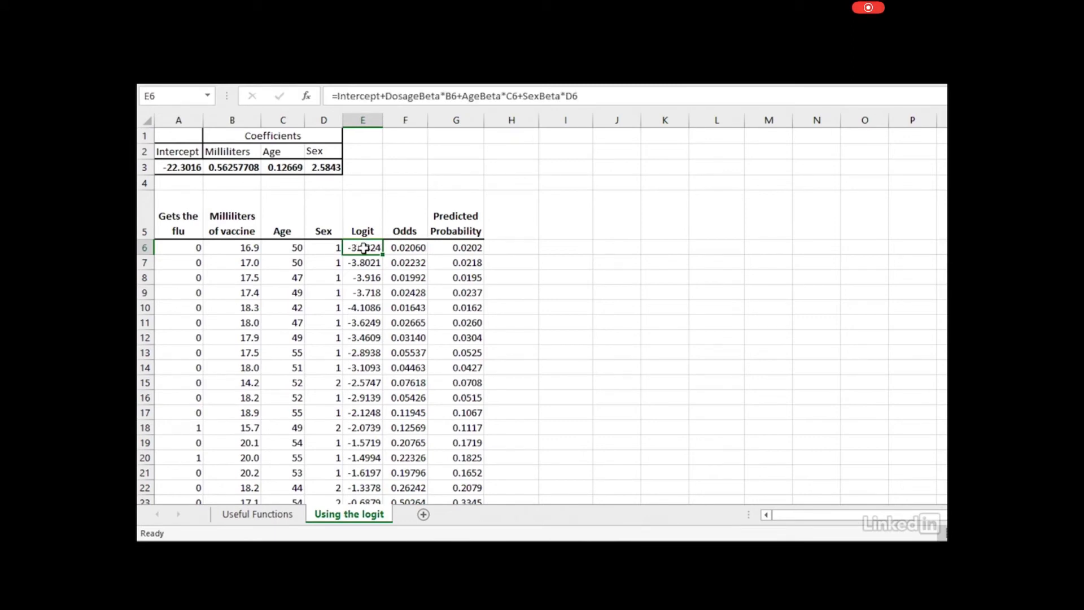
left_click(418, 252)
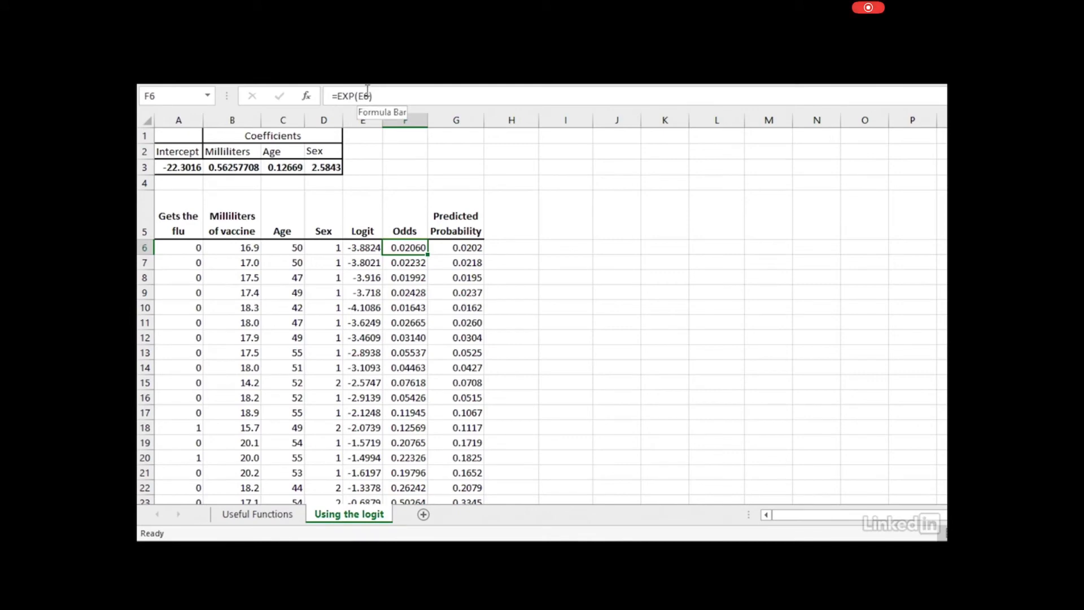
left_click(473, 247)
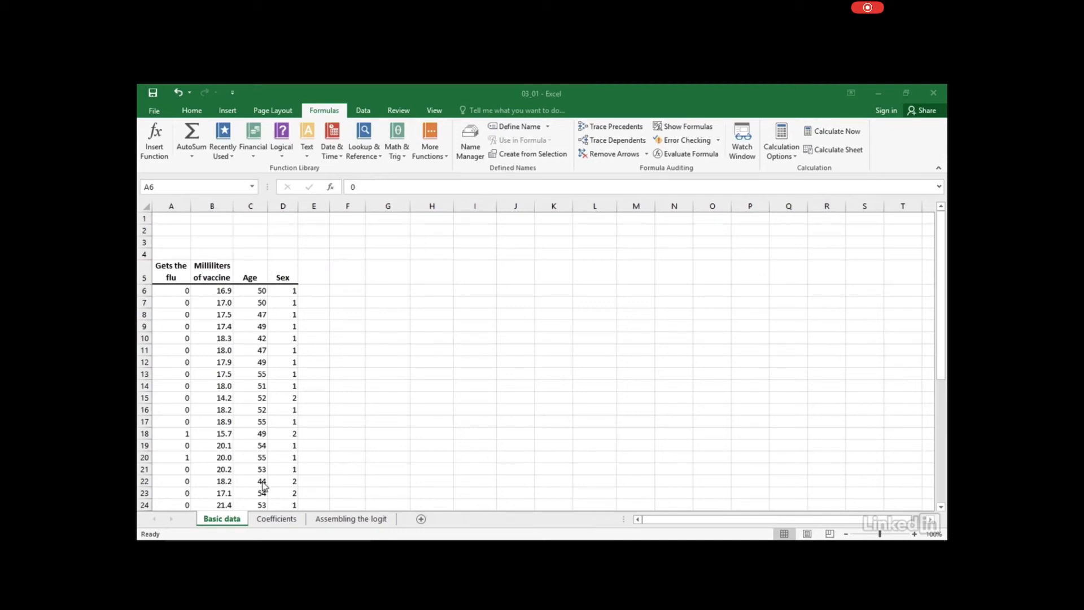
On the Coefficients sheet, confirm A3–D3 are named Intercept, Dosage_Coeff, Age_Coeff and Sex_Coeff
left_click(276, 518)
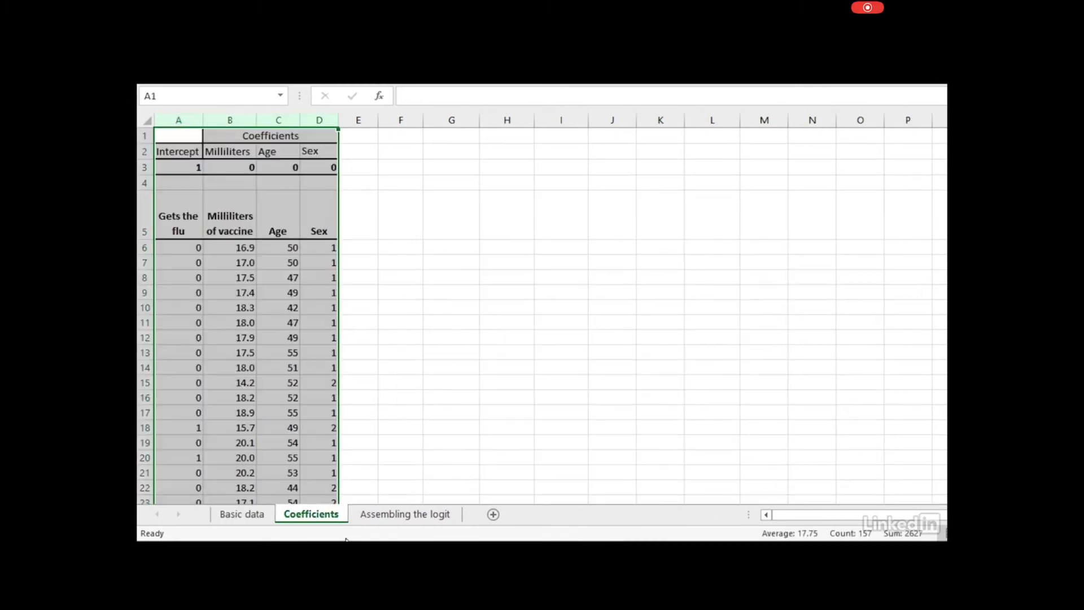
left_click(189, 171)
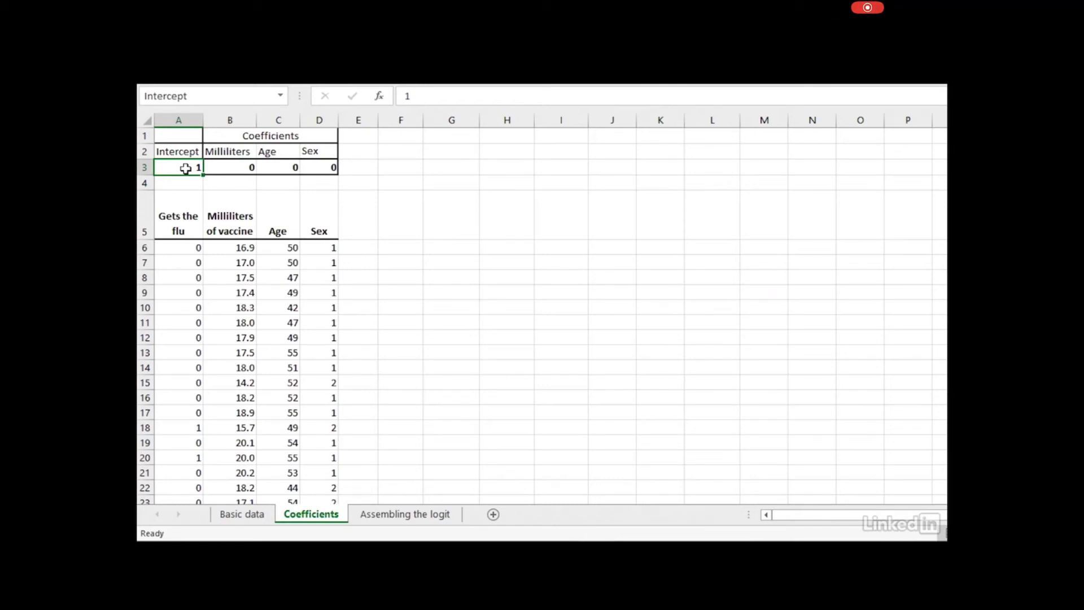
left_click(175, 163)
left_click(235, 165)
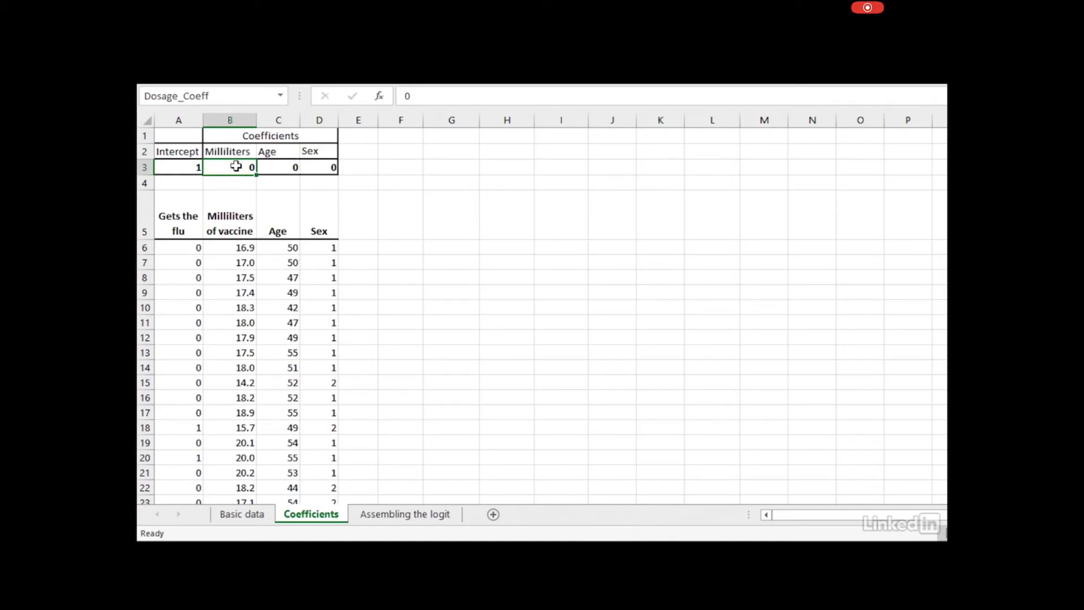
left_click(291, 167)
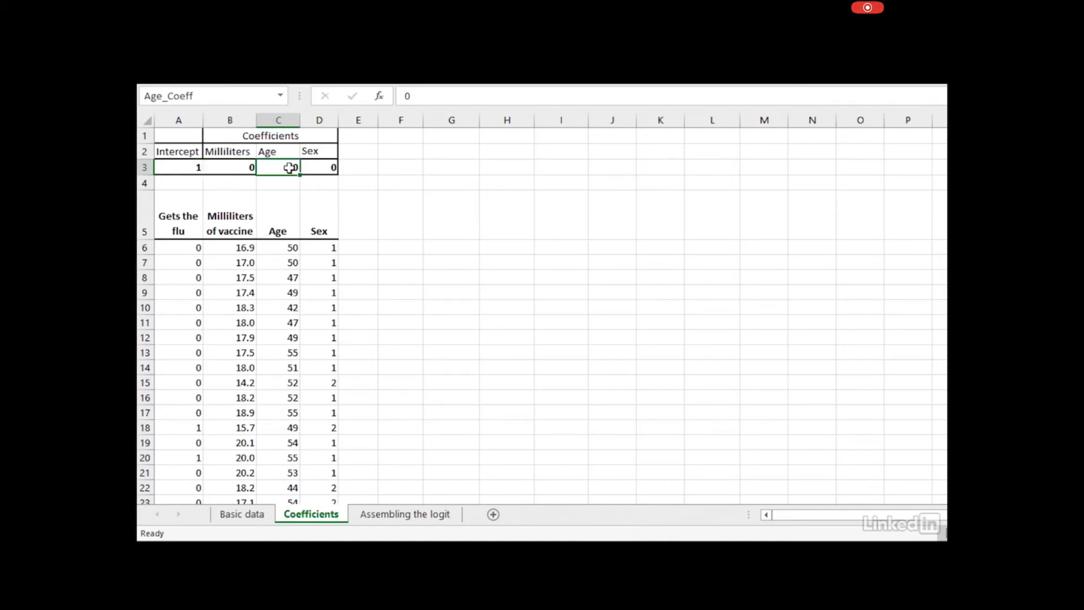
left_click(319, 169)
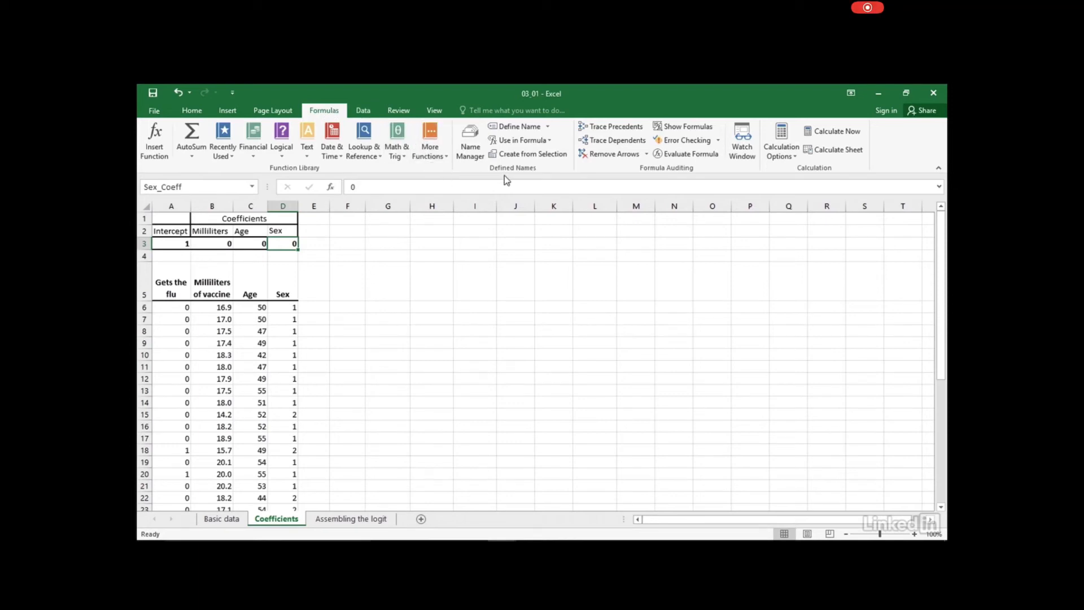
Cancel a new Define Name, then view the Assembling the logit sheet's Logit formula in E6
left_click(515, 126)
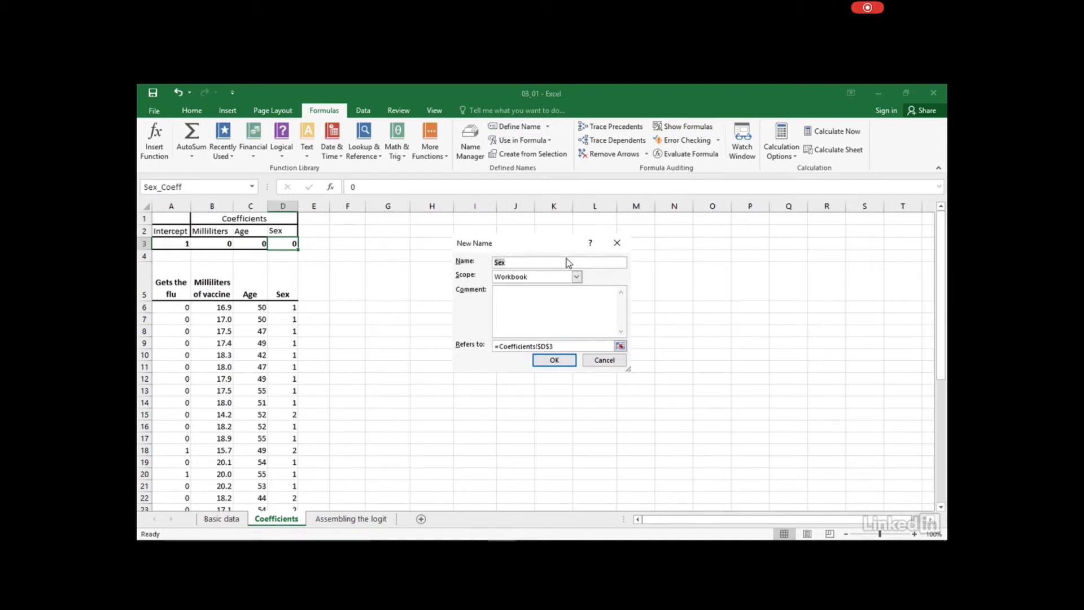
left_click(617, 242)
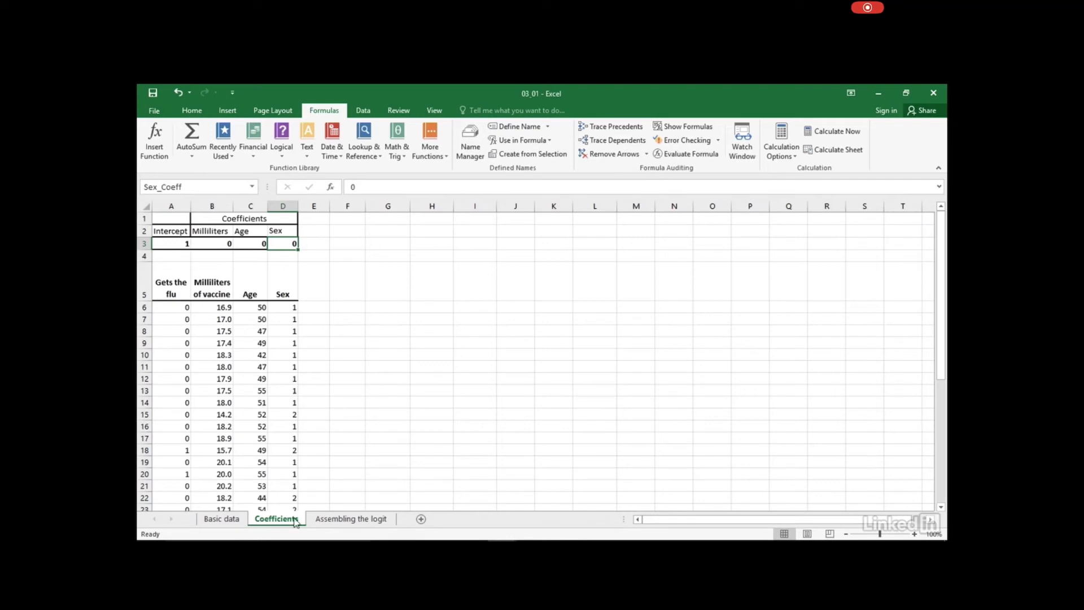
left_click(360, 520)
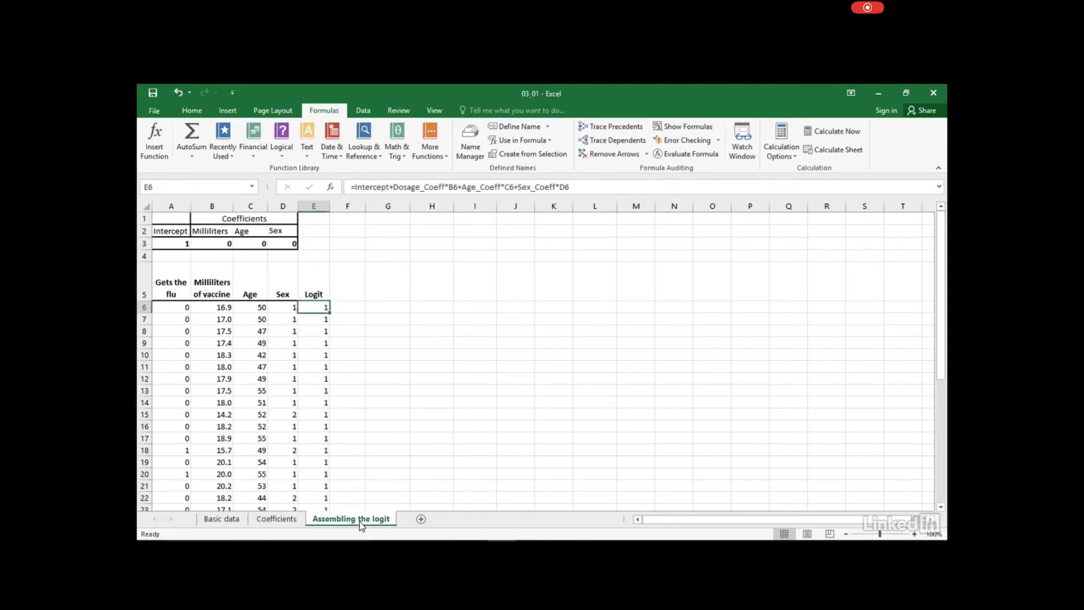
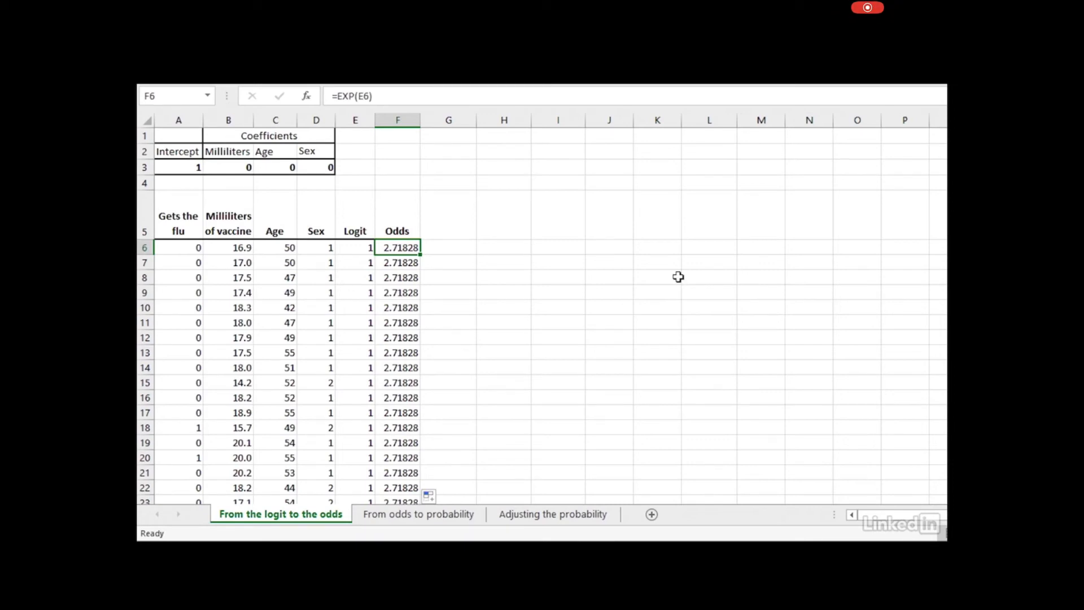
Switch to the From odds to probability sheet, where =F6/(1+F6) gives a 0.7311 probability per row
left_click(434, 518)
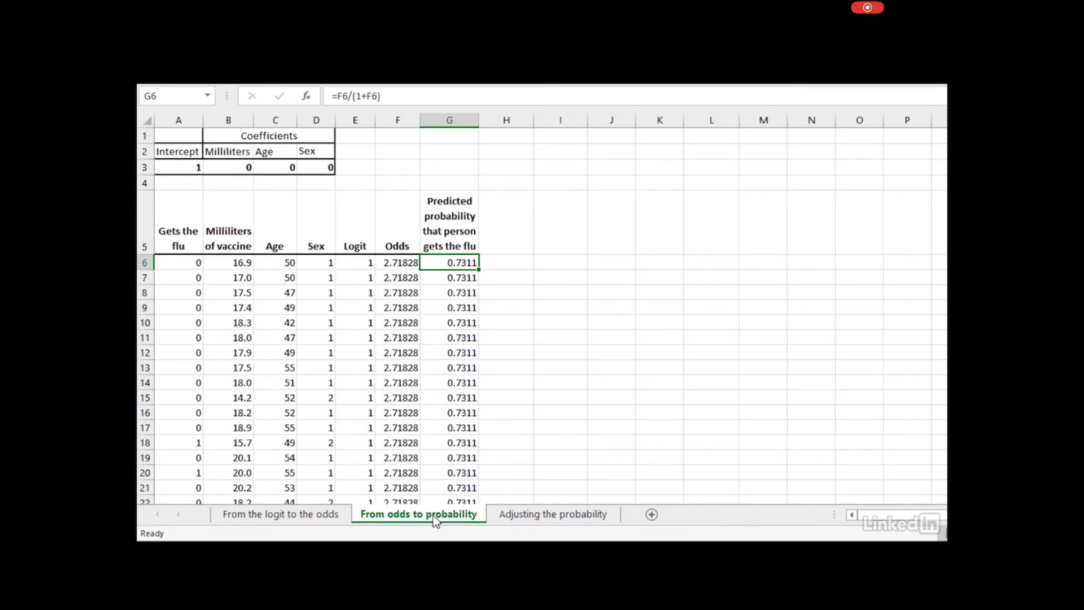
Go to the Adjusting the probability sheet, whose column H of actual-outcome probabilities starts at 0.9798
left_click(546, 524)
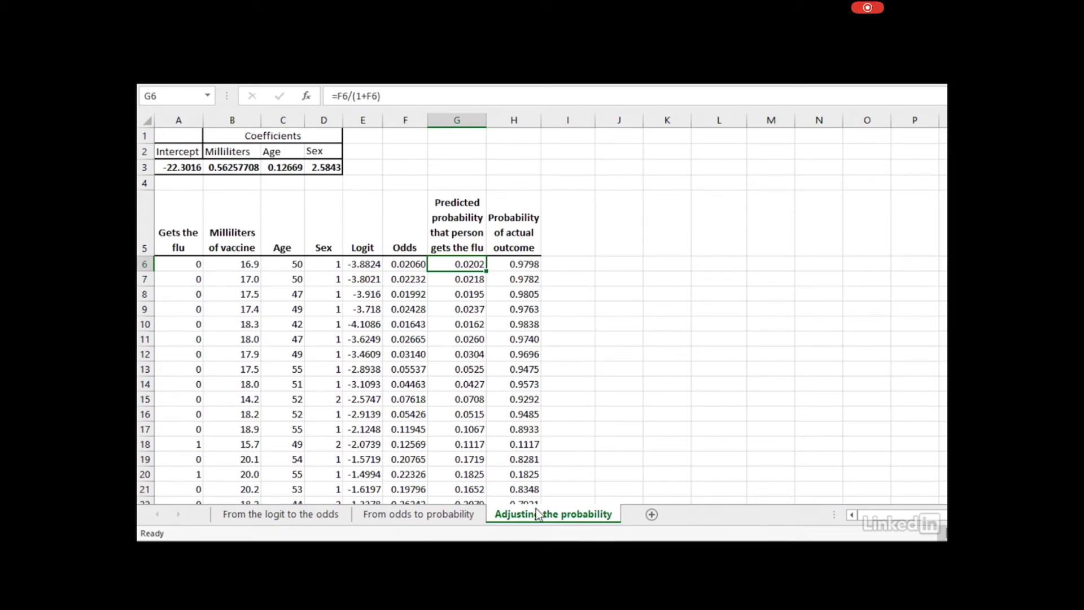
Inspect the IF formula in H6 that gives the probability of the actual outcome
left_click(506, 263)
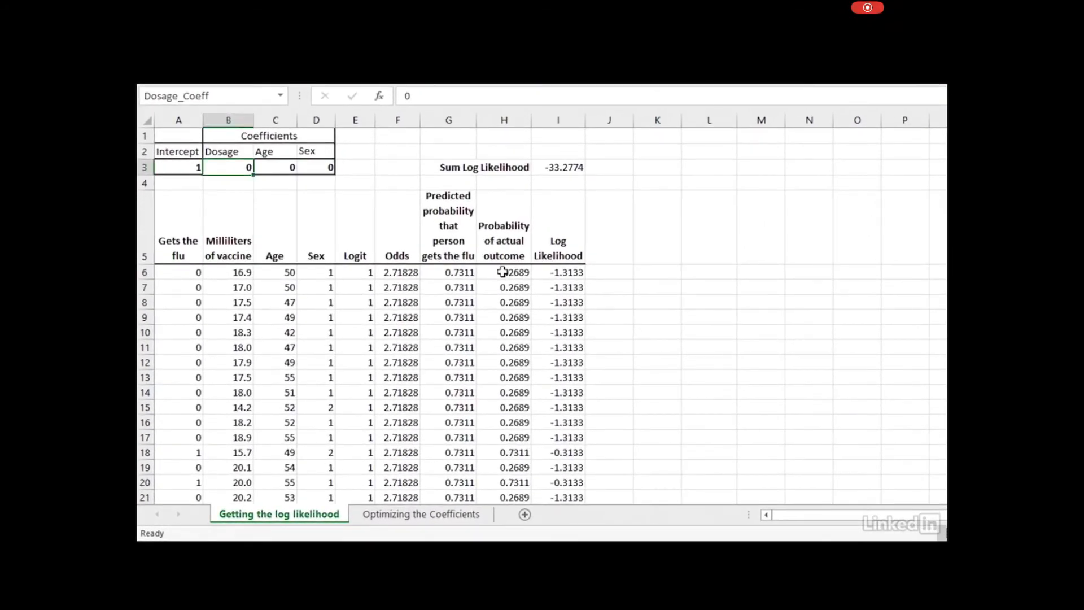
left_click(502, 273)
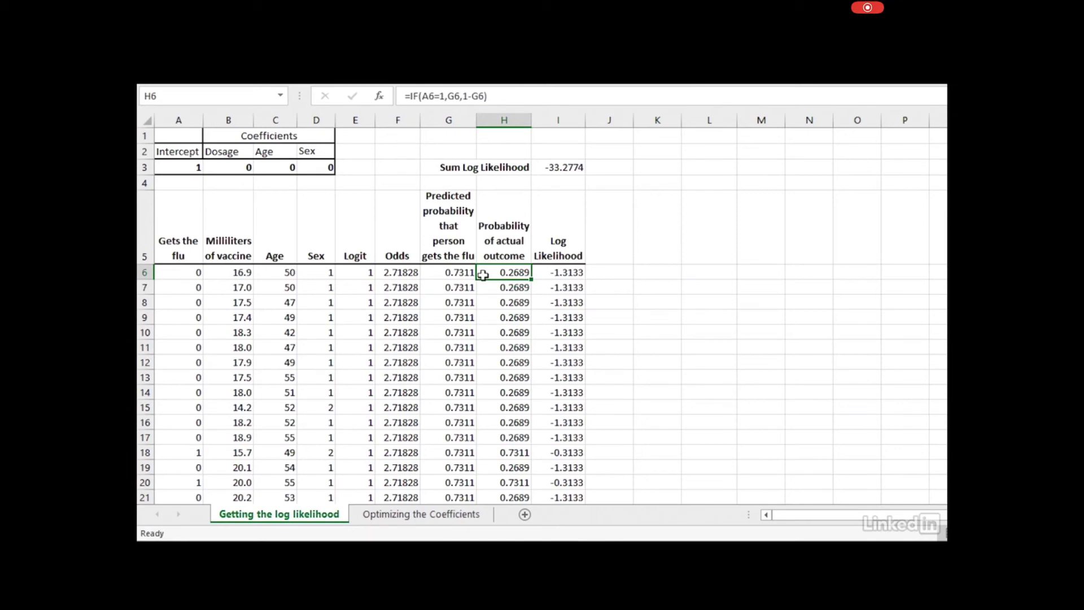
left_click(495, 289)
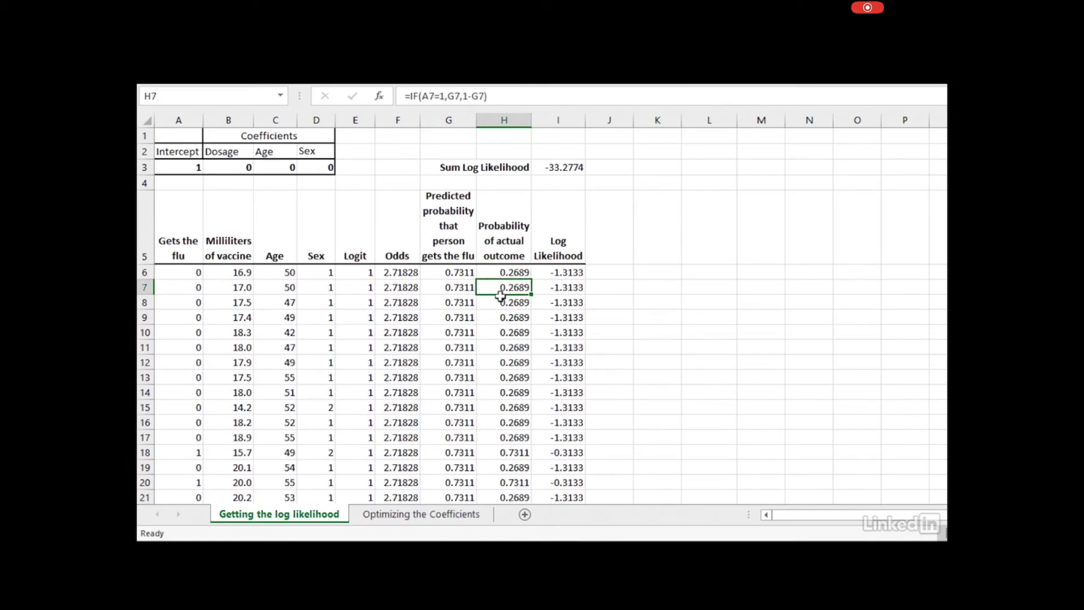
left_click(504, 302)
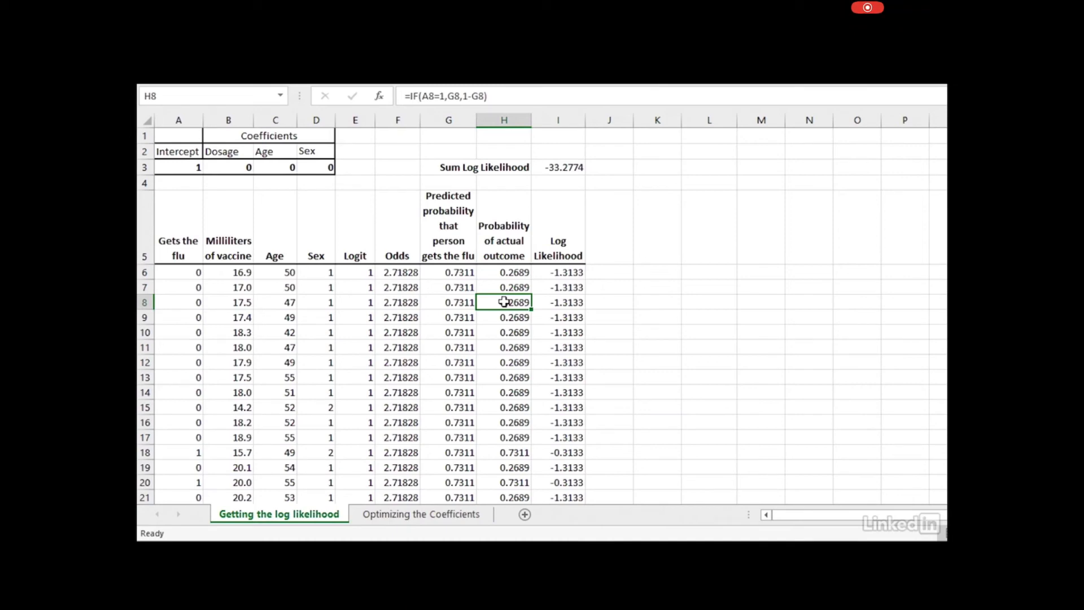
left_click(498, 274)
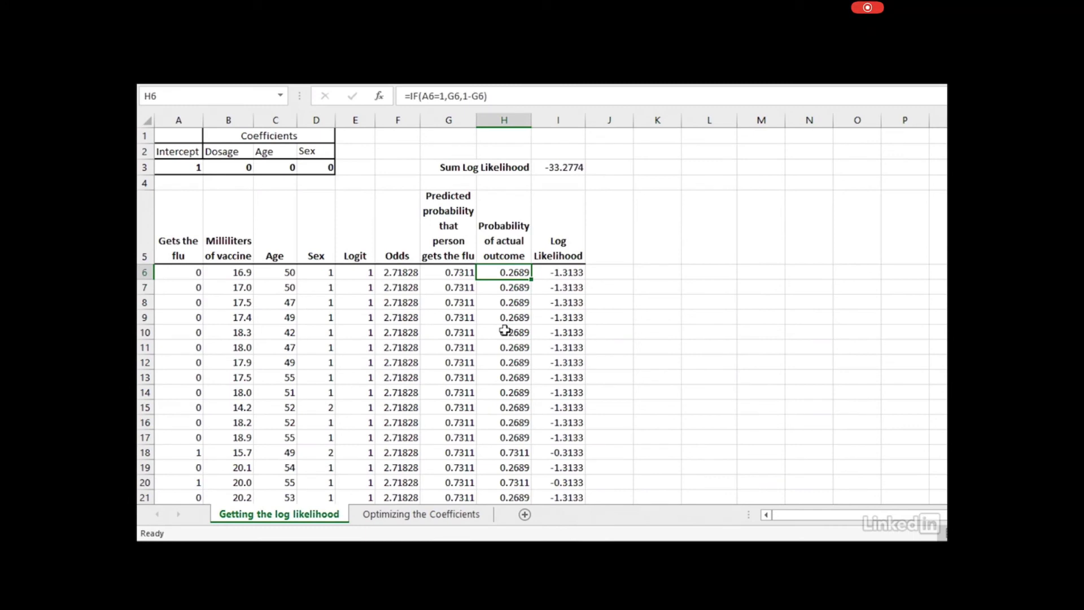
Check the =SUM(I6:I41) log likelihood total in I3, then move to the Optimizing the Coefficients sheet
left_click(570, 178)
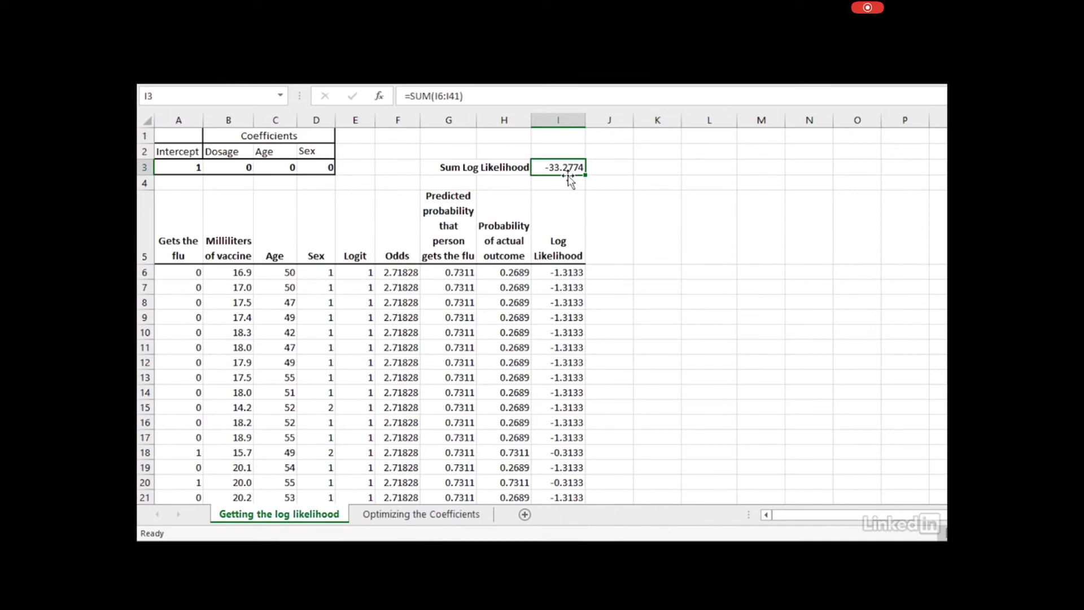
left_click(398, 516)
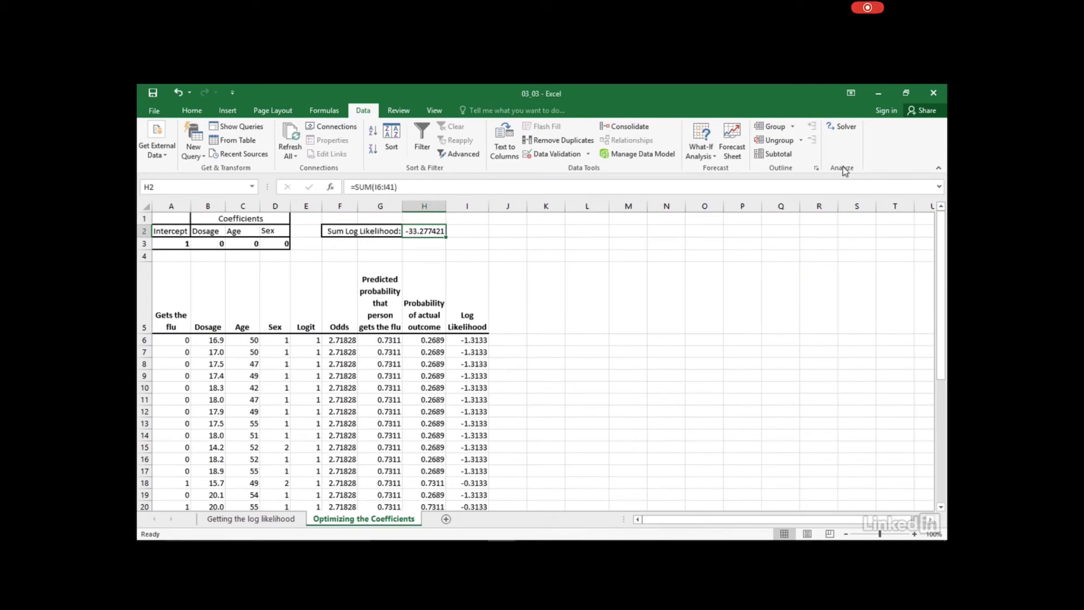
Briefly view the file information, then open Solver from the Data tab's Analyze group
left_click(154, 111)
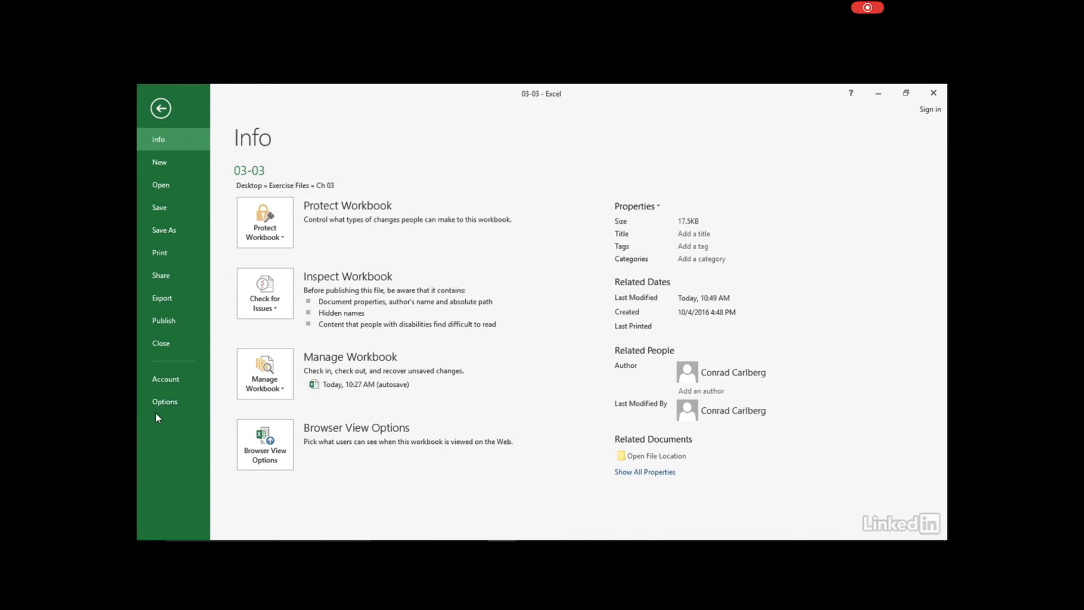
left_click(155, 107)
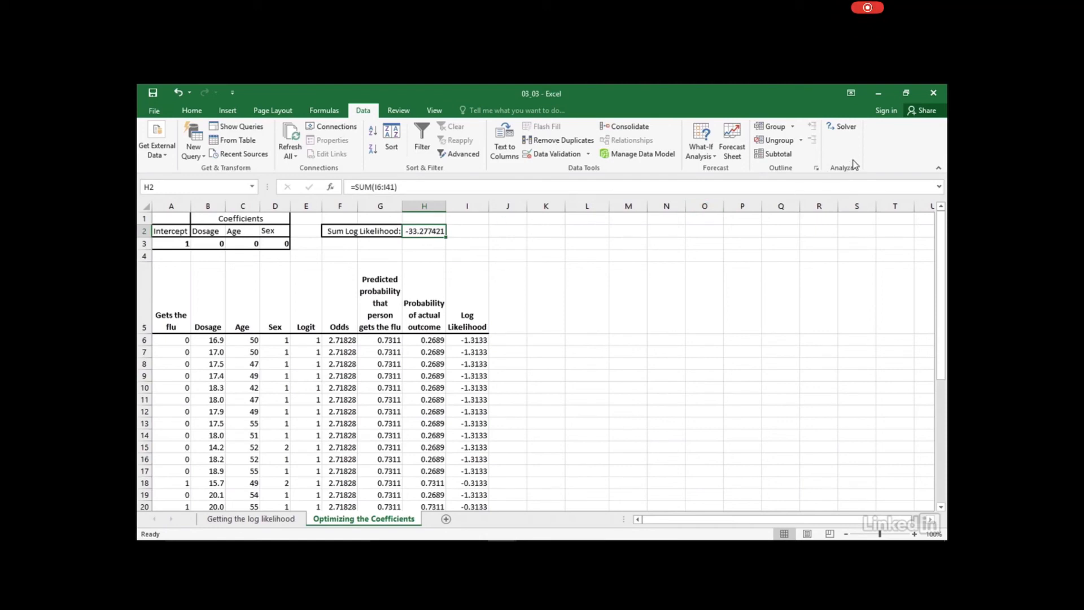
left_click(845, 133)
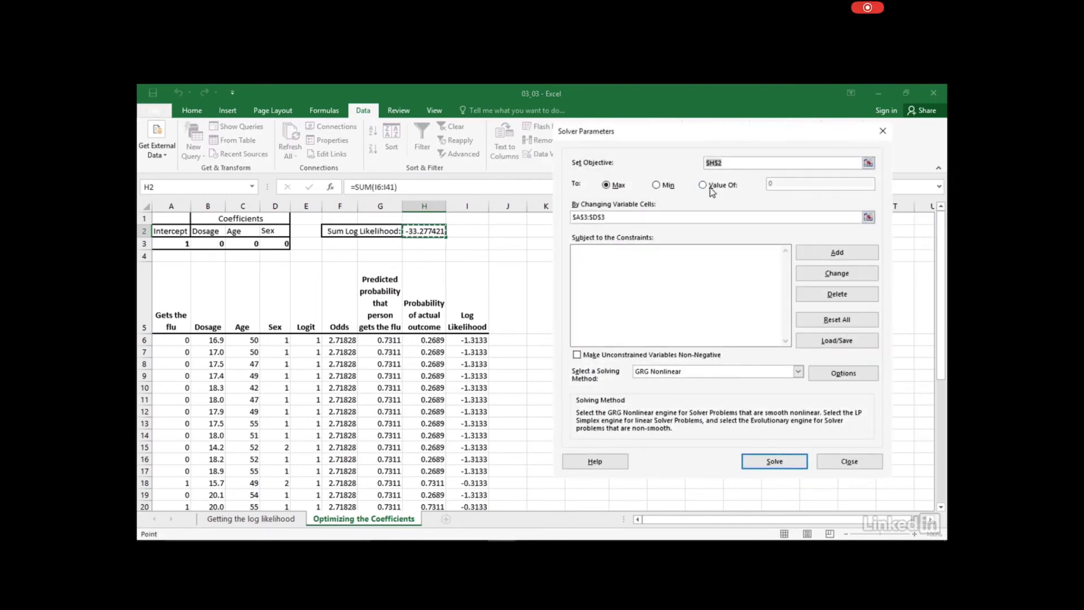
Confirm Solver maximizes $H$2 by changing $A$3:$D$3 with the GRG Nonlinear method
left_click(729, 165)
left_click(628, 218)
left_click(799, 371)
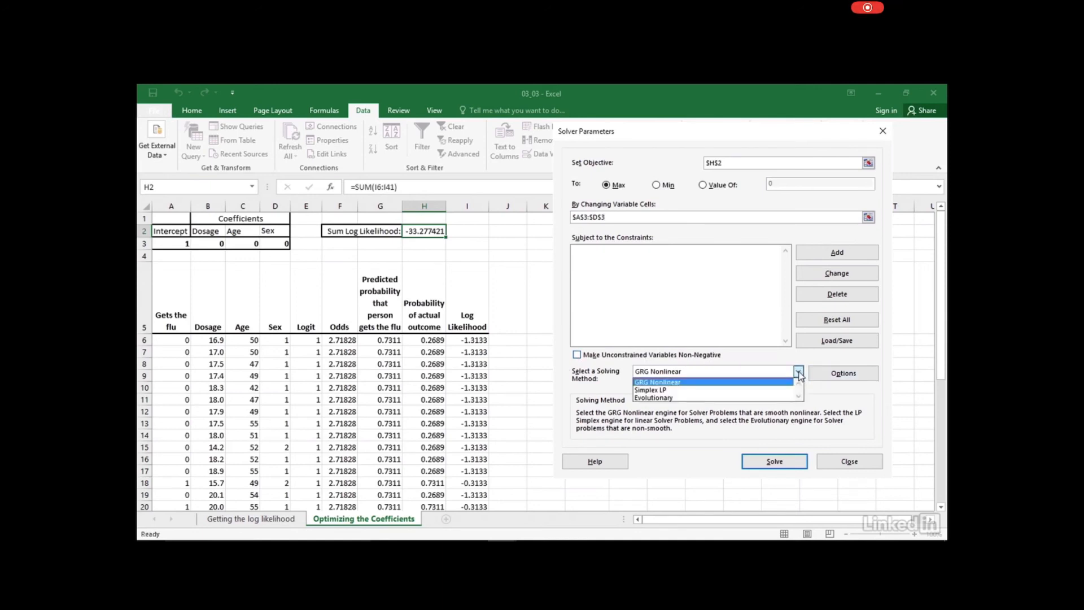
left_click(802, 374)
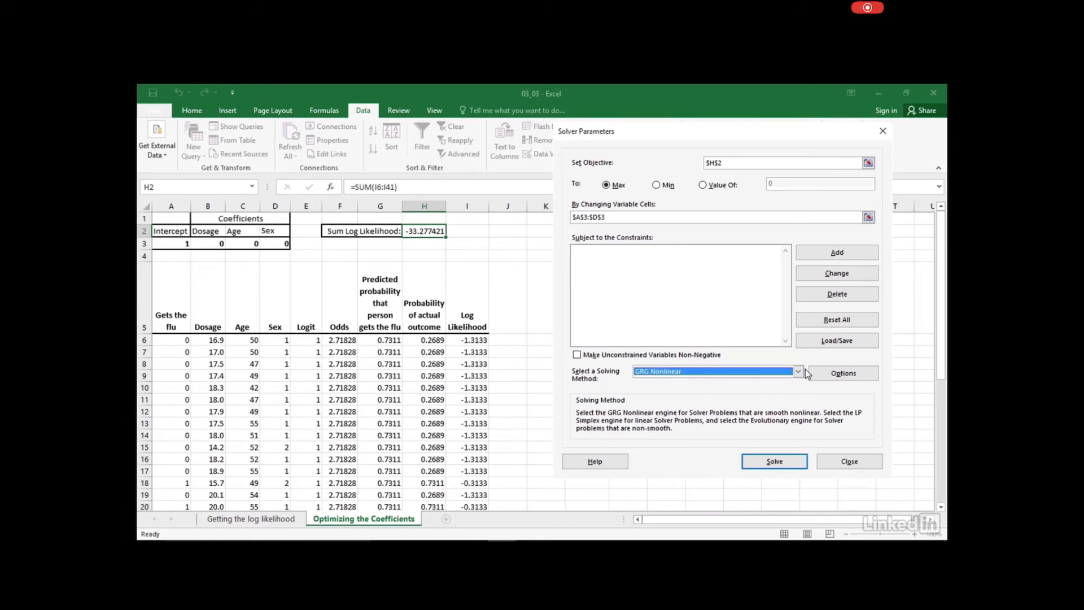
left_click(843, 373)
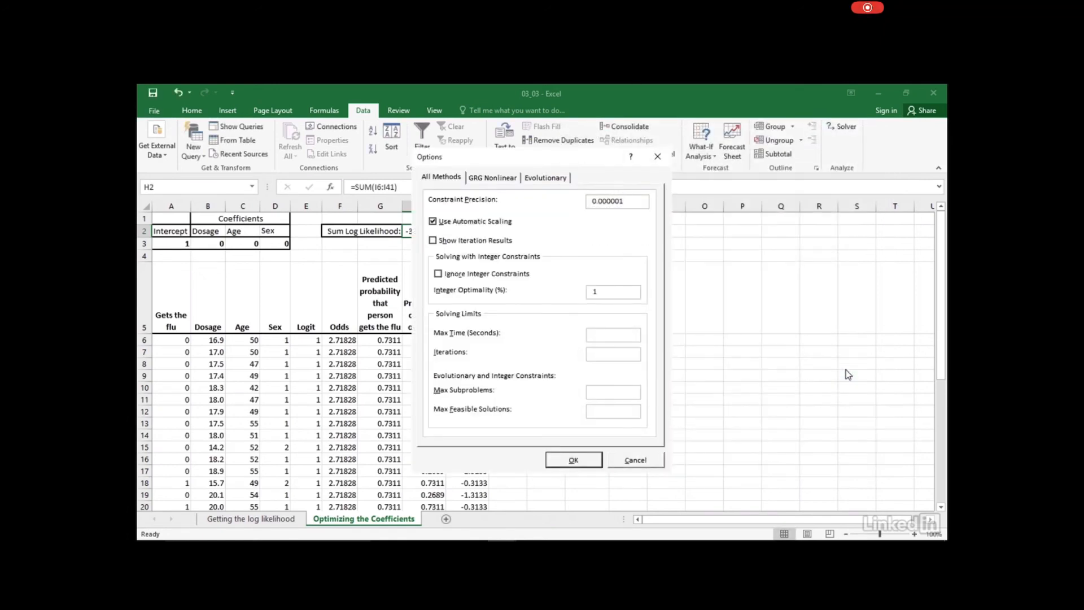
left_click(484, 178)
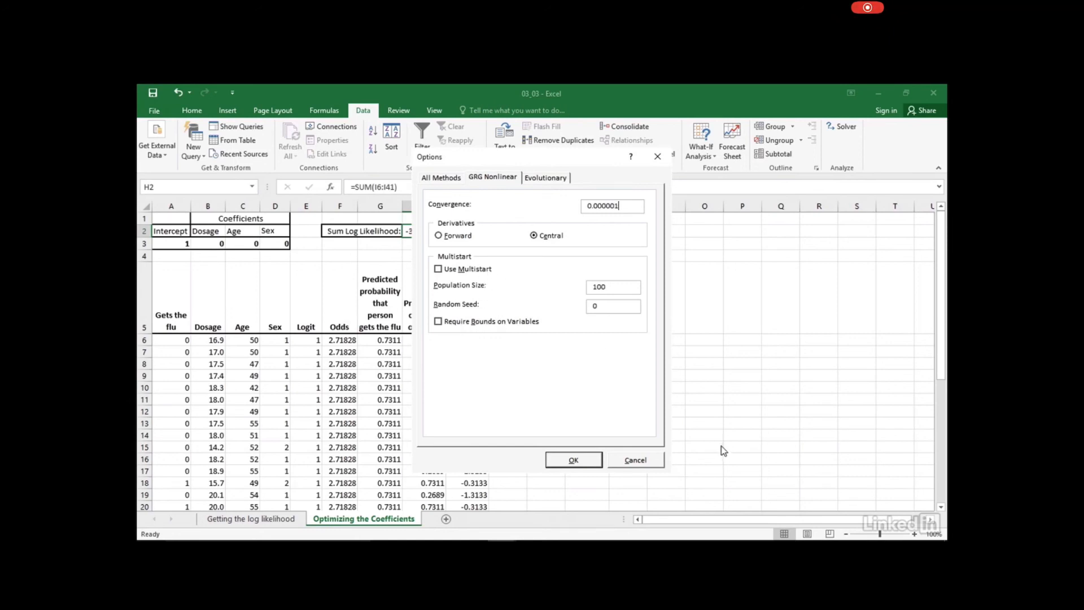
left_click(576, 460)
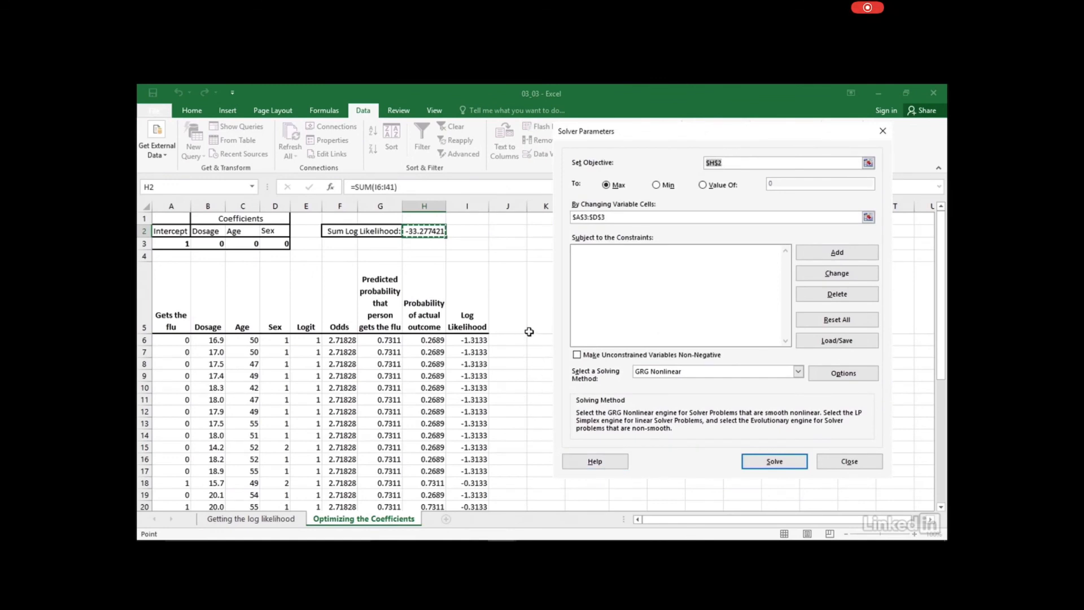
Solve, fitting coefficients -22.3016, 0.56258, 0.12669 and 2.5843 into A3:D3
left_click(774, 462)
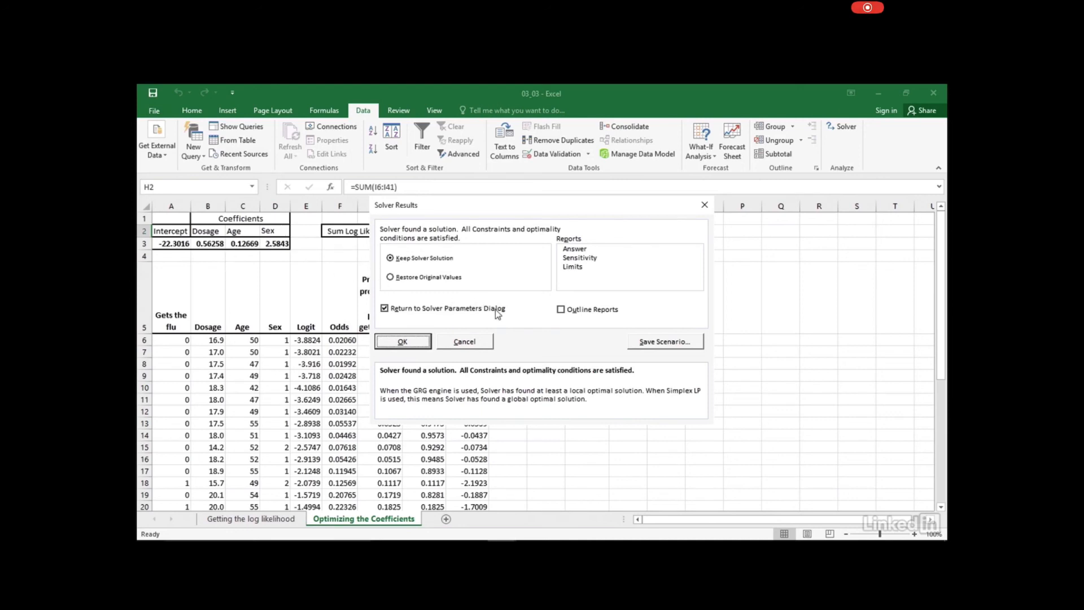
Untick Return to Solver Parameters Dialog and keep the Solver solution, leaving H2 at -14.160149
left_click(391, 312)
left_click(390, 312)
left_click(412, 342)
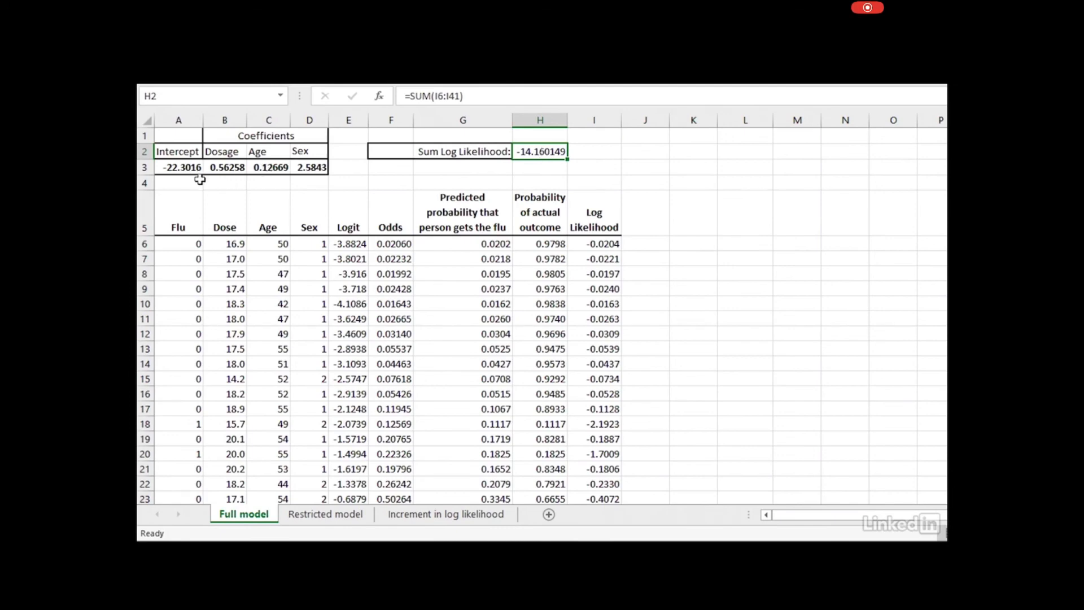
Review the fitted Dosage, Age and Sex coefficients in B3:D3, then go to the Restricted model sheet
left_click(236, 167)
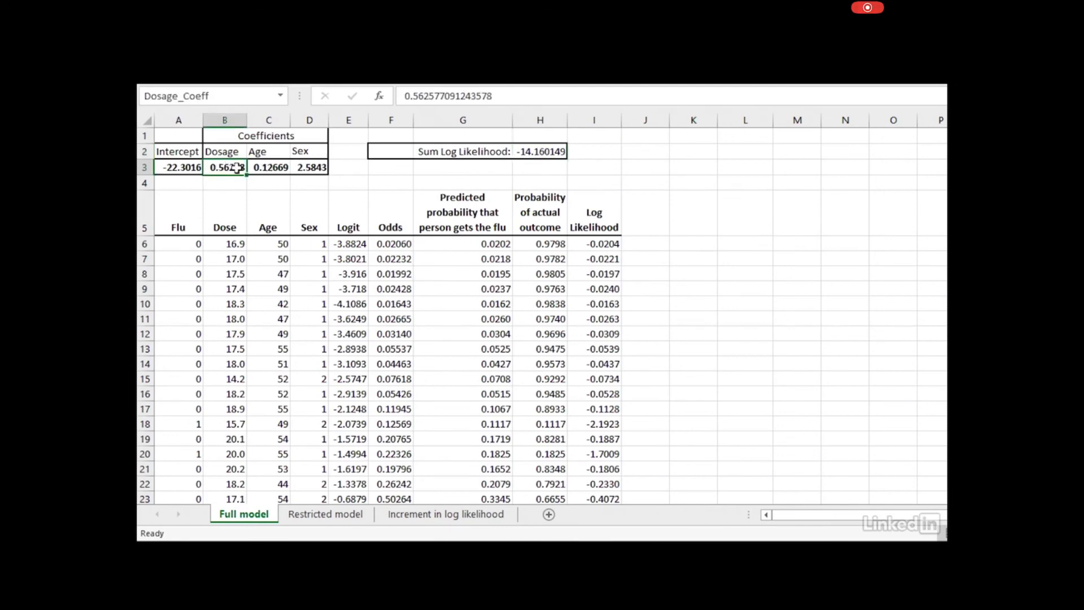
left_click(260, 167)
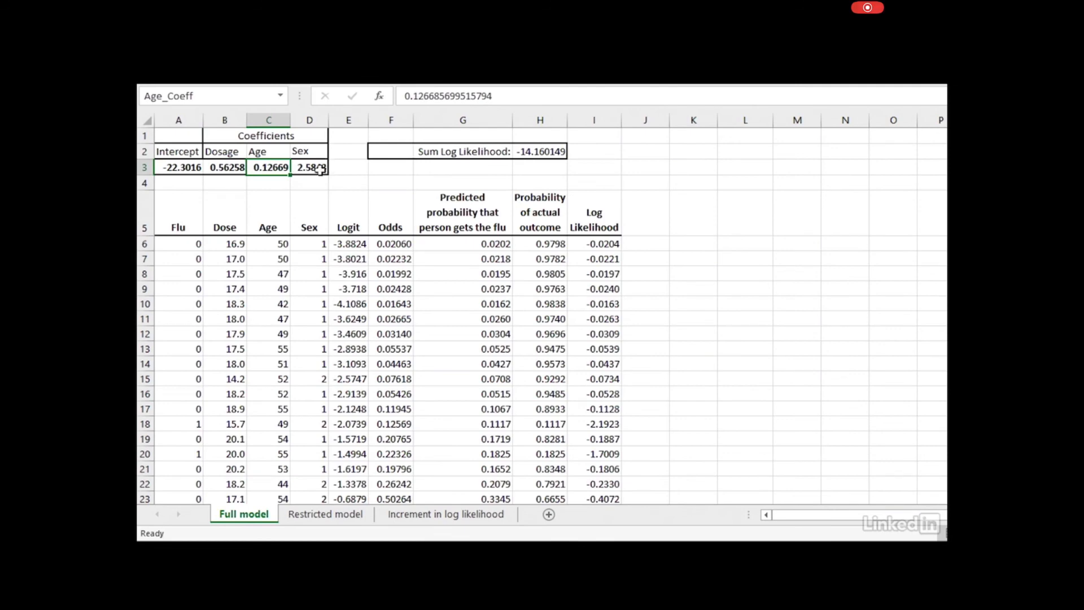
left_click(320, 170)
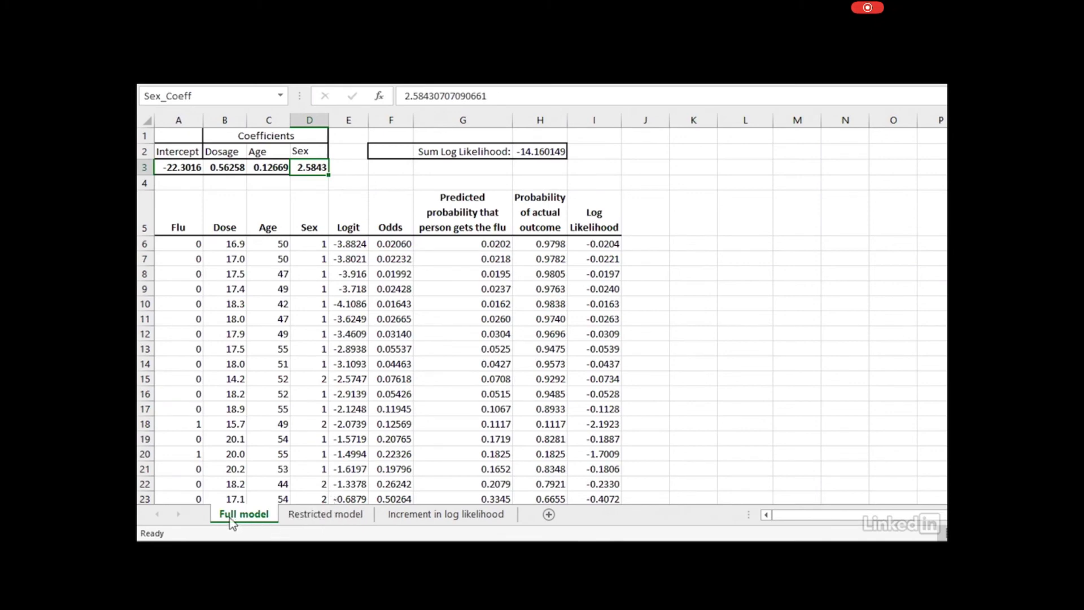
left_click(314, 520)
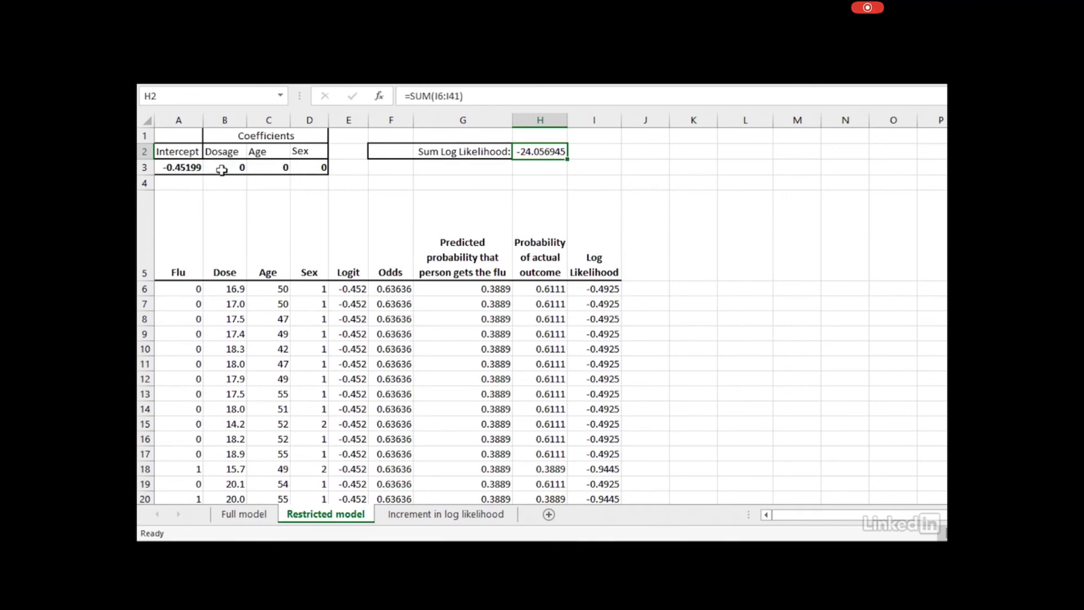
Inspect the restricted model's intercept -0.45199 in A3 and its summed log likelihood -24.056945 in H2
left_click(181, 166)
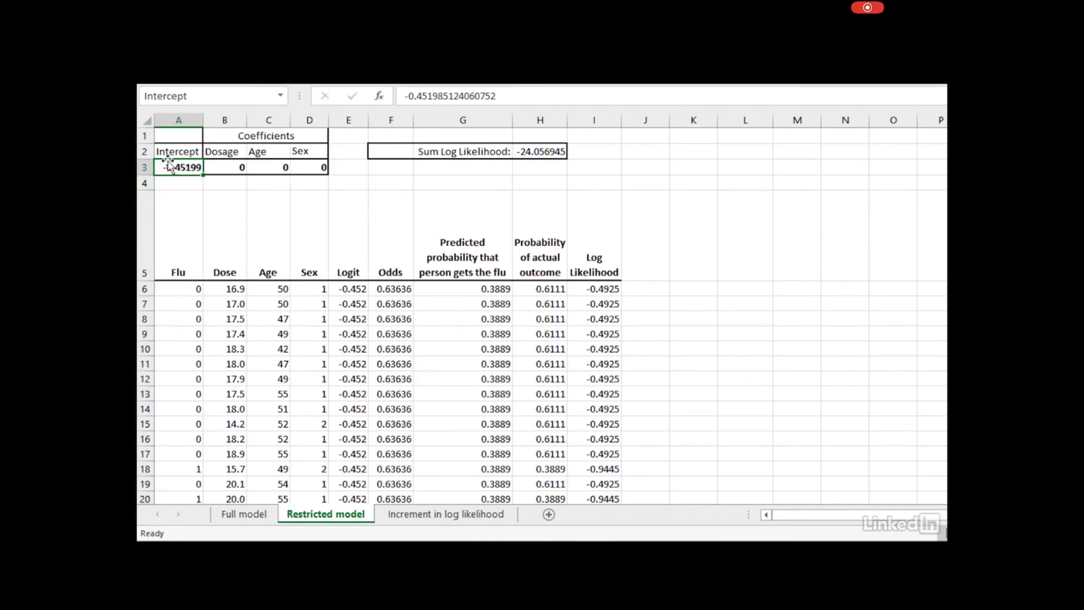
left_click(534, 153)
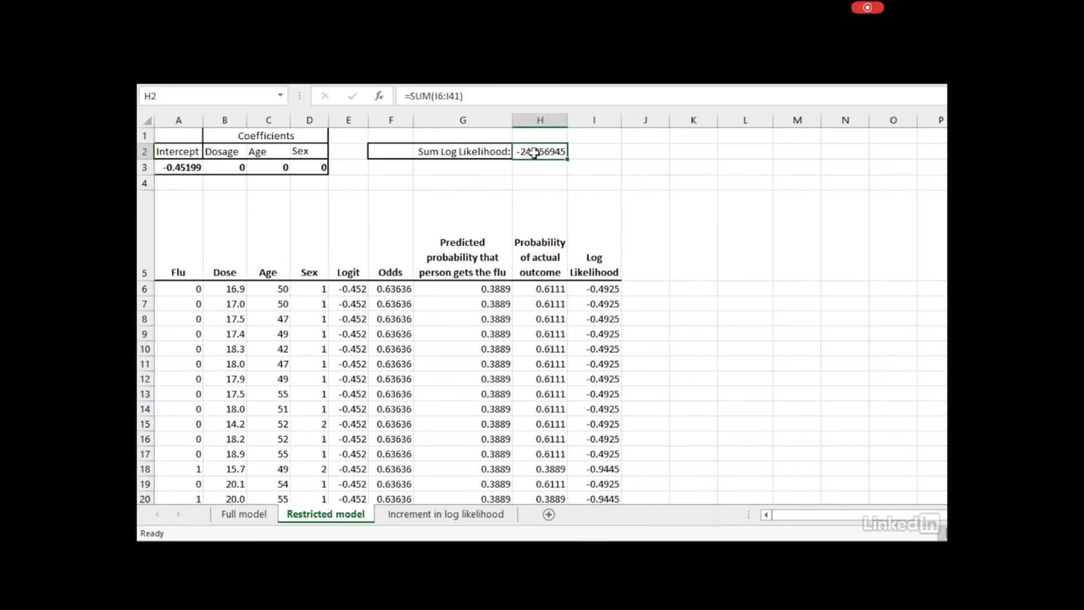
left_click(180, 167)
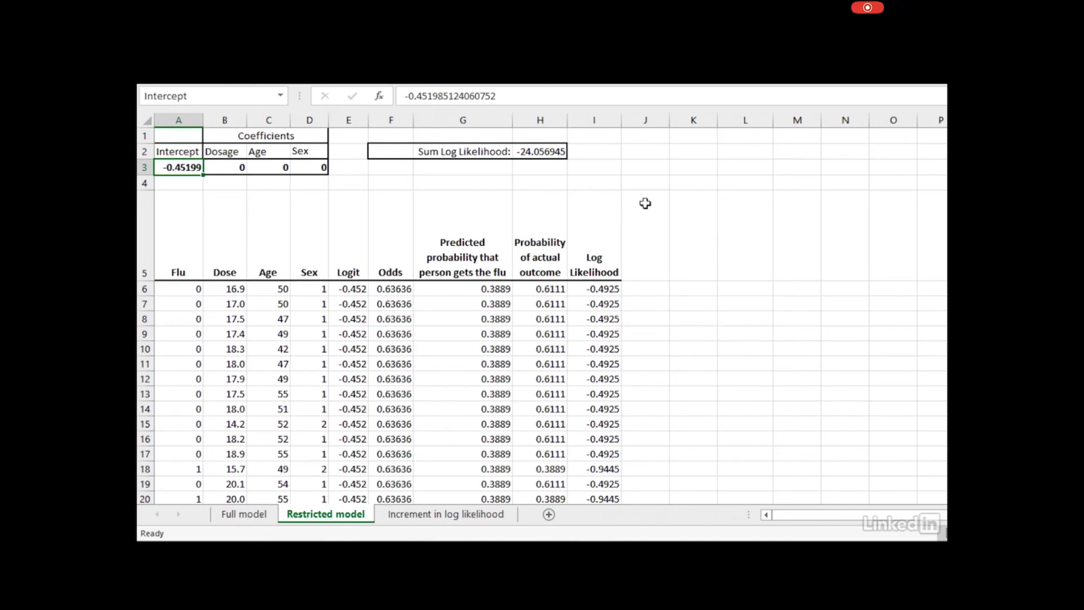
left_click(549, 154)
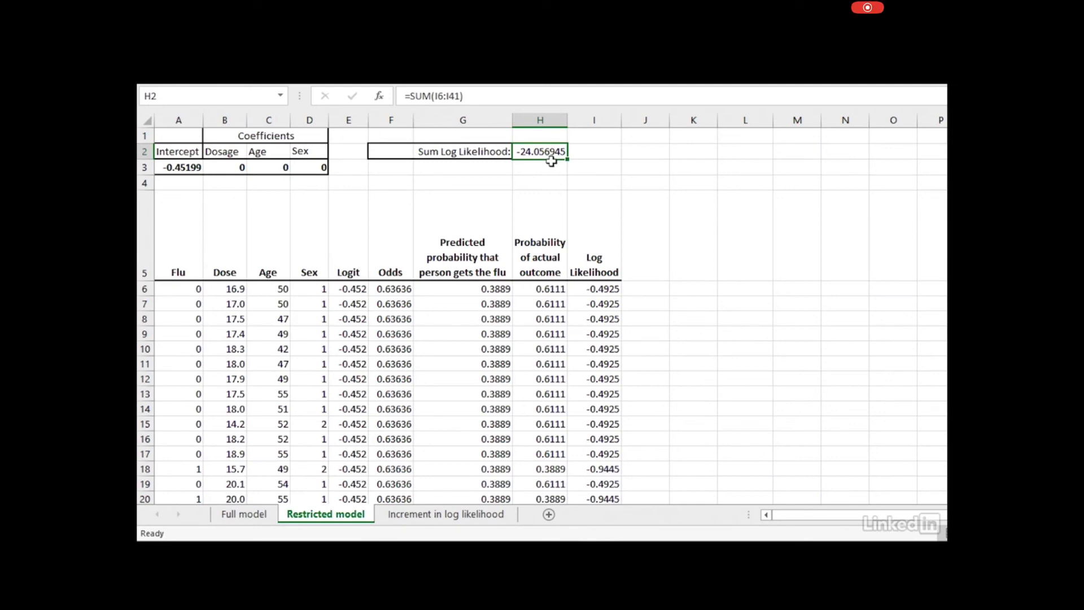
Compare the Full and Restricted model sheets, then open the Increment in log likelihood sheet
left_click(248, 519)
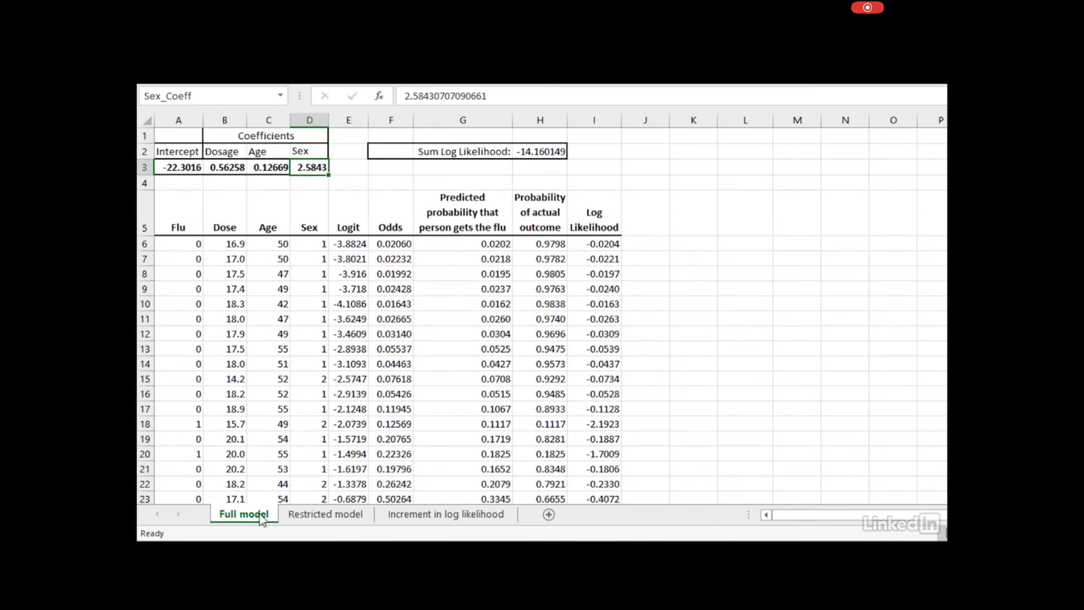
left_click(320, 519)
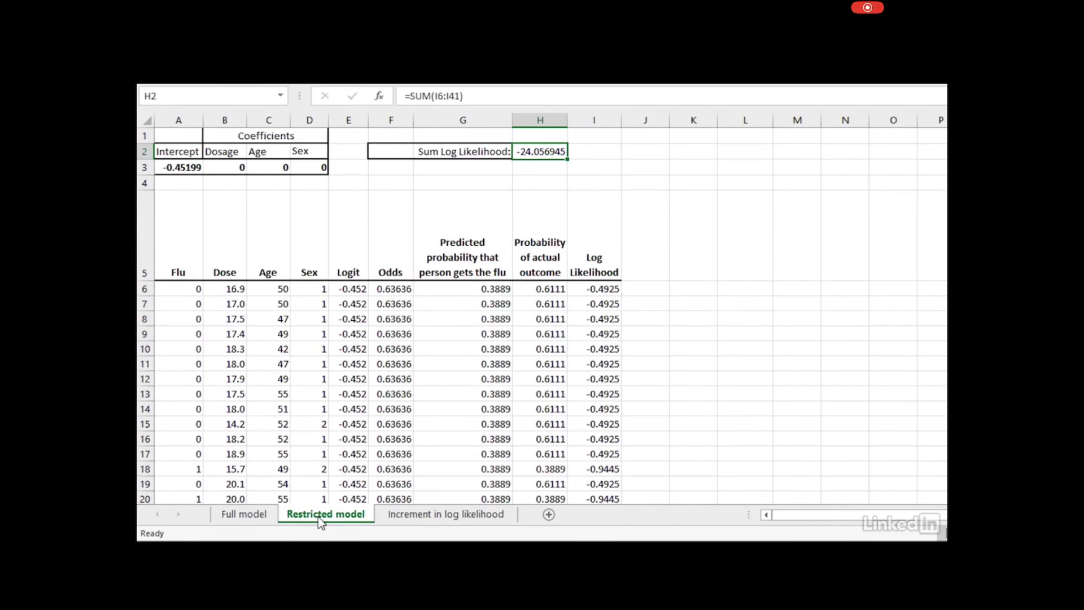
left_click(244, 515)
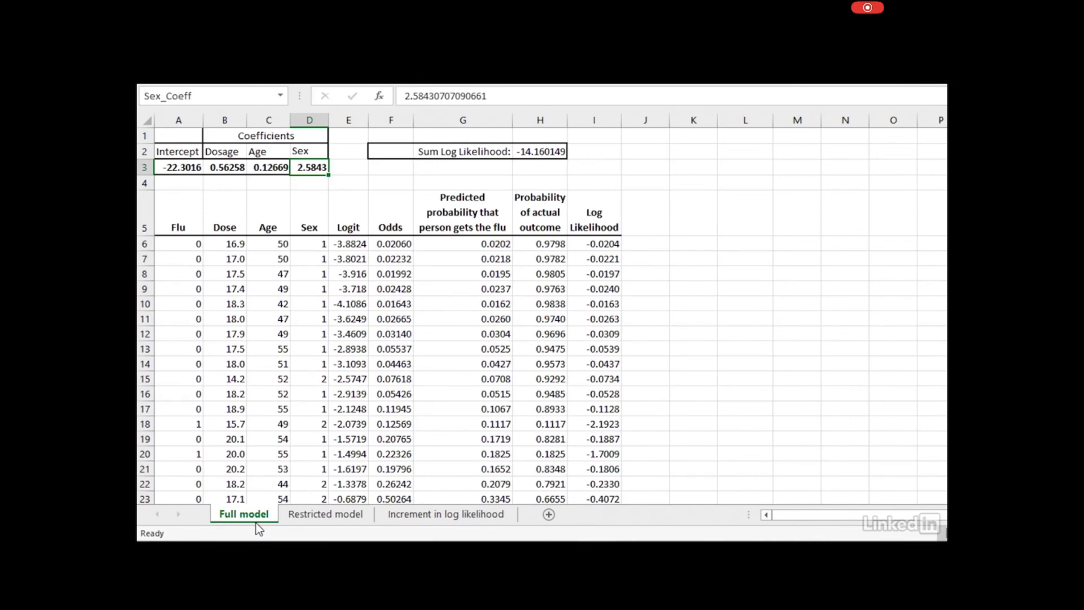
left_click(416, 512)
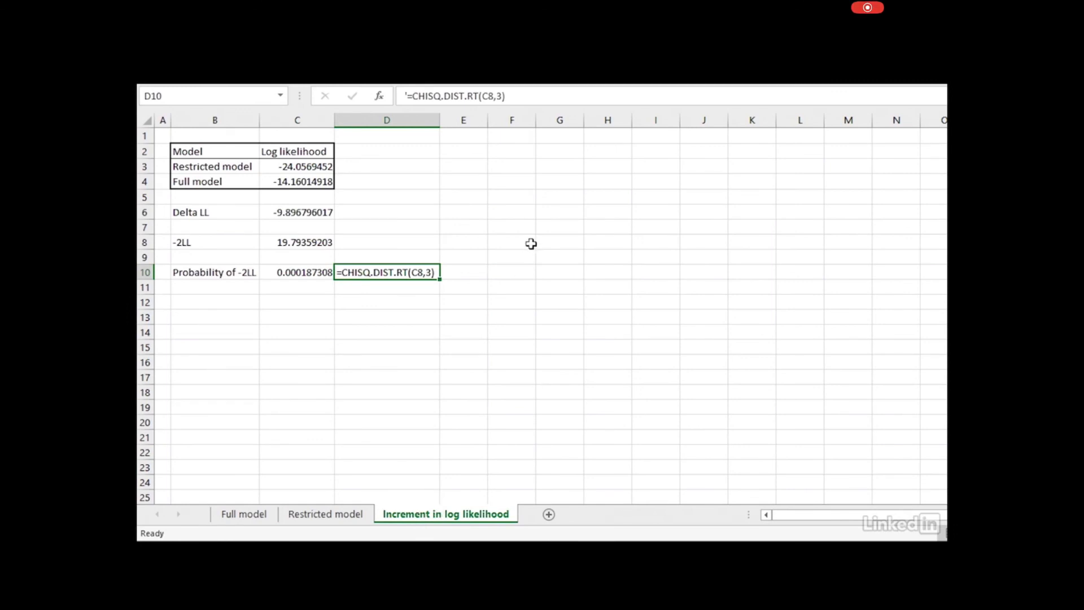
left_click(305, 167)
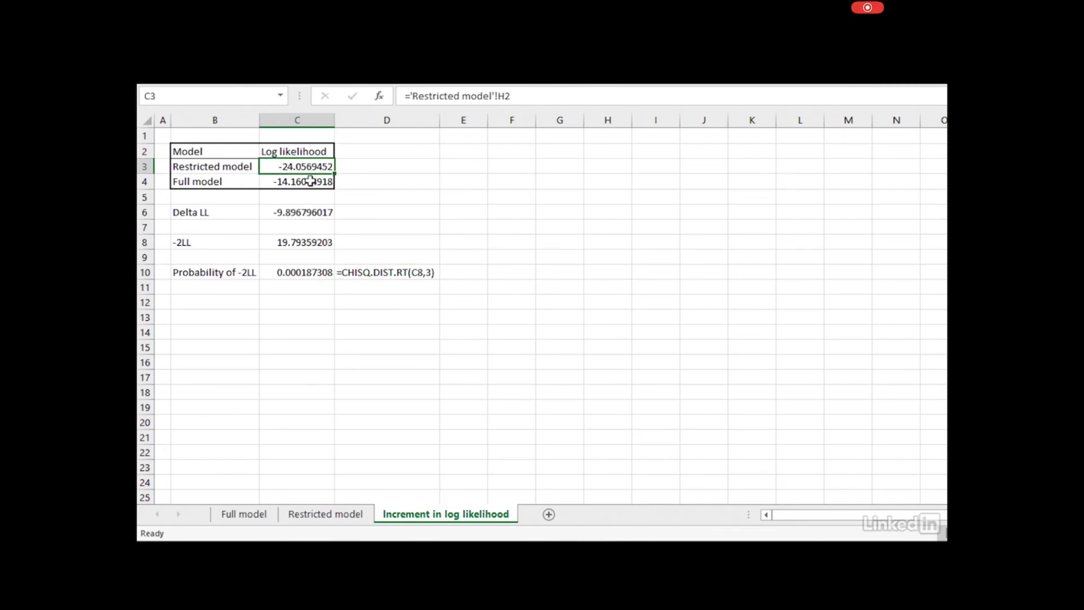
left_click(311, 183)
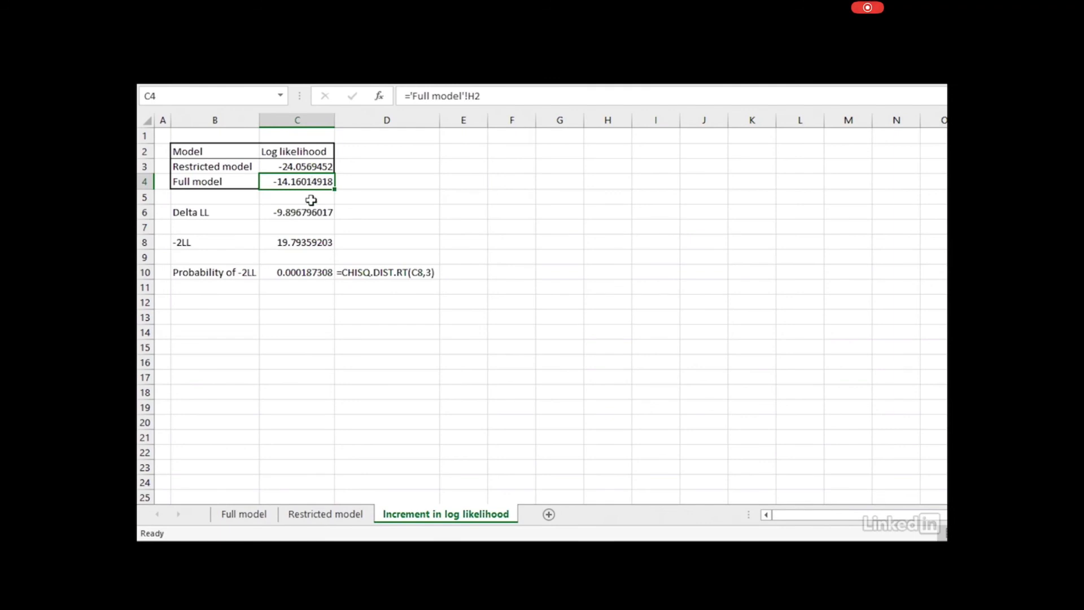
left_click(297, 215)
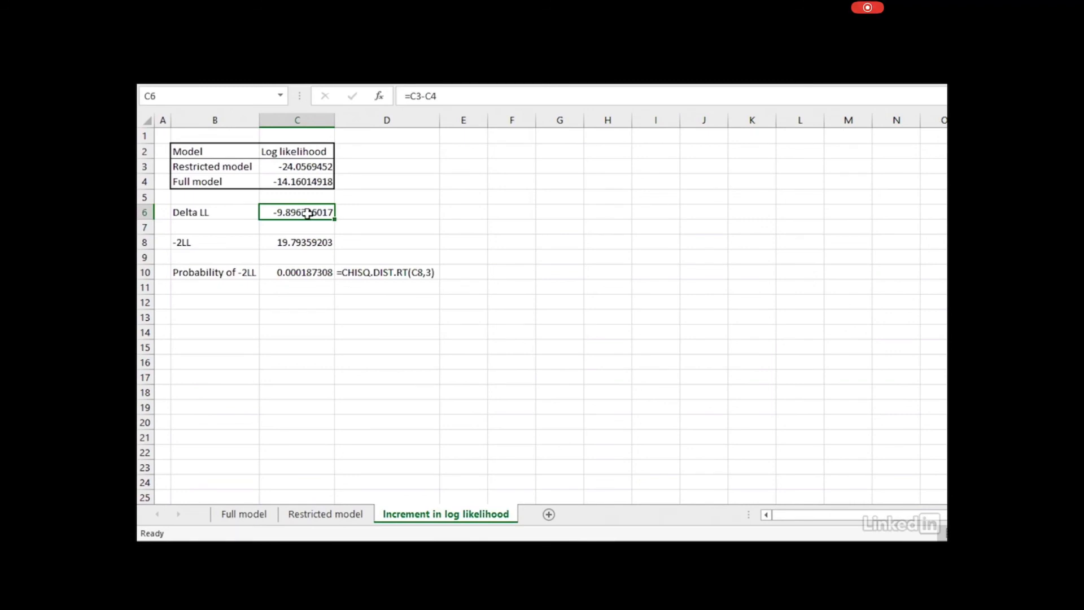
left_click(308, 242)
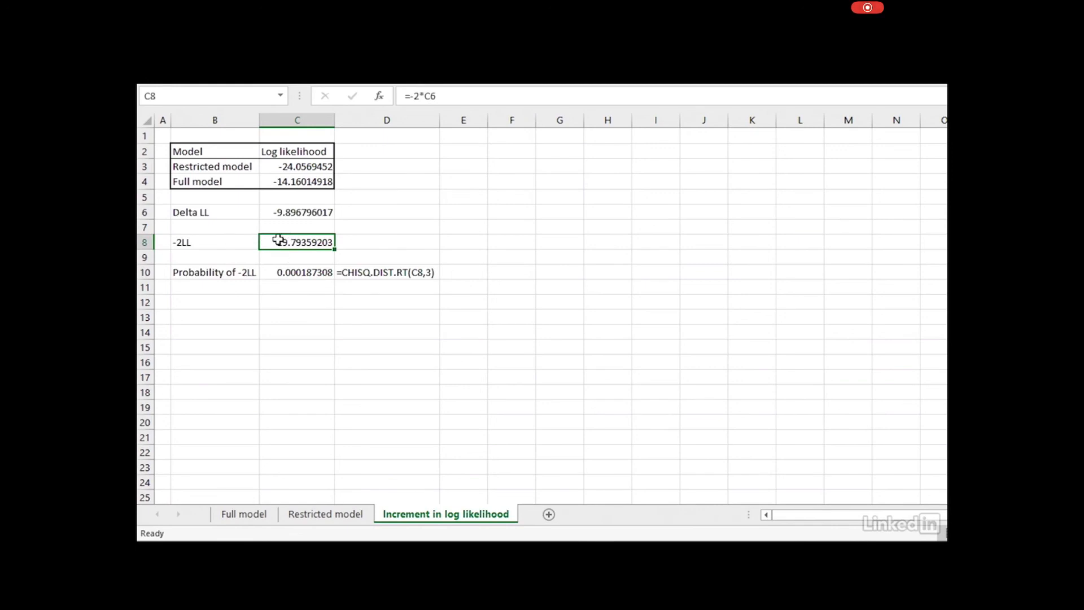
left_click(215, 240)
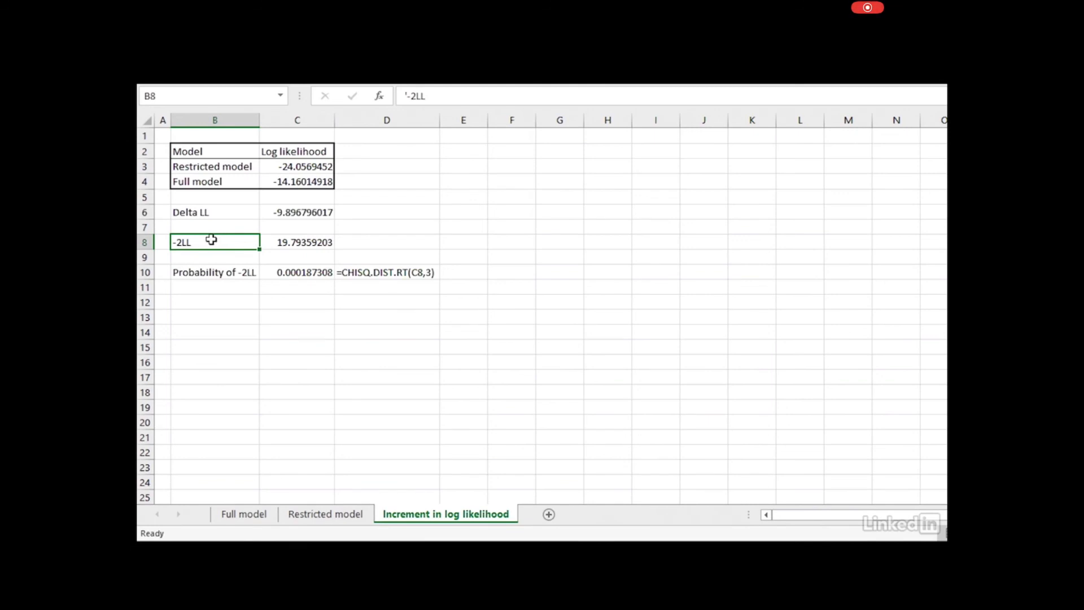
left_click(297, 211)
left_click(305, 243)
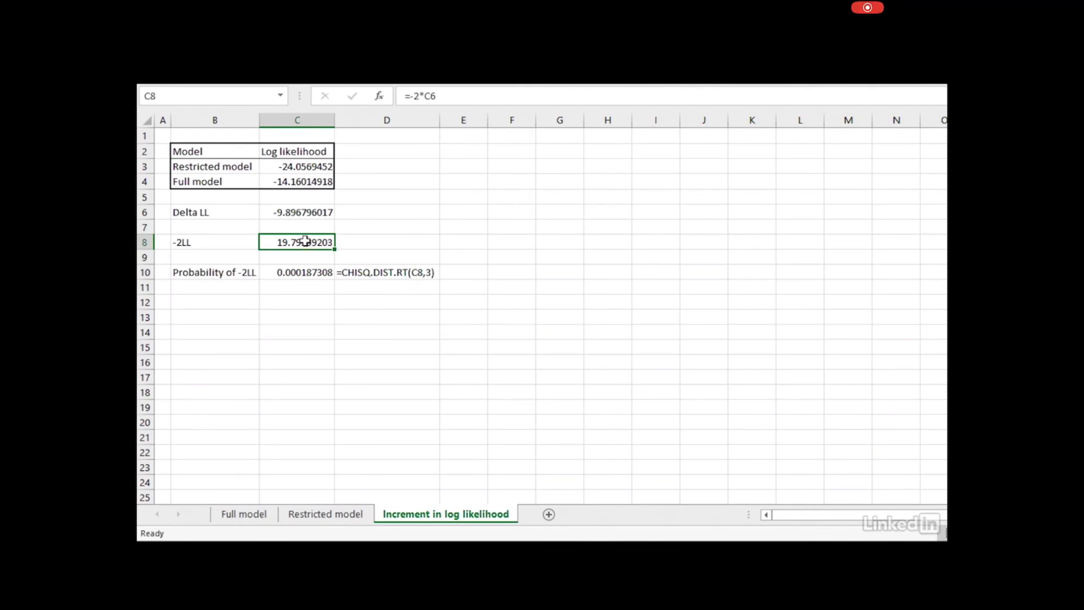
left_click(284, 271)
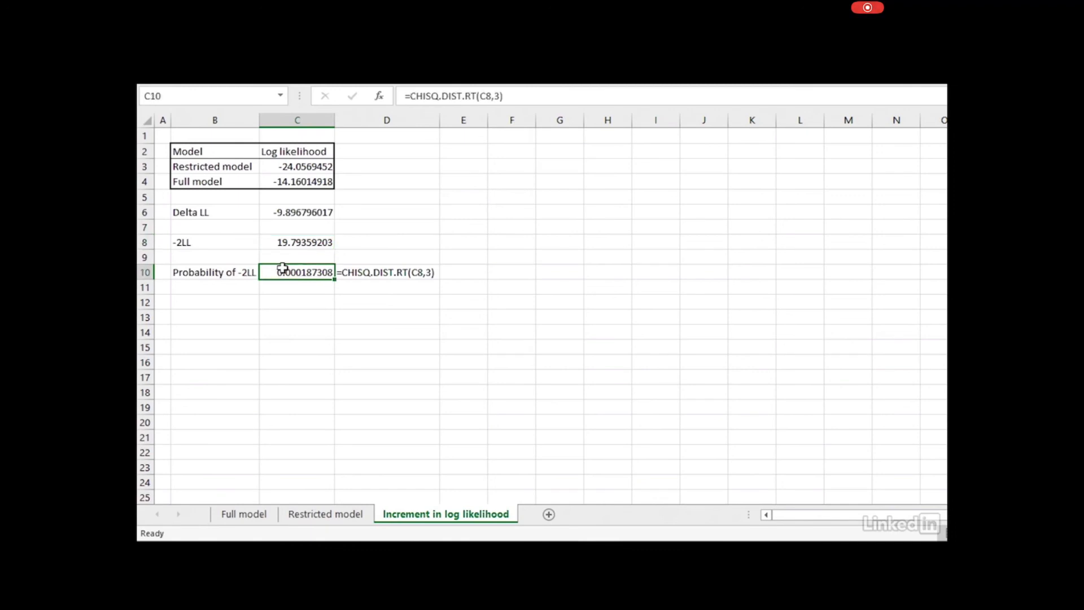
Recheck the -2LL and CHISQ.DIST.RT probability formulas, then return to the Full model sheet
left_click(363, 269)
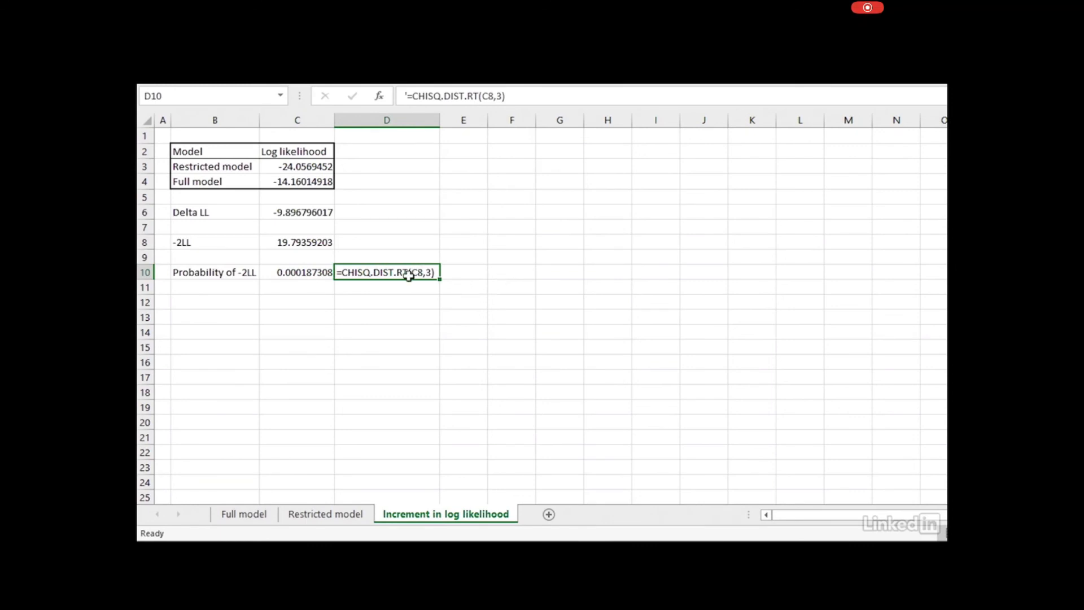
left_click(305, 274)
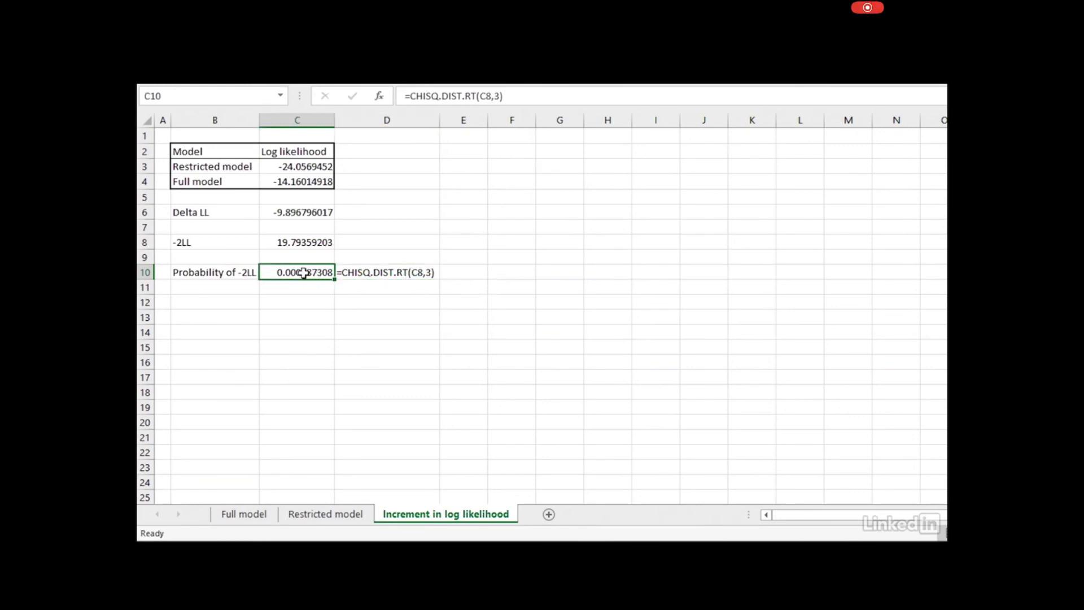
left_click(300, 242)
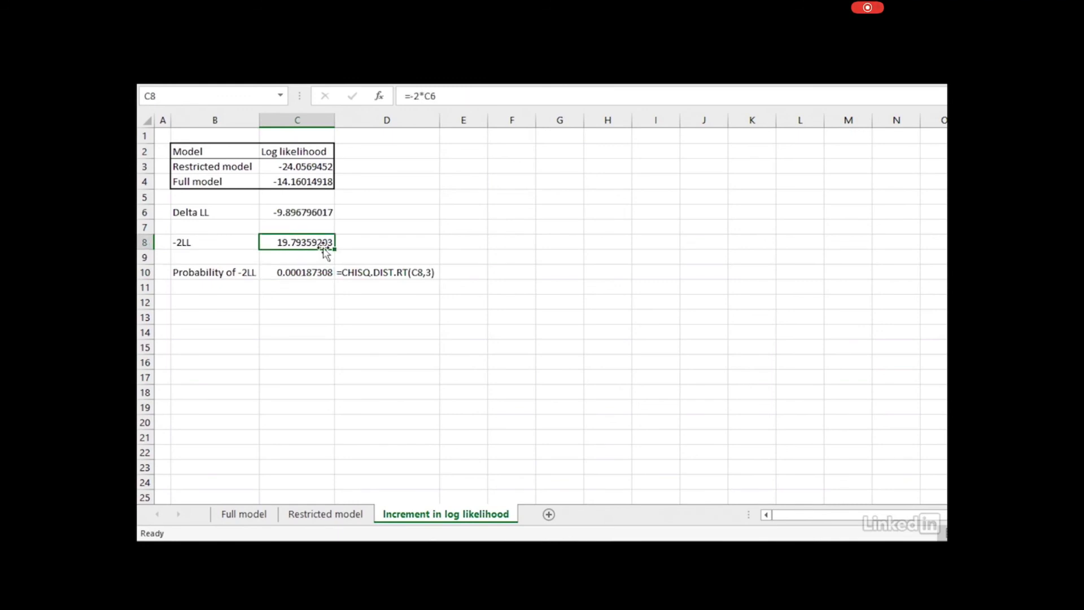
left_click(285, 274)
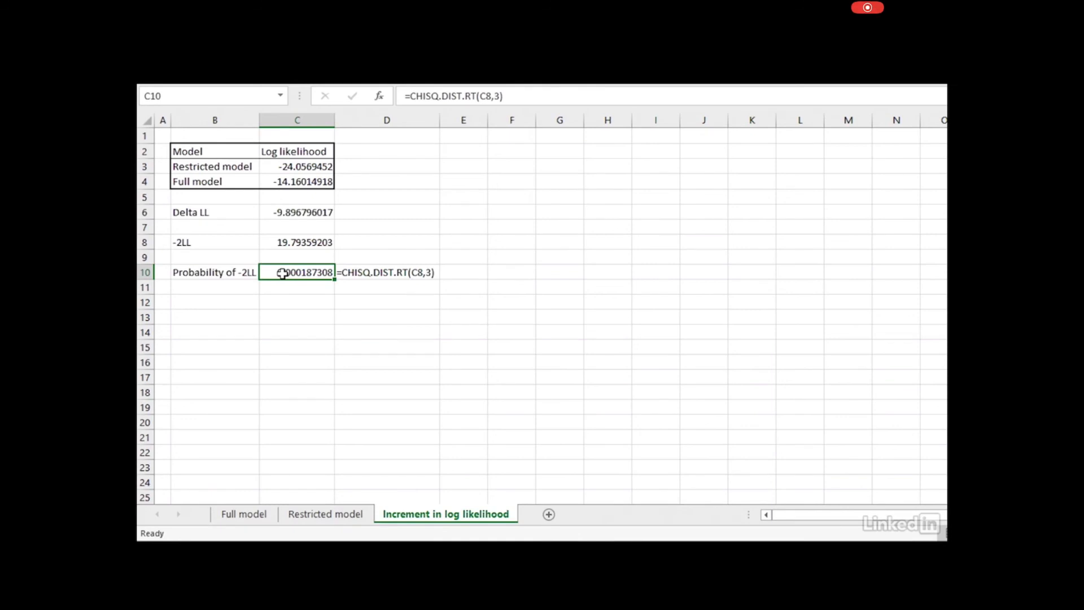
left_click(245, 515)
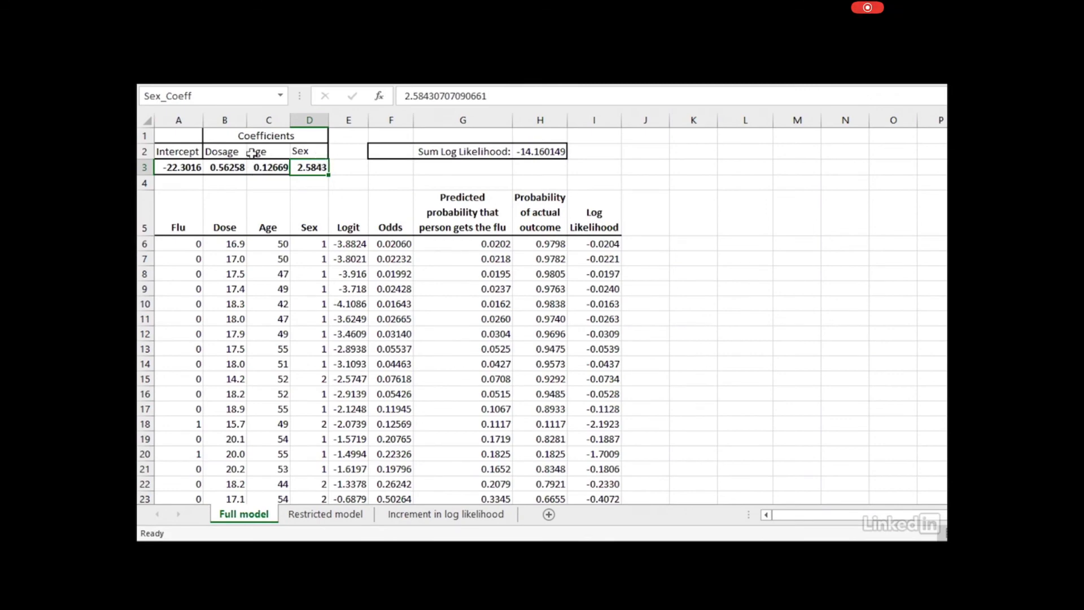
left_click(450, 515)
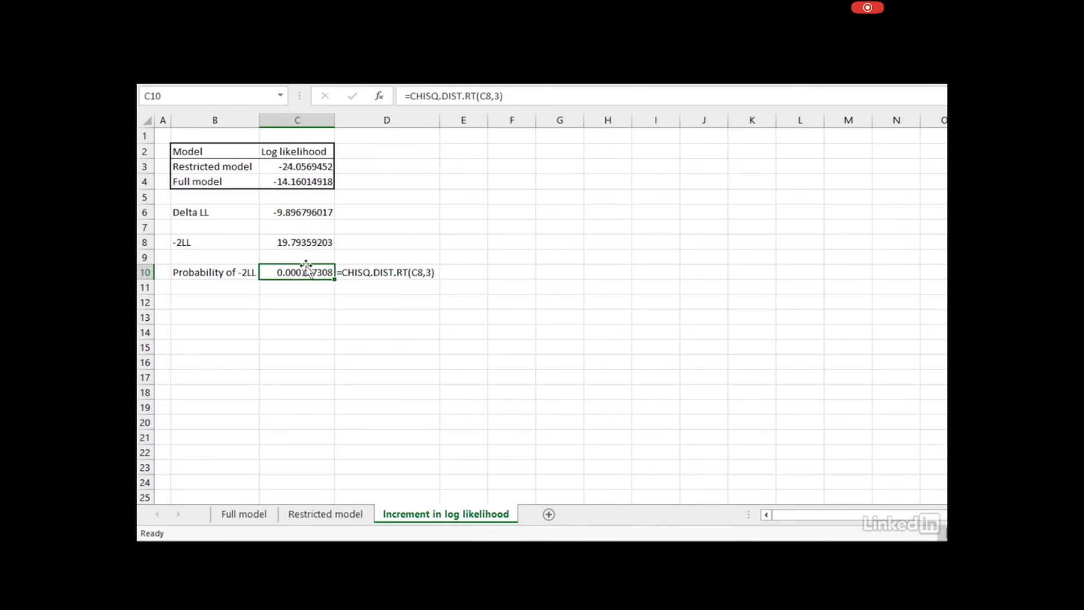
left_click(311, 241)
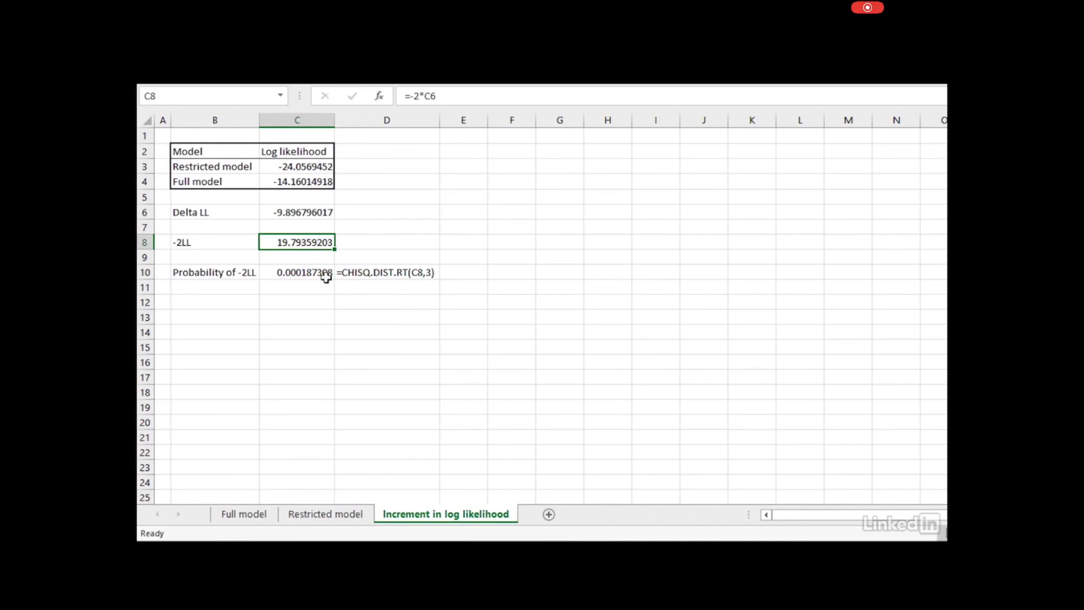
left_click(322, 268)
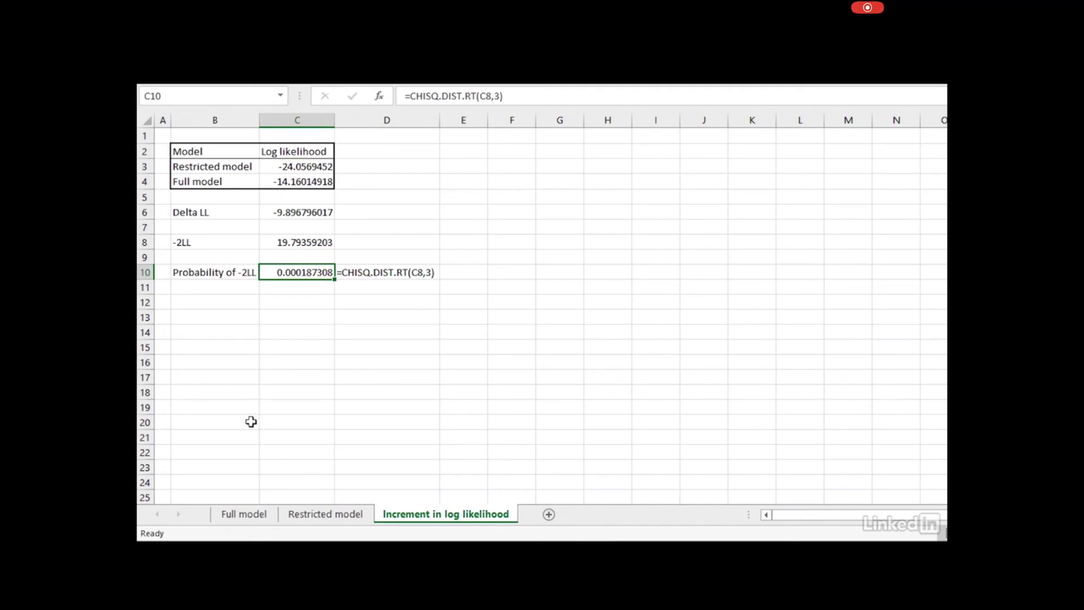
left_click(244, 515)
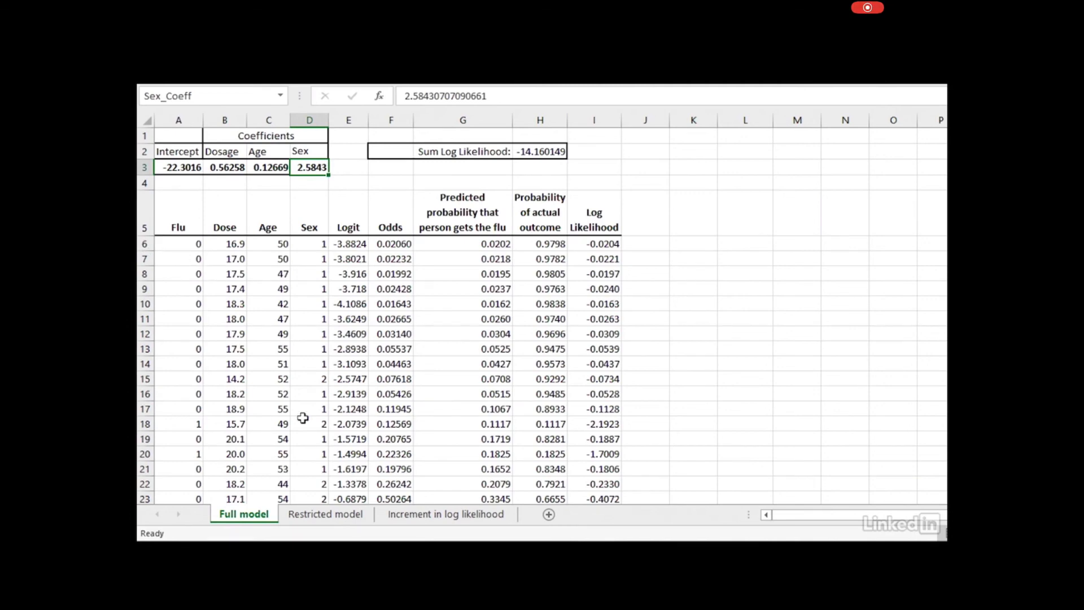
left_click(427, 514)
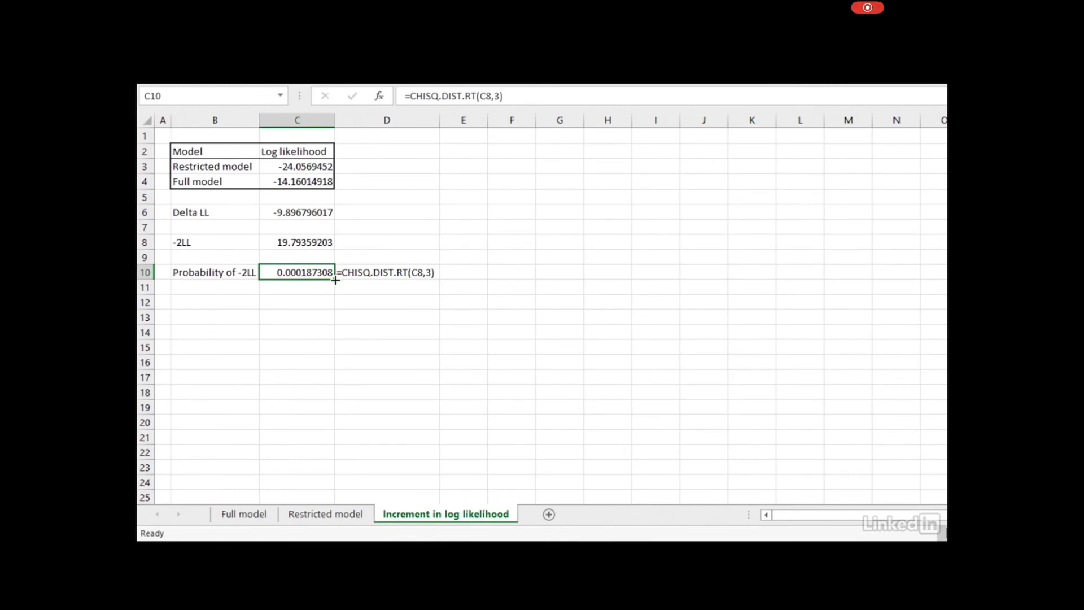
left_click(254, 514)
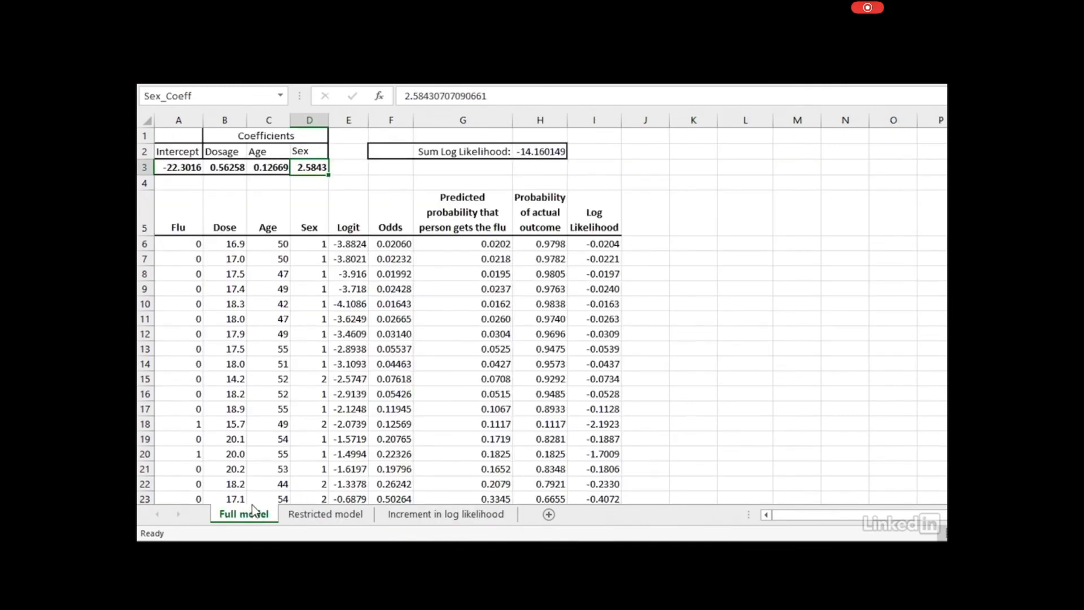